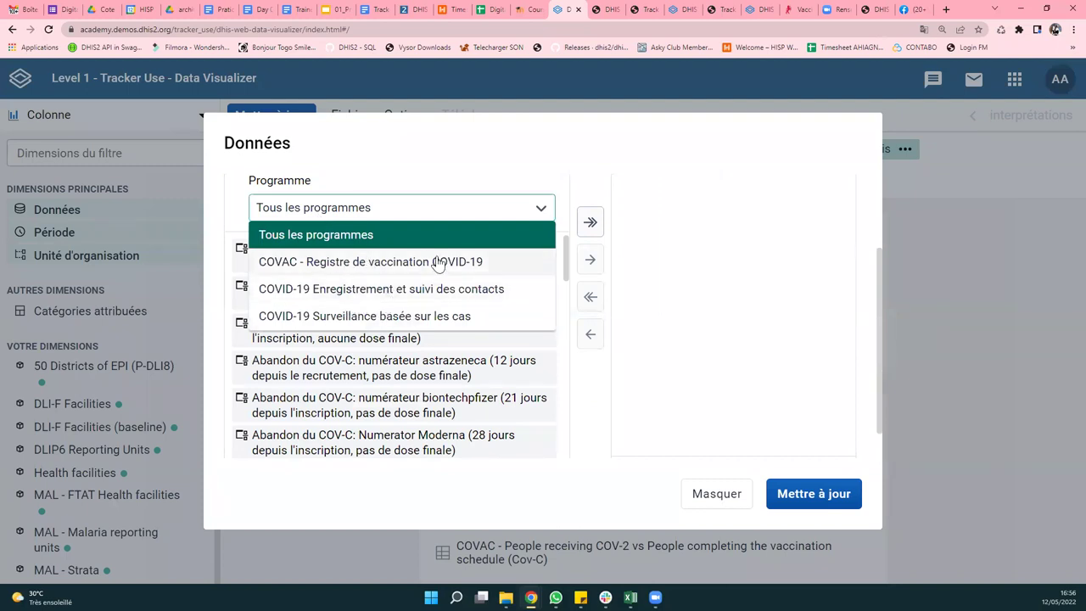
- Filter the program indicators to the COVAC - Registre de vaccination COVID-19 programme and examine the available indicators
click(354, 263)
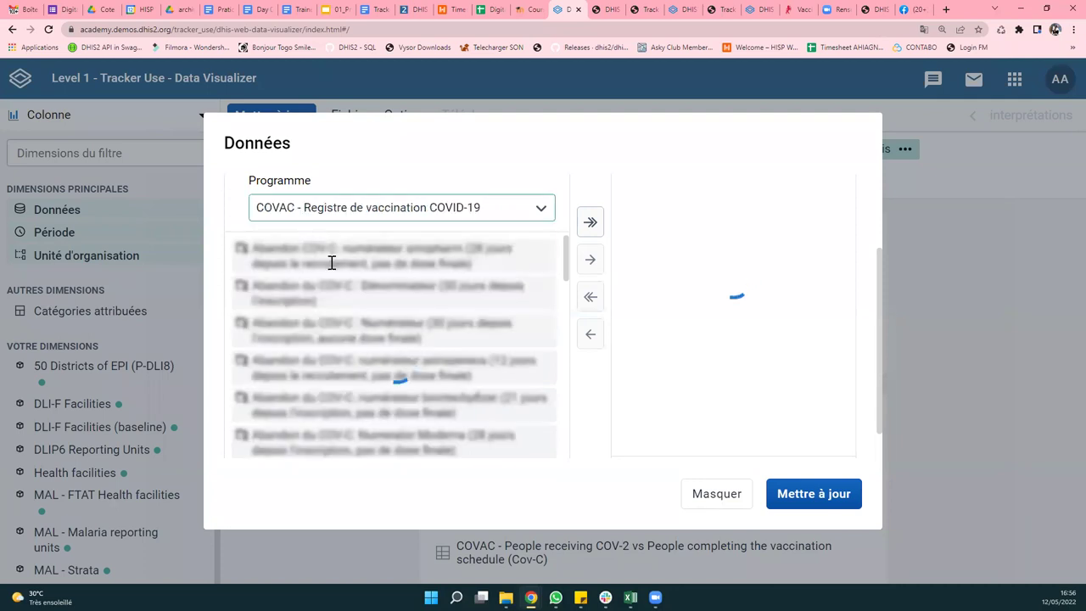
scroll(411, 270, down, 5)
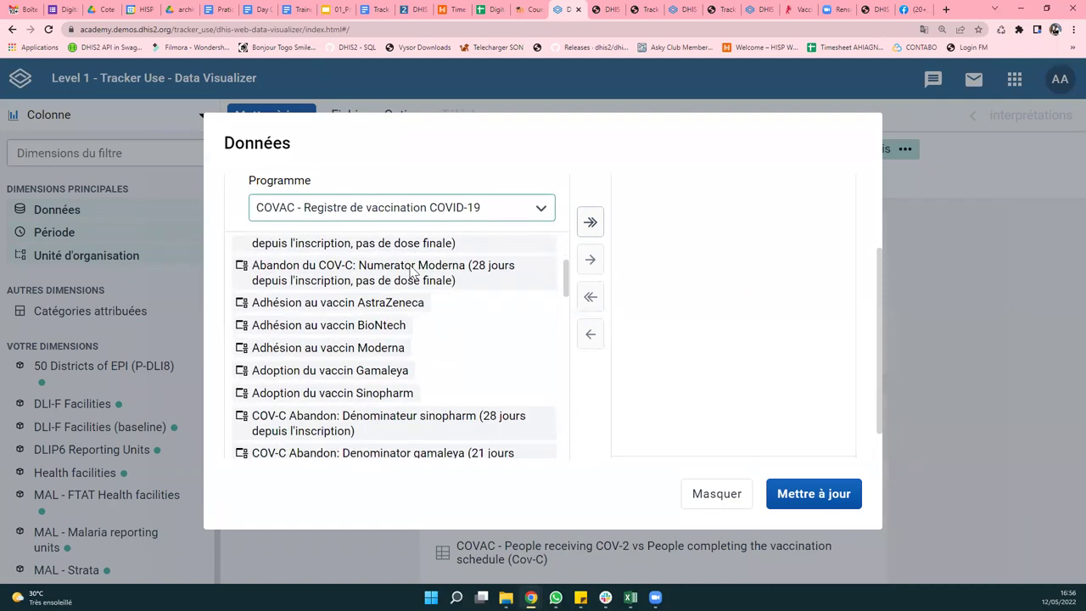
scroll(412, 269, down, 3)
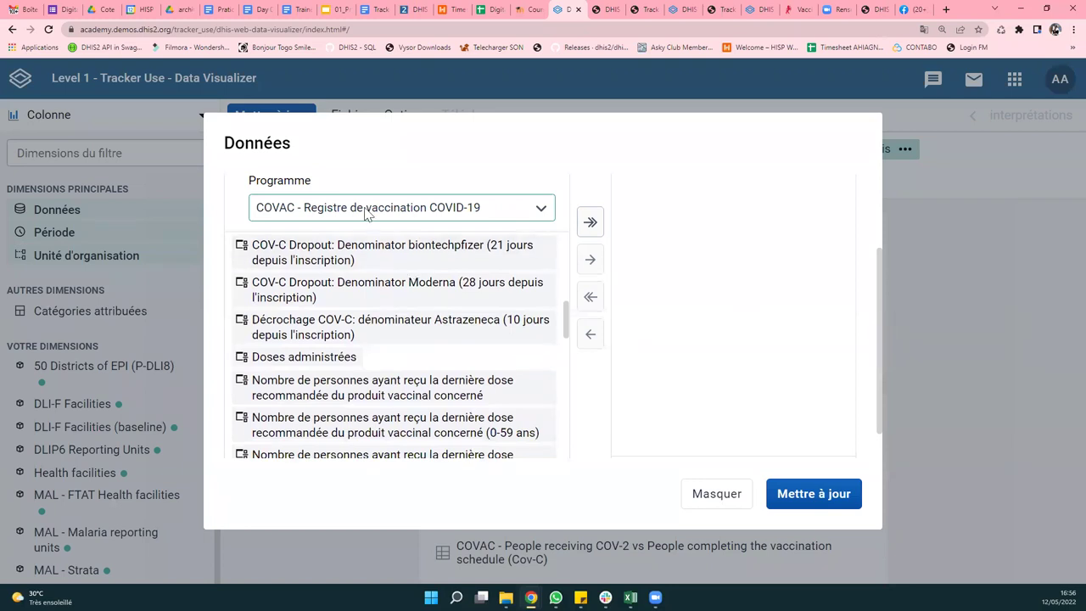
scroll(408, 286, down, 5)
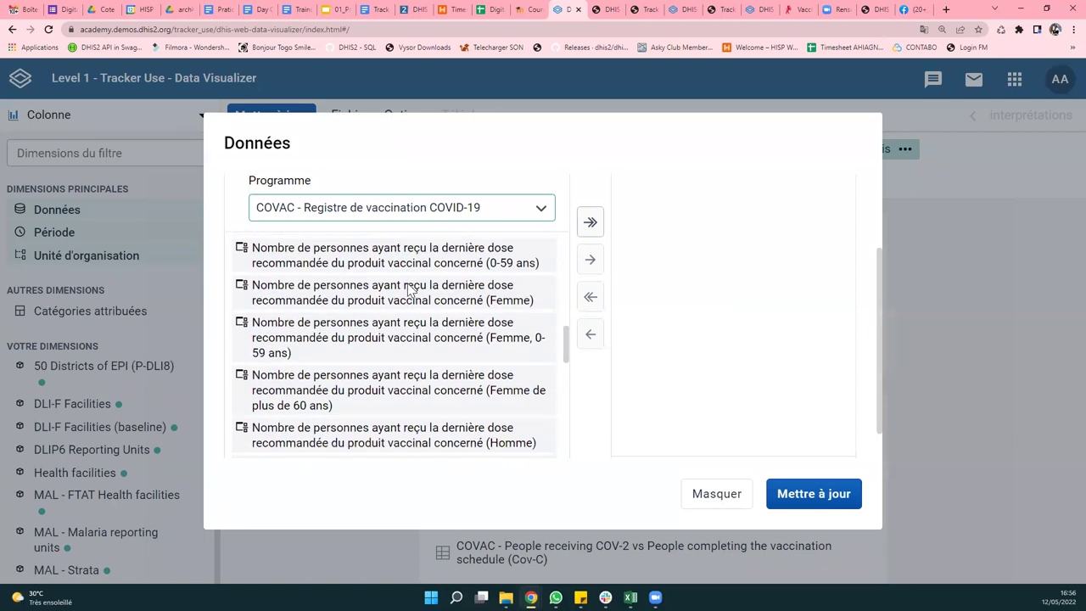
scroll(408, 290, down, 4)
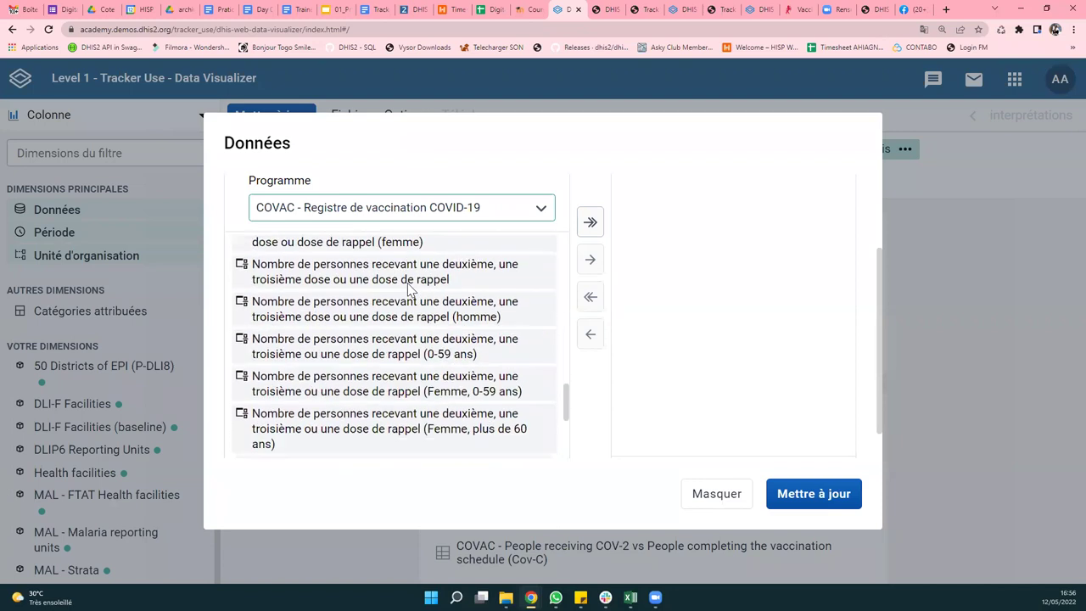
scroll(408, 289, down, 6)
scroll(408, 289, down, 1)
scroll(407, 289, down, 3)
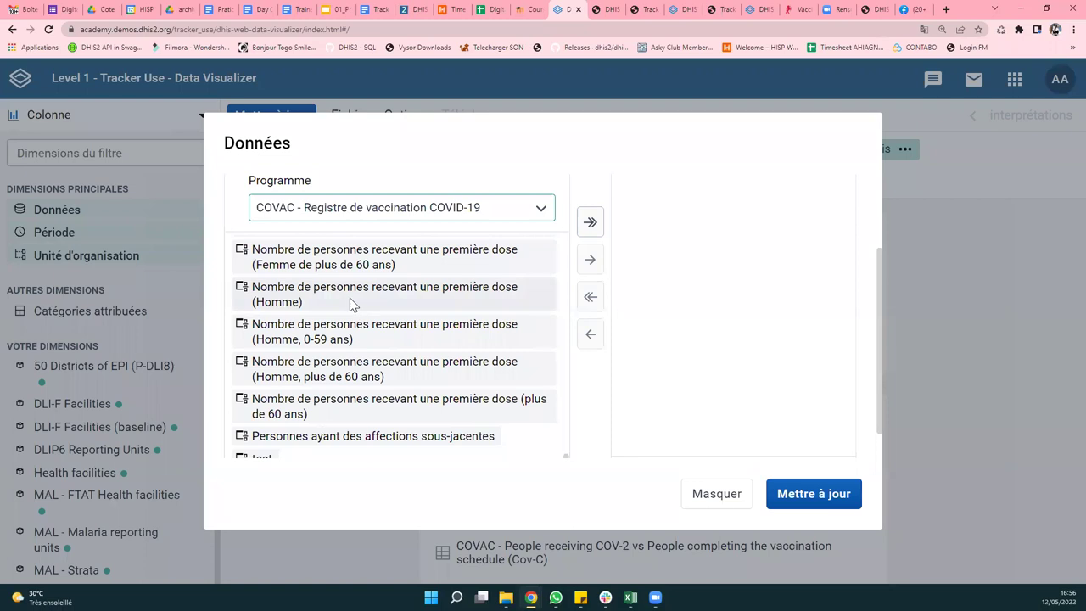
scroll(353, 303, down, 2)
scroll(353, 304, up, 7)
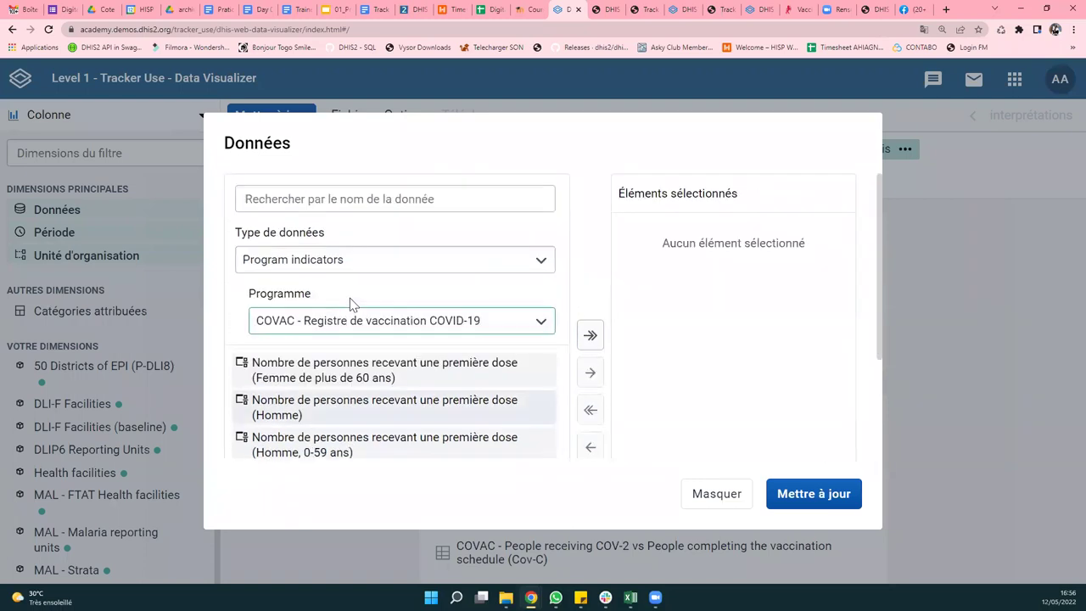
scroll(386, 450, down, 10)
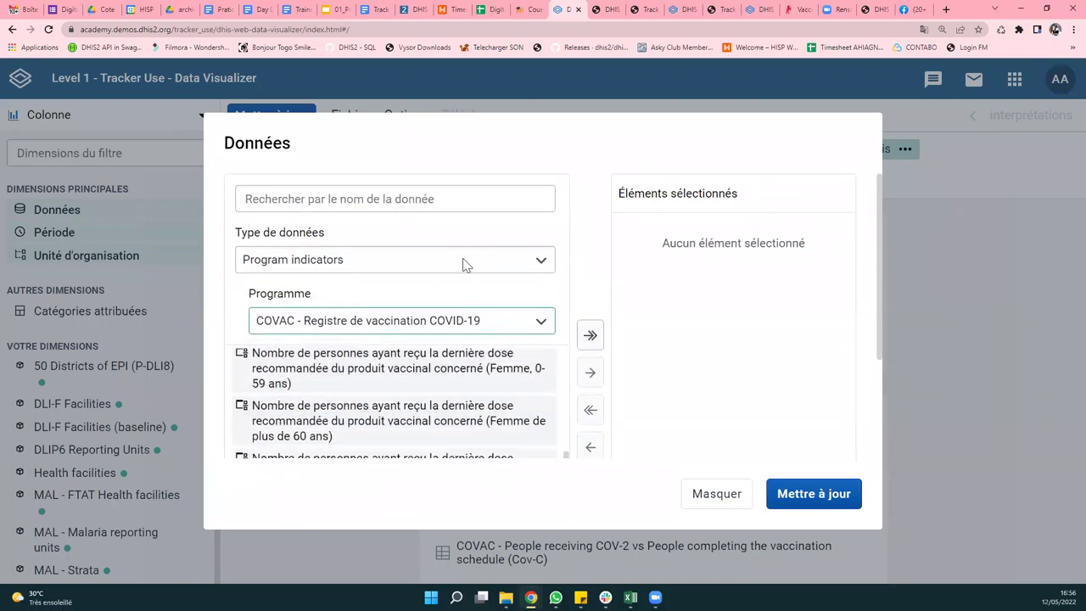
scroll(461, 356, up, 8)
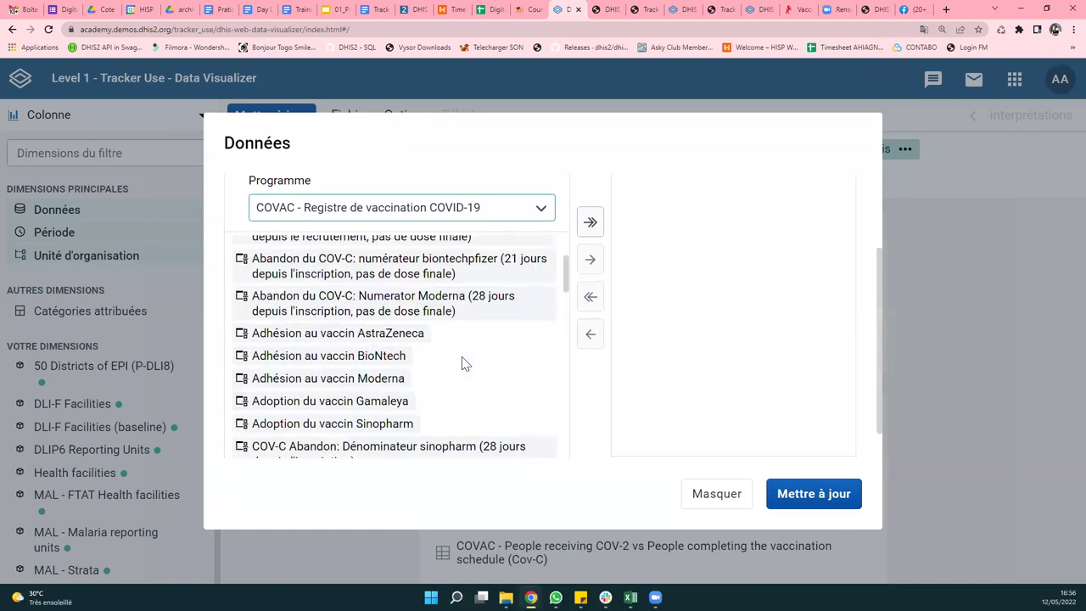
scroll(462, 363, down, 2)
scroll(462, 363, down, 8)
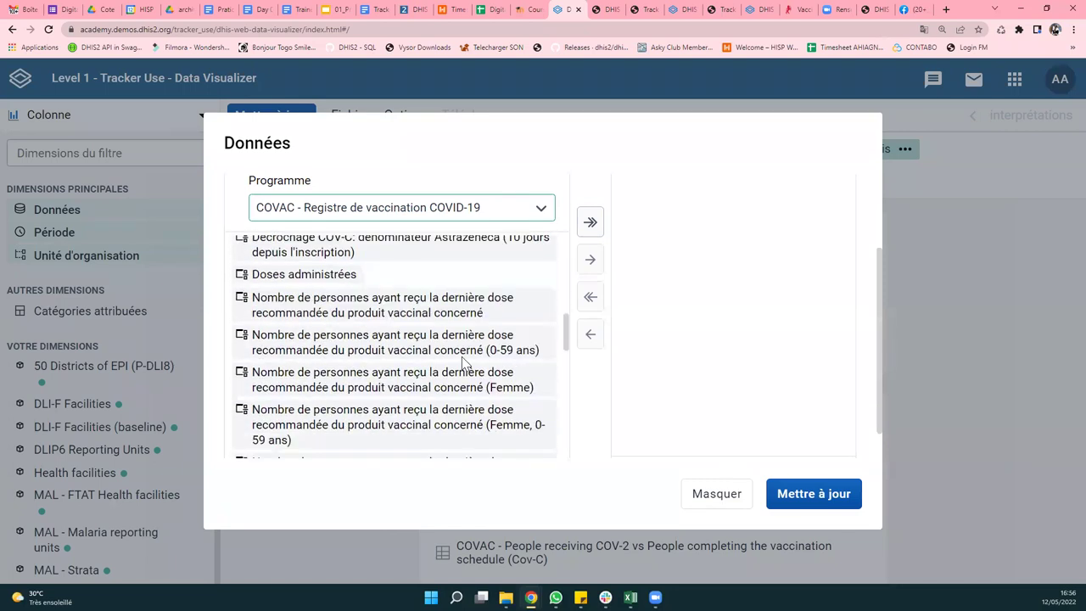
scroll(462, 364, down, 4)
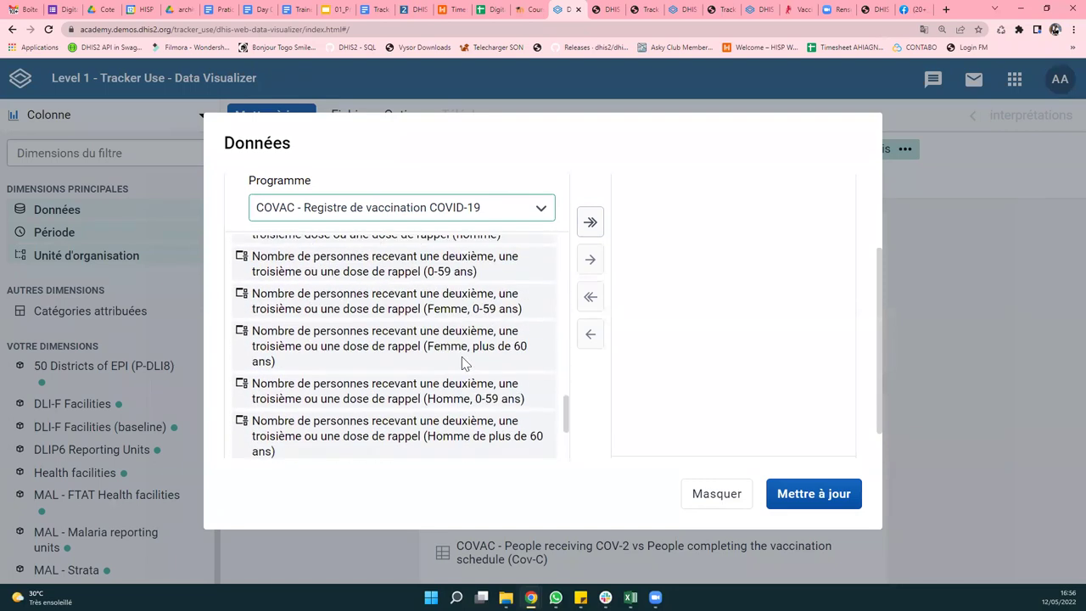
scroll(462, 363, down, 1)
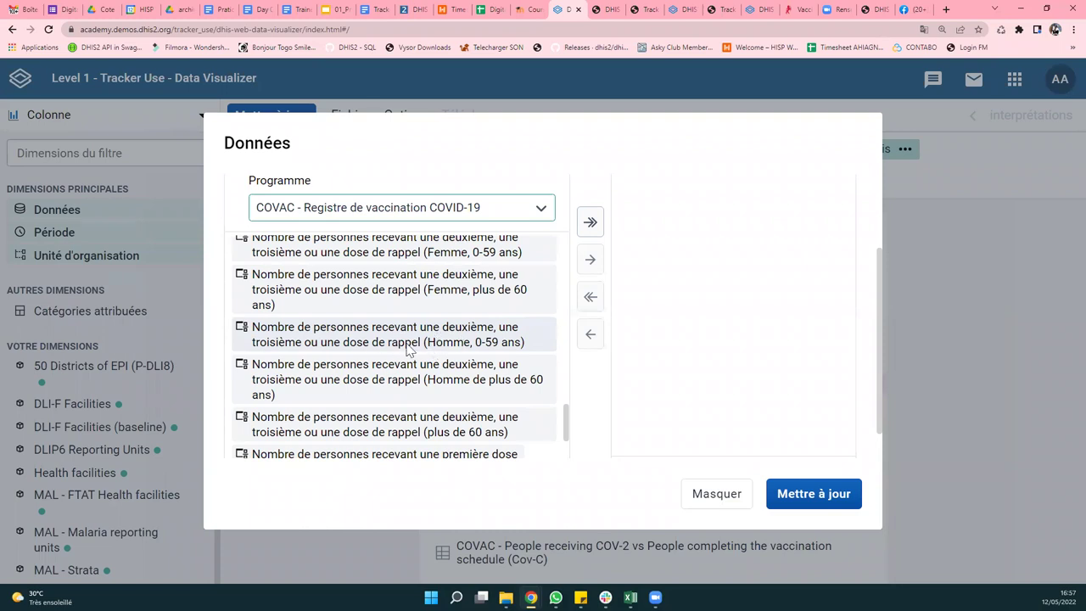
scroll(407, 349, up, 5)
- Switch the programme to COVID-19 Surveillance basée sur les cas and add the COVID-19 Cas hospitalisés indicator to the selected items
click(539, 209)
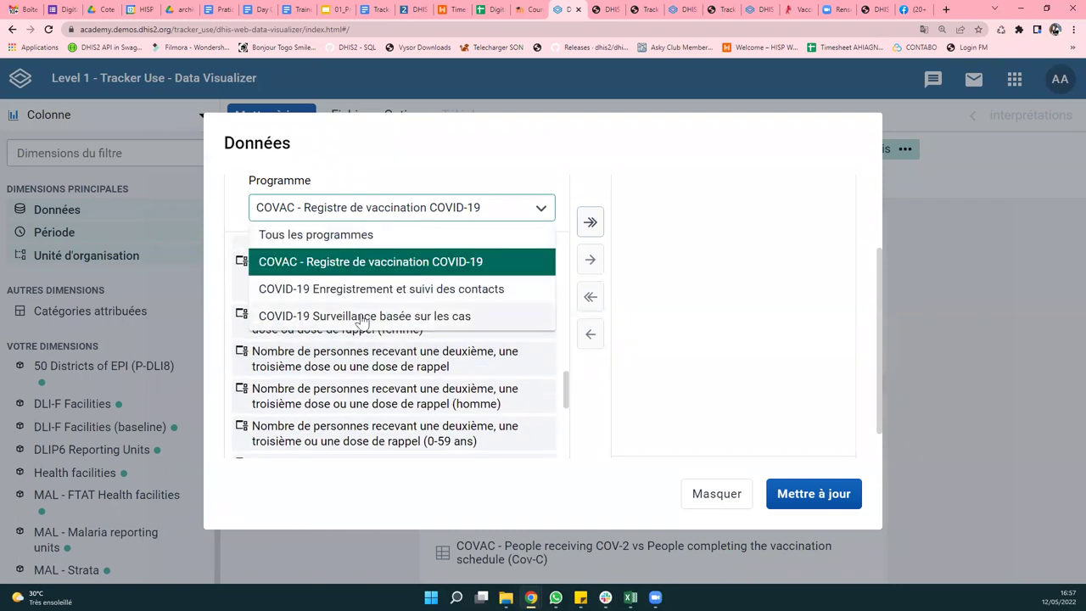
click(362, 316)
middle_click(425, 320)
middle_click(683, 339)
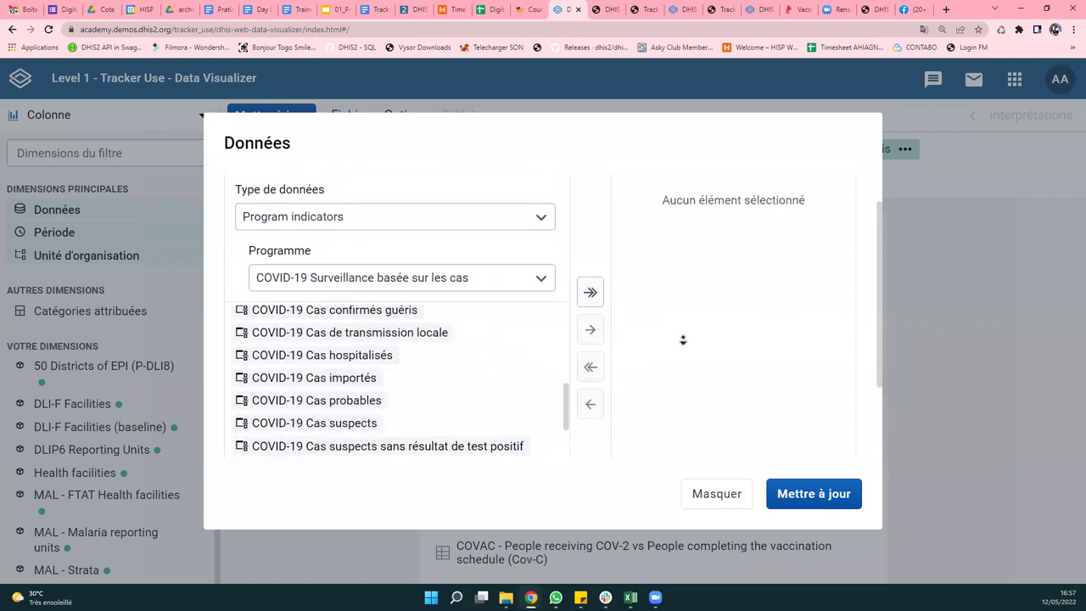
scroll(703, 332, down, 1)
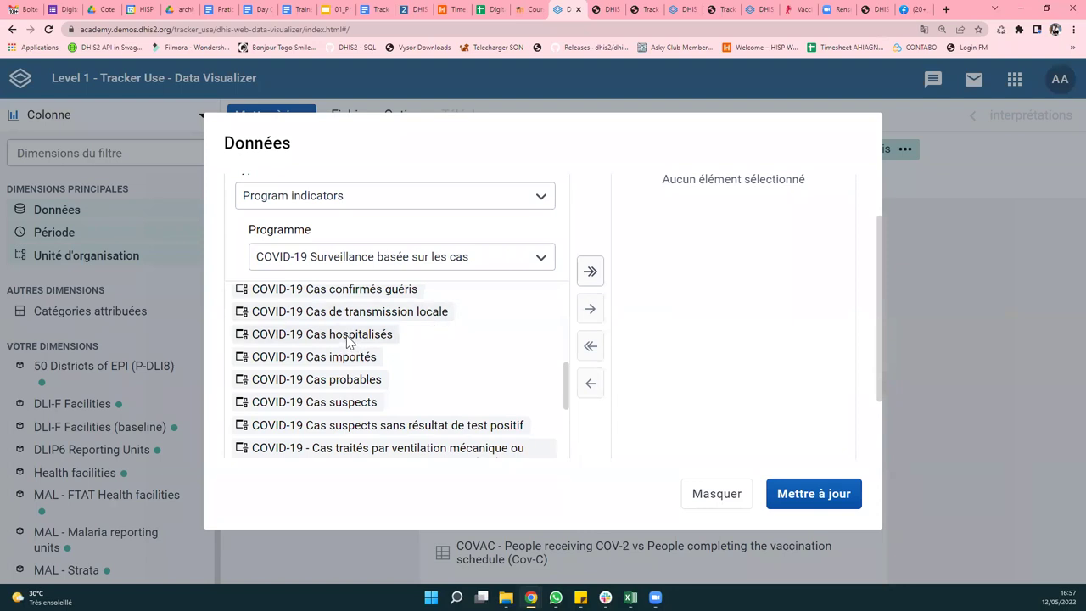
click(310, 336)
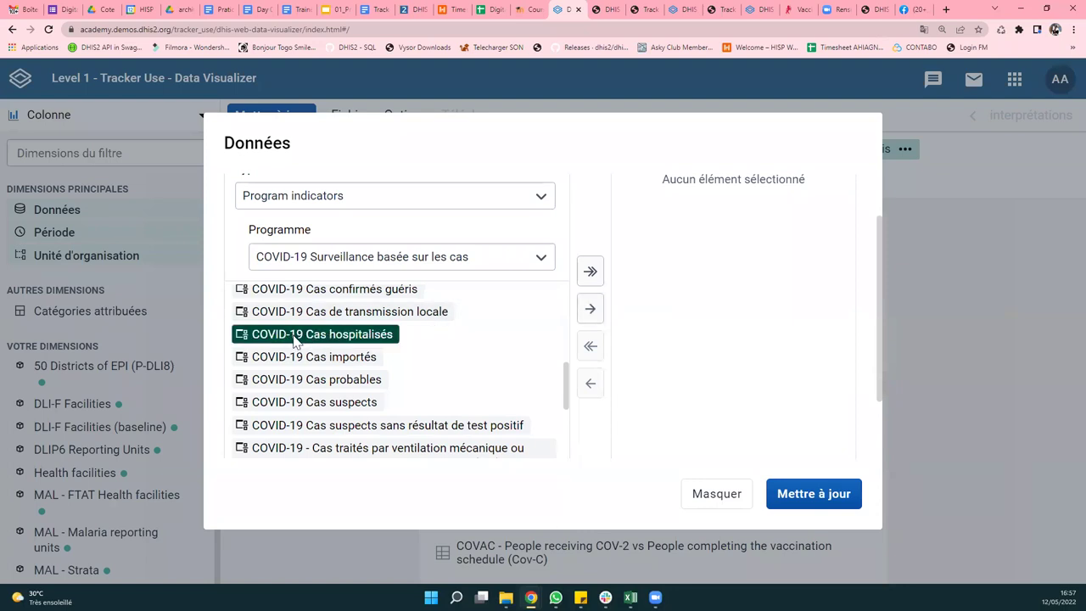
double_click(317, 337)
scroll(715, 299, up, 3)
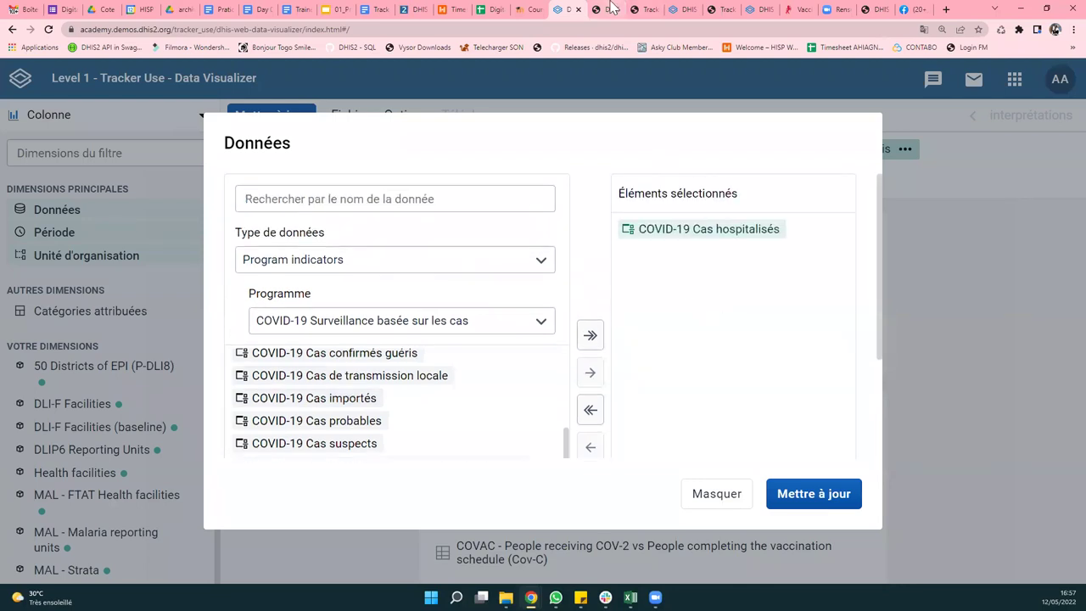
- Leave the event visualizer in the neighbouring browser tab, discarding its unsaved changes, and open the Saisie Tracker app
click(606, 9)
click(1054, 76)
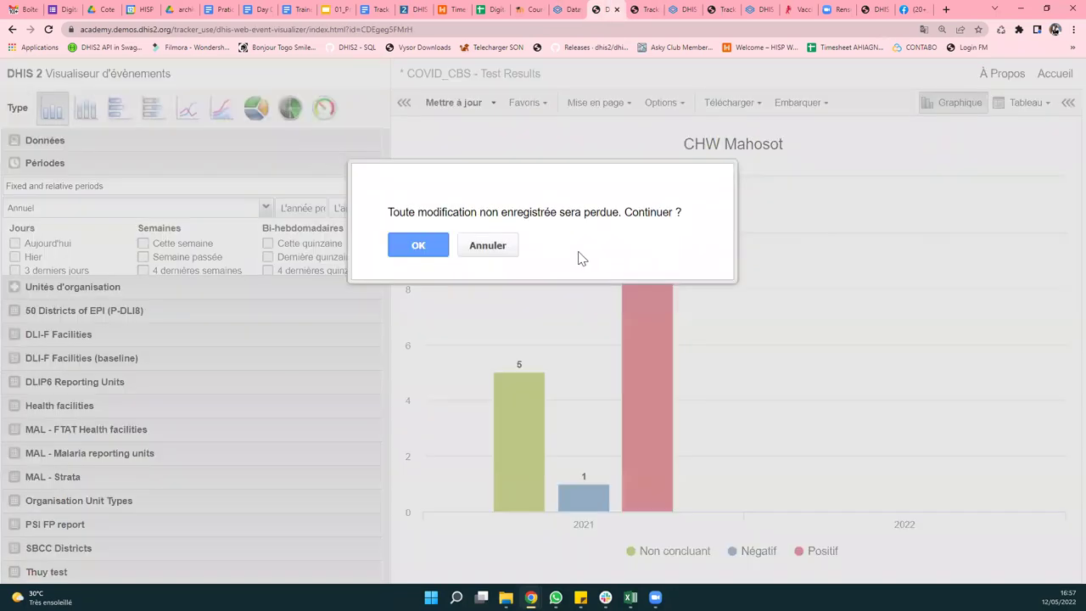
key(Return)
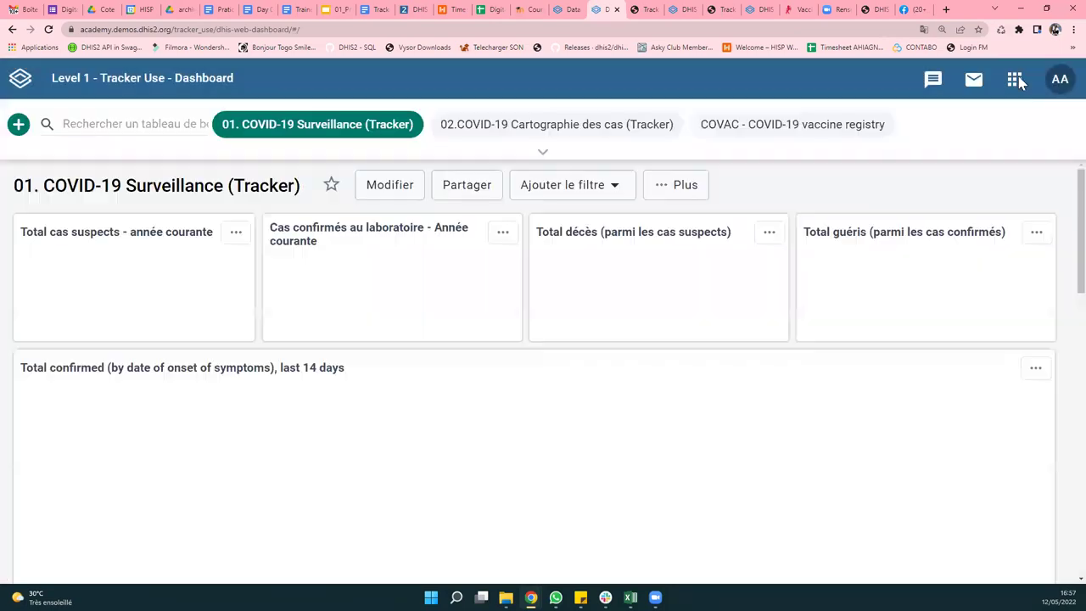
click(1013, 79)
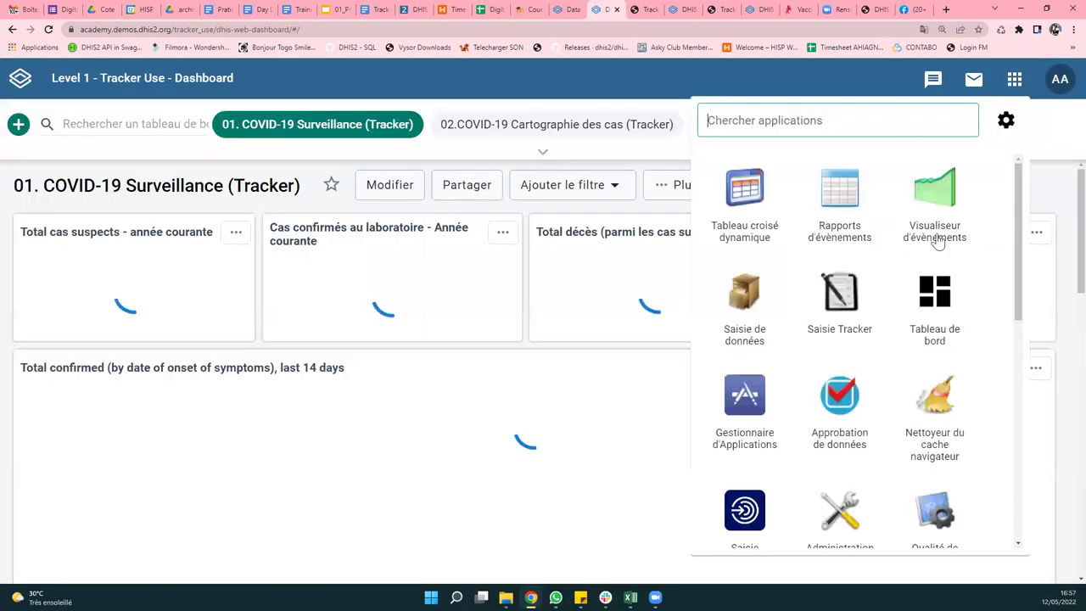
click(848, 310)
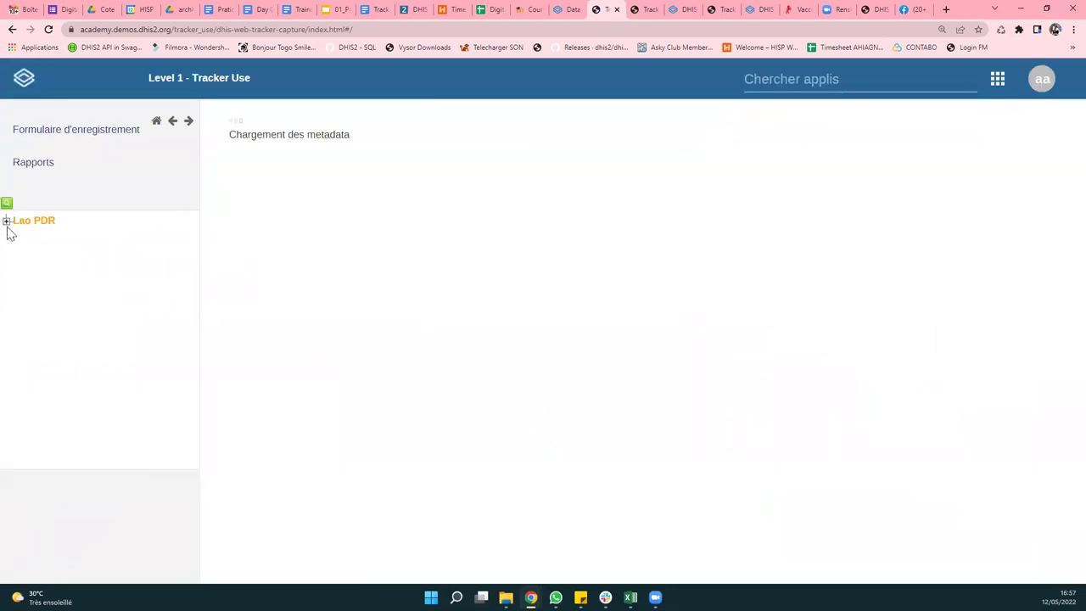
- Select the CHW Mahosot organisation unit under Lao PDR, 01 Vientiane Capital, 0001 CH Mahosot
click(7, 220)
click(20, 236)
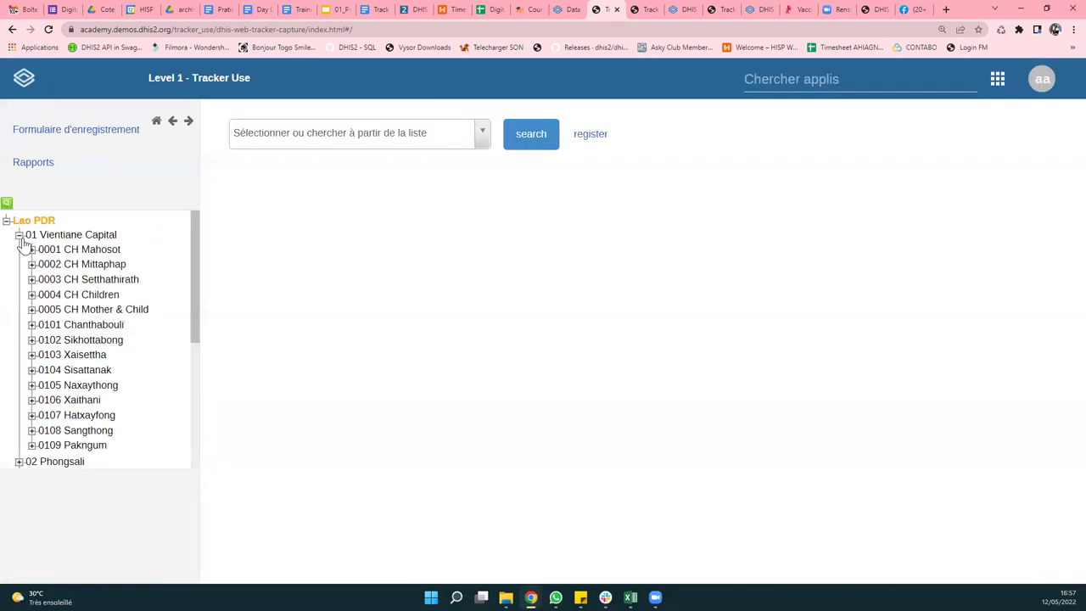
click(31, 249)
click(68, 263)
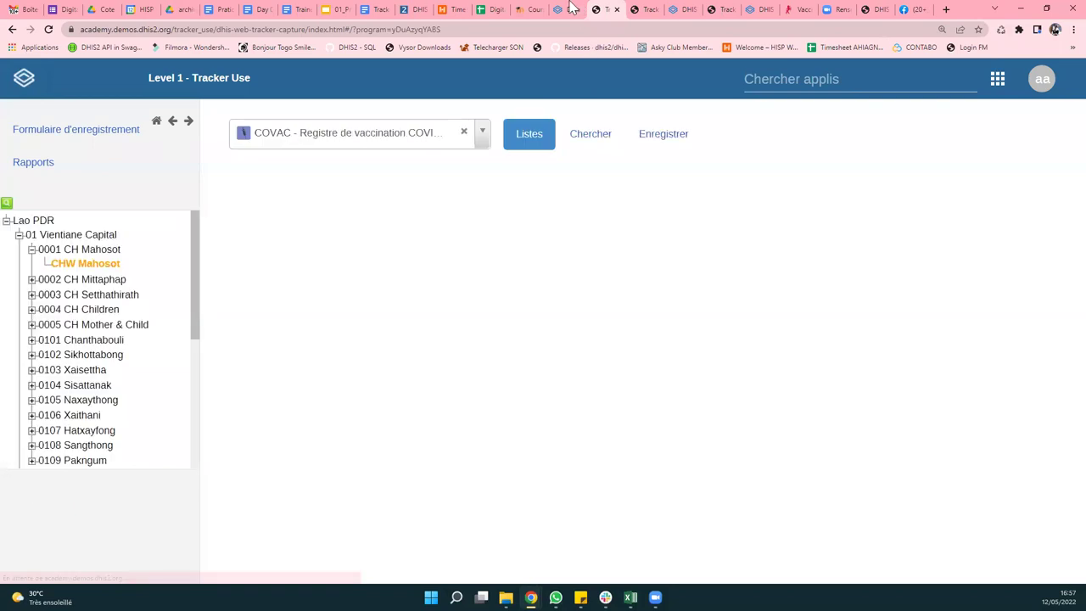
click(567, 9)
click(599, 9)
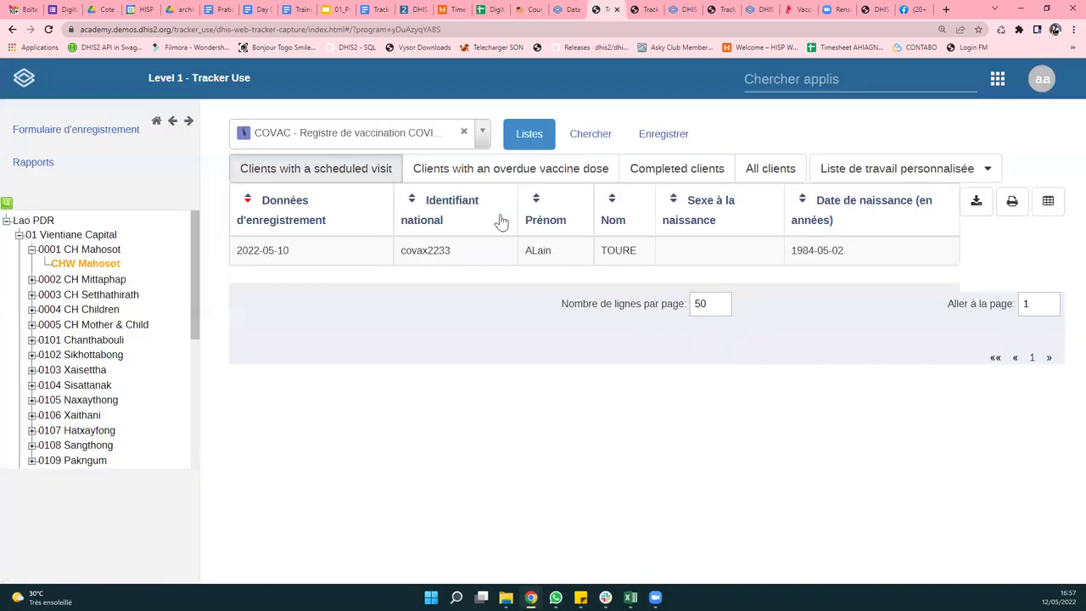
- Choose the COVID-19 Surveillance basée sur les cas programme and open a registered case from its list
click(327, 134)
click(347, 224)
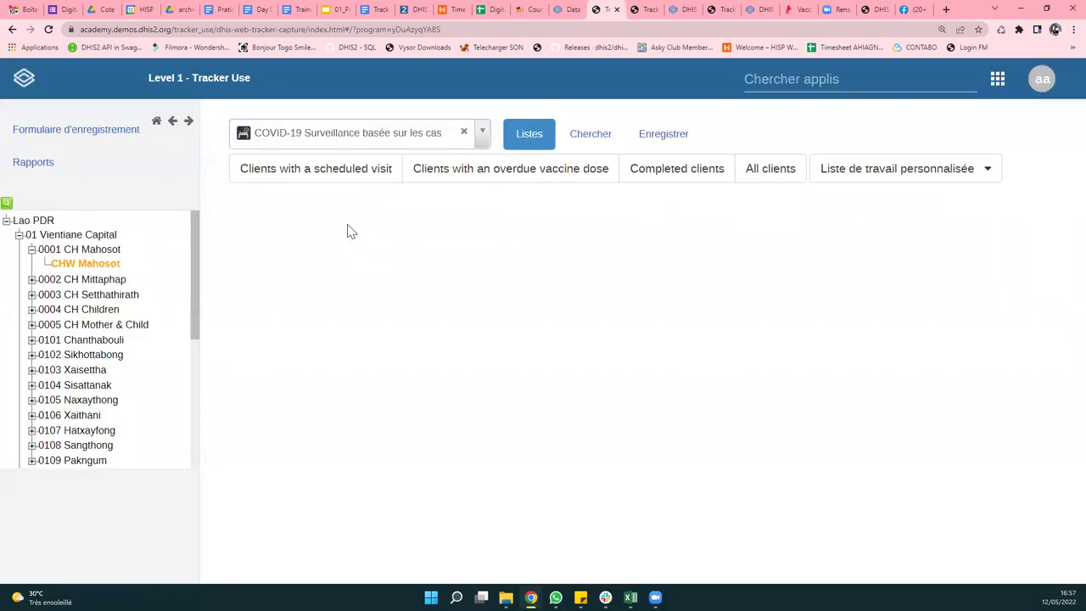
click(452, 301)
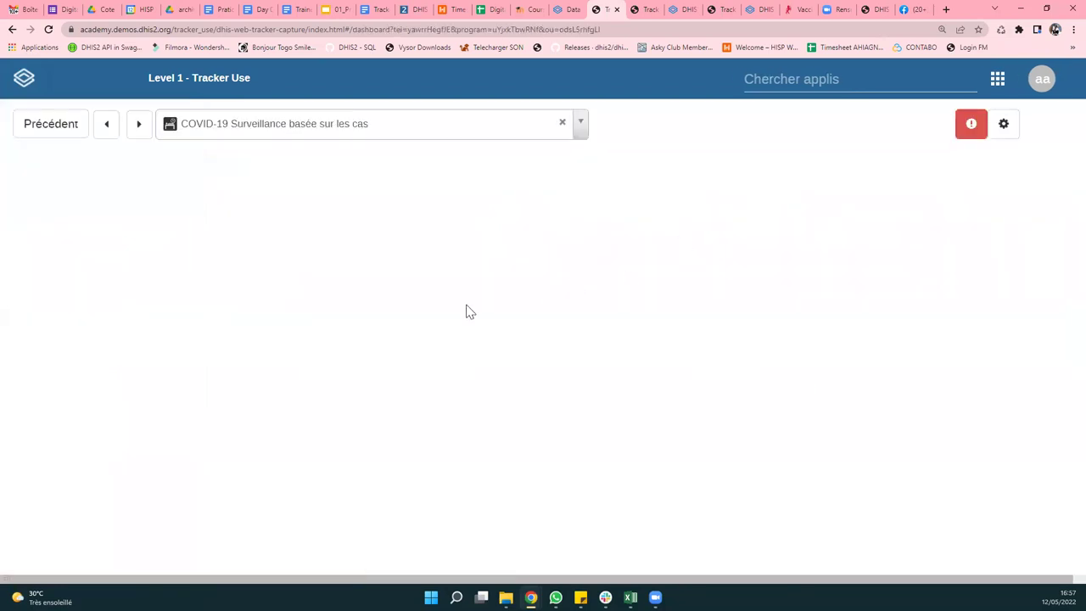
- Examine the answer options of the Hospitalisé field in the case's Hospitalisation section without changing its value
scroll(322, 274, down, 2)
scroll(322, 274, down, 9)
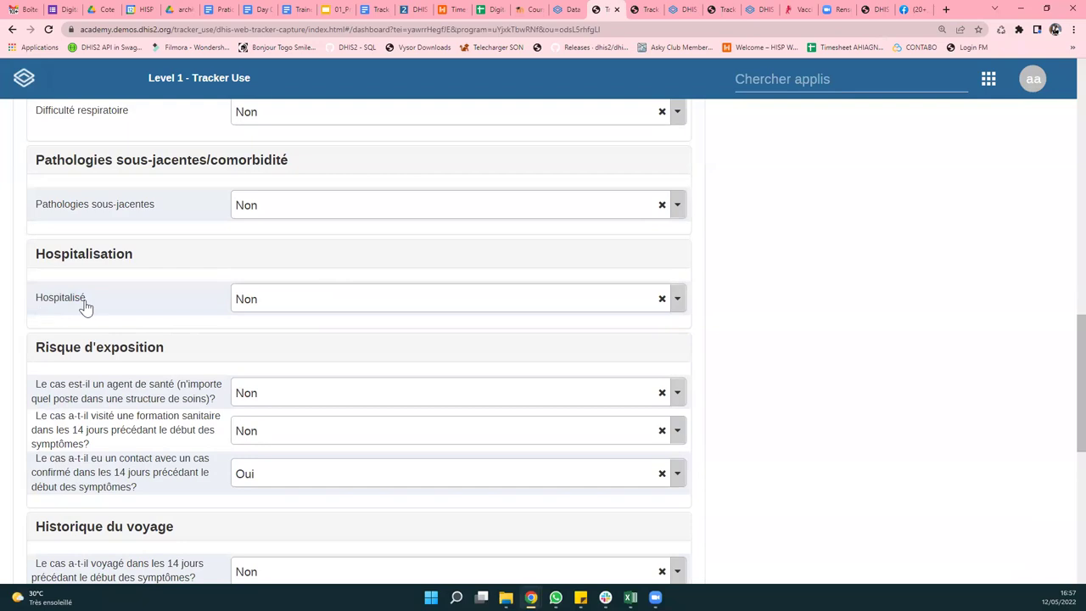
click(279, 305)
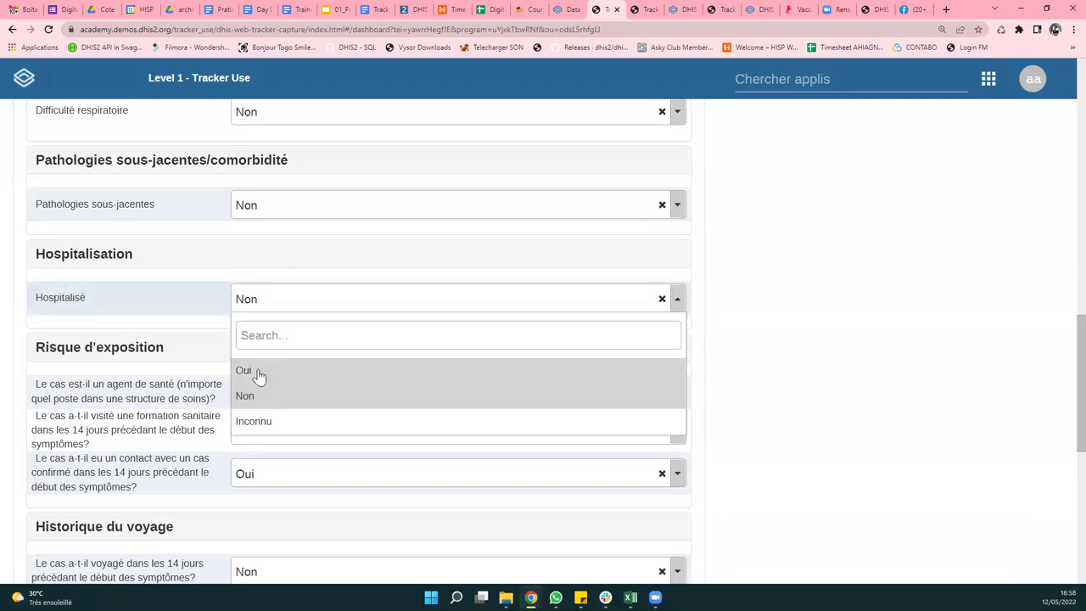
click(868, 311)
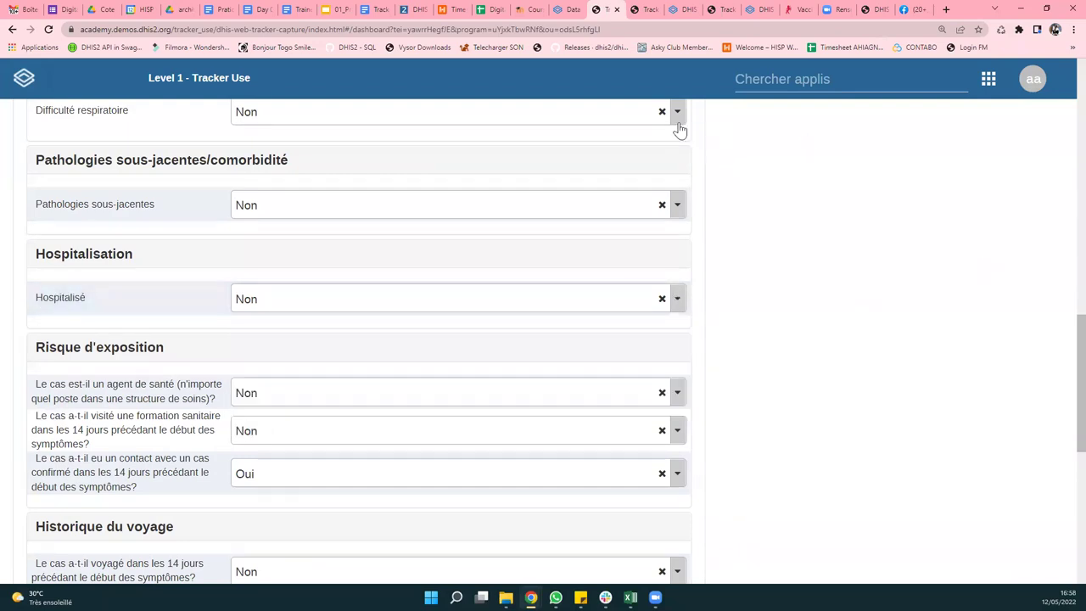
- Return to the Data Visualizer browser tab and update the column chart with the selected hospitalised cases indicator
click(573, 8)
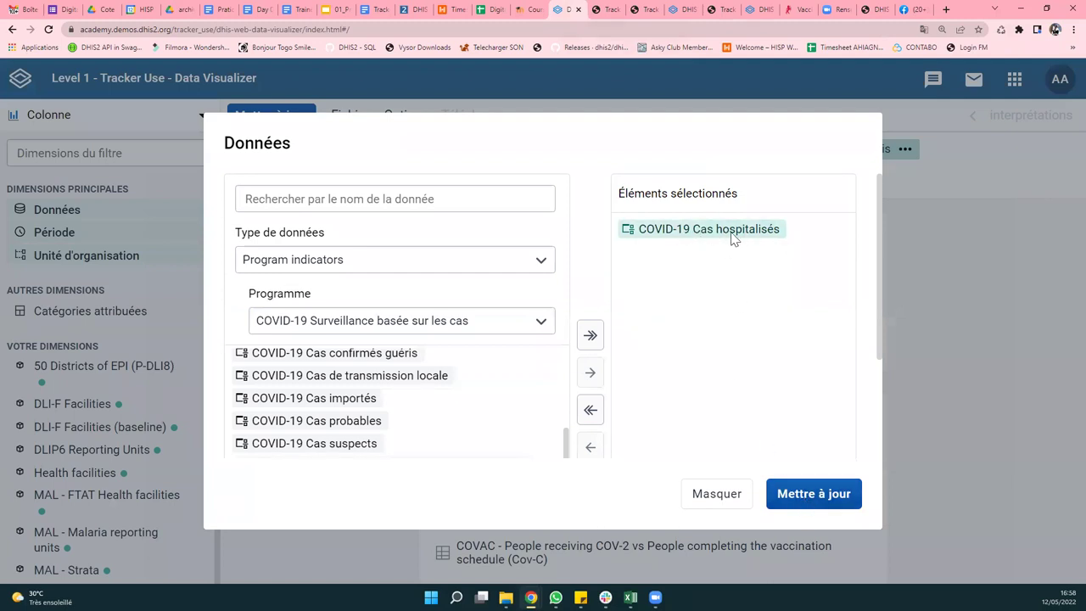
click(812, 502)
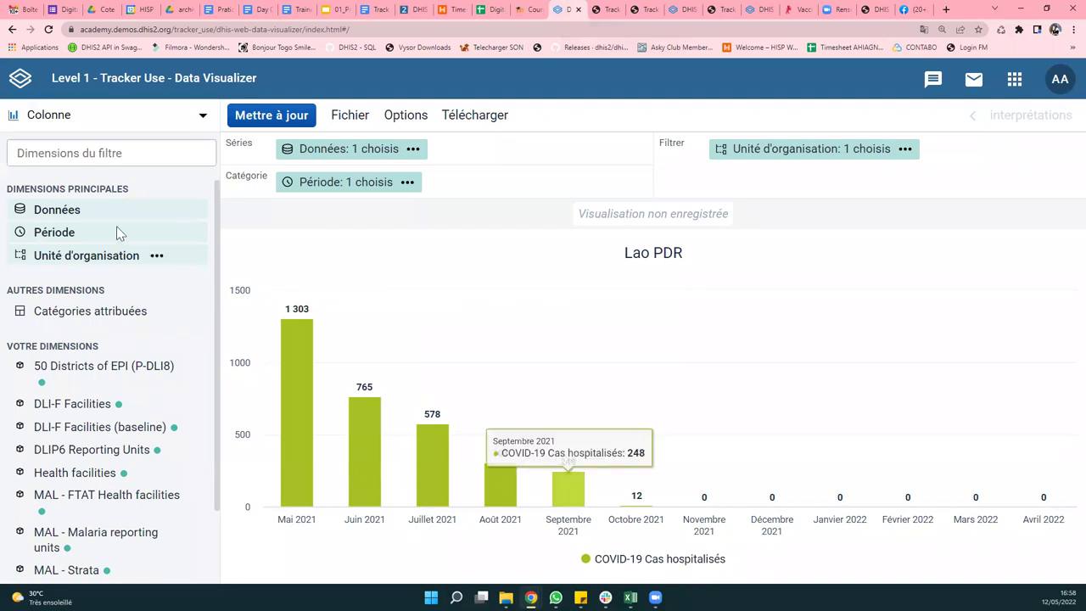
- Filter the available data of the column chart to program indicators of the COVID-19 Surveillance basée sur les cas programme
click(50, 217)
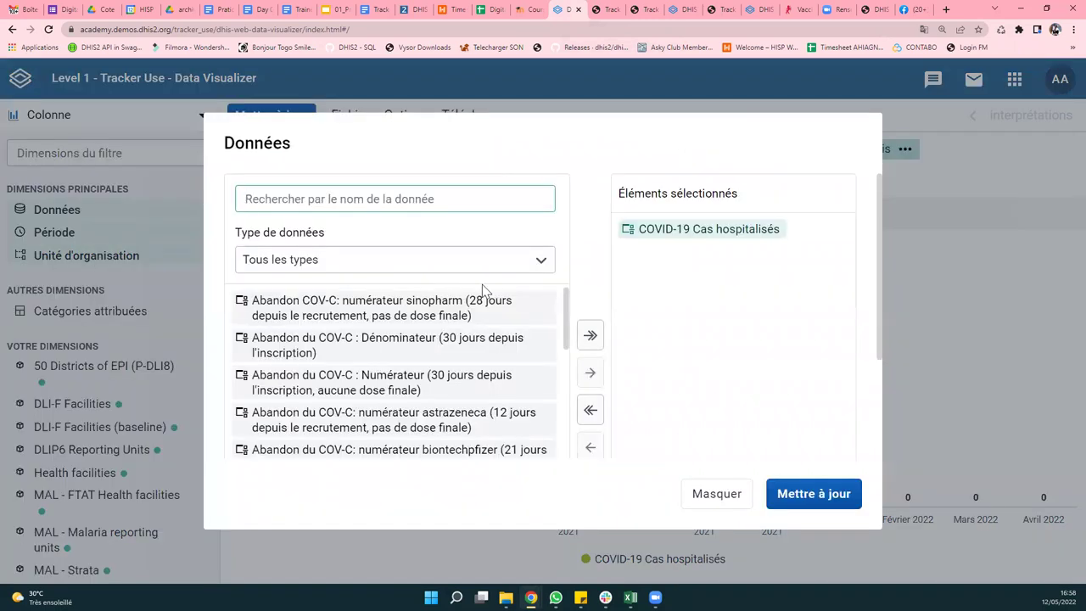
click(355, 263)
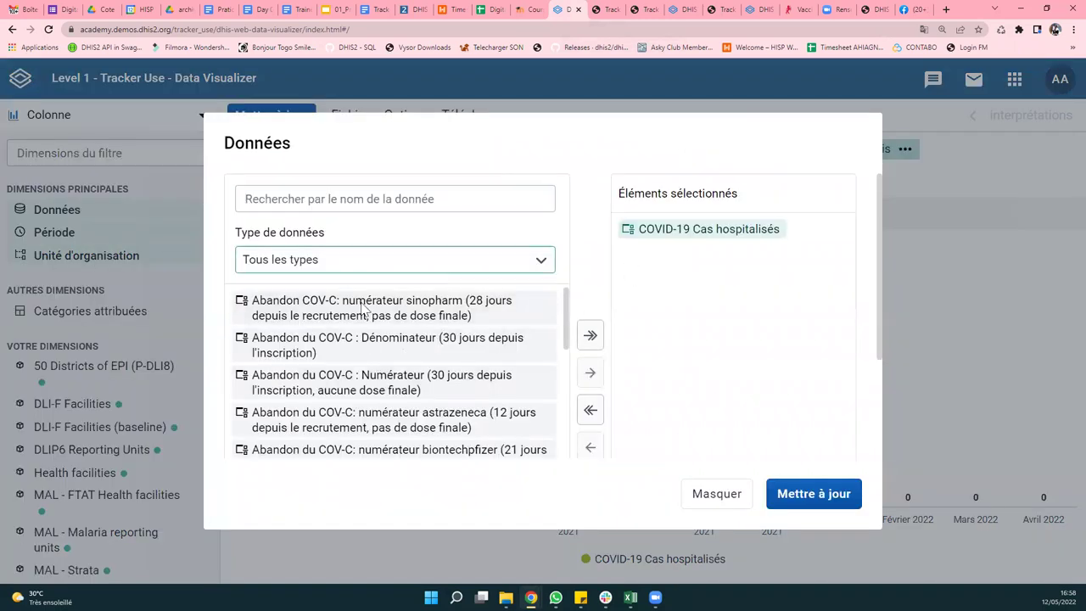
click(297, 423)
click(363, 321)
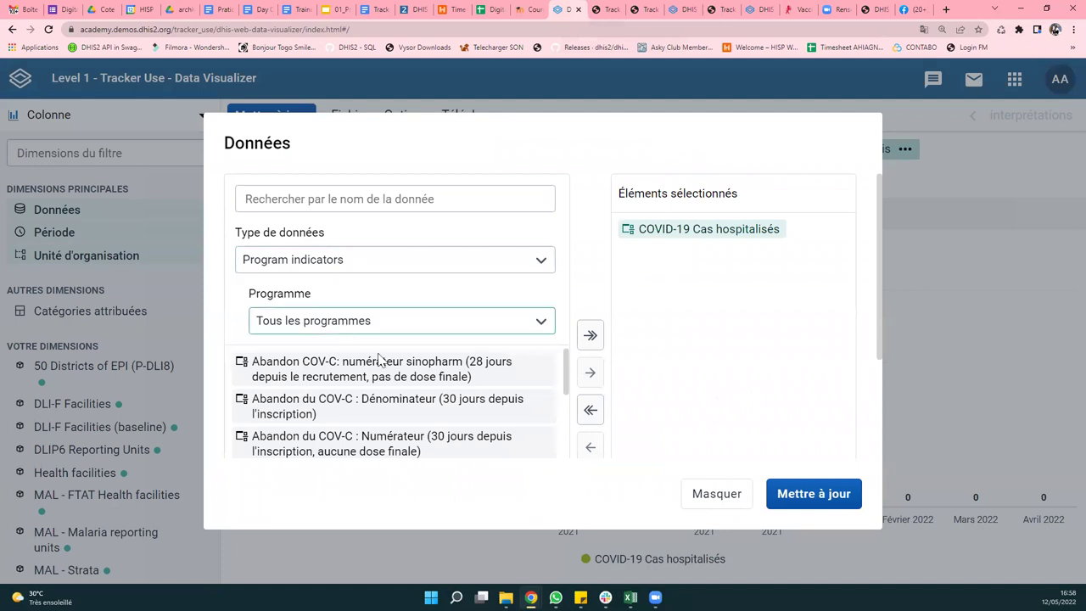
click(380, 430)
- Add the COVID-19 Cas confirmés guéris indicator to the selected data and update the column chart
scroll(439, 312, down, 5)
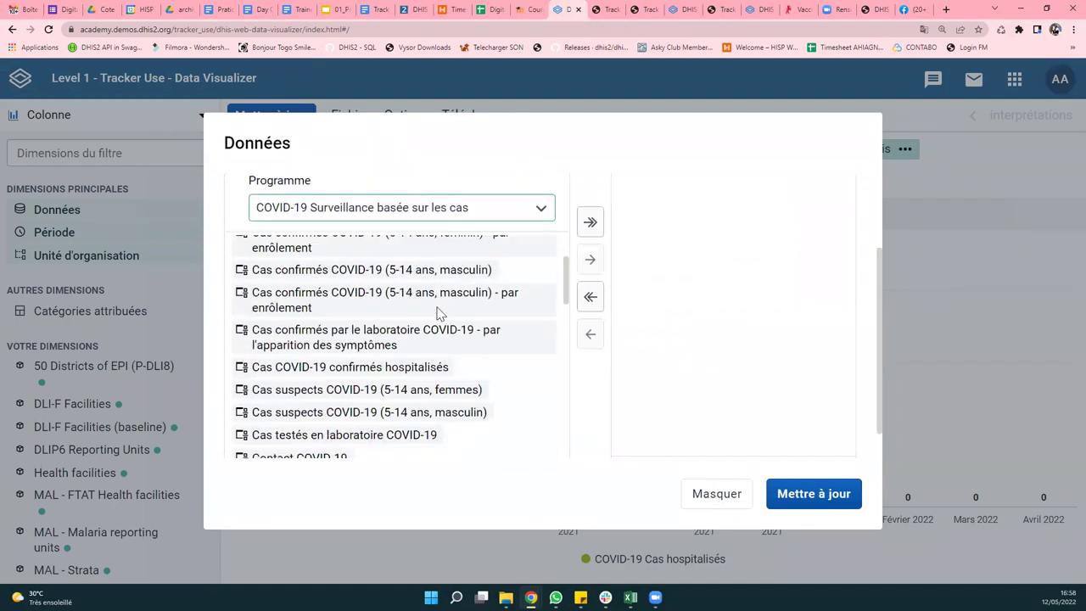
scroll(437, 305, up, 6)
scroll(433, 280, down, 3)
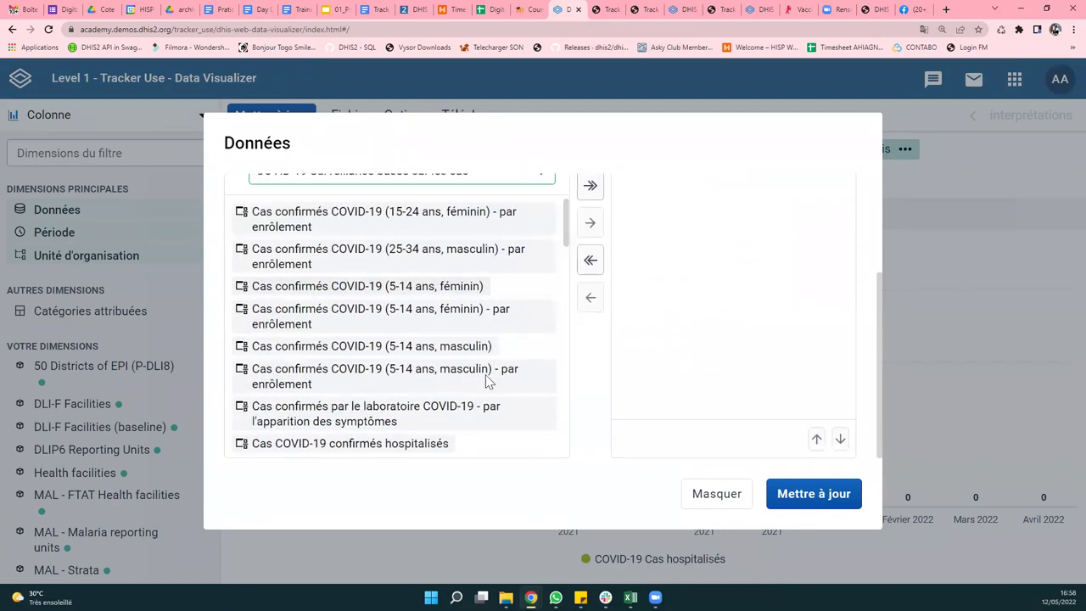
scroll(488, 280, down, 3)
scroll(454, 317, down, 1)
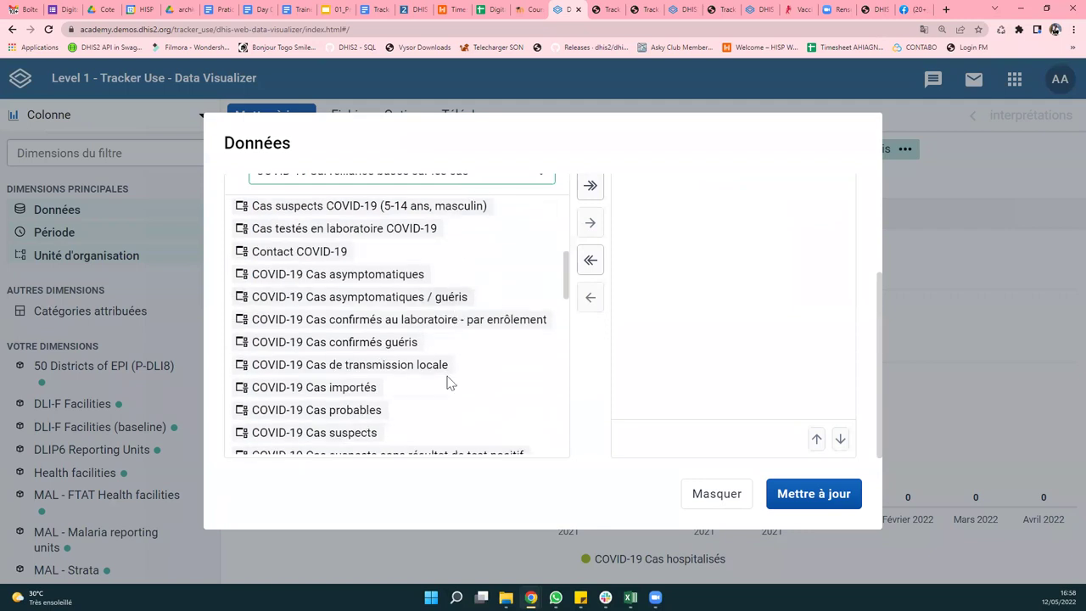
scroll(403, 378, down, 1)
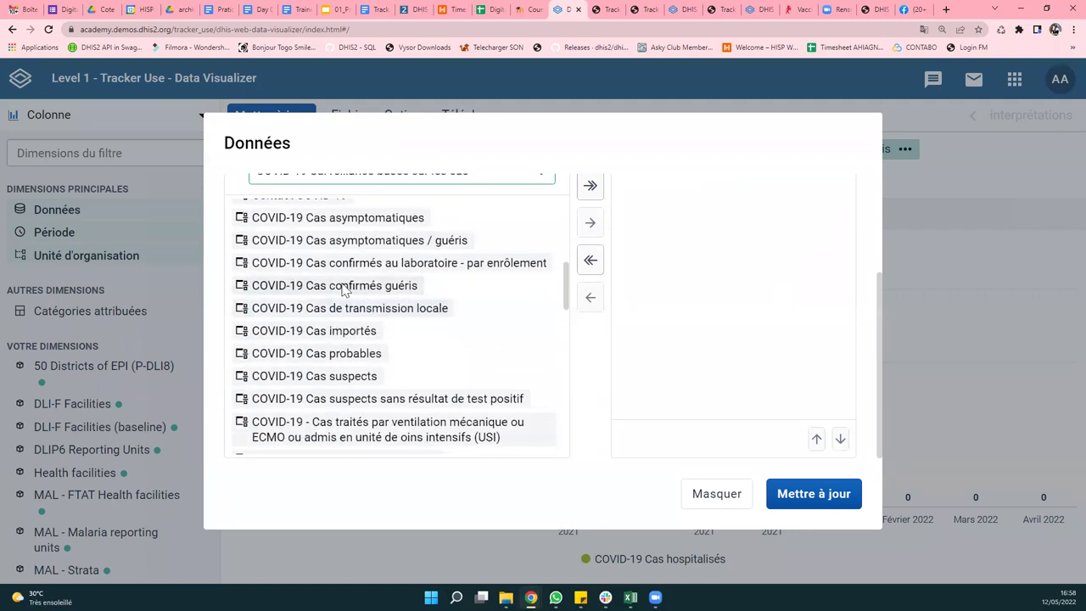
double_click(379, 286)
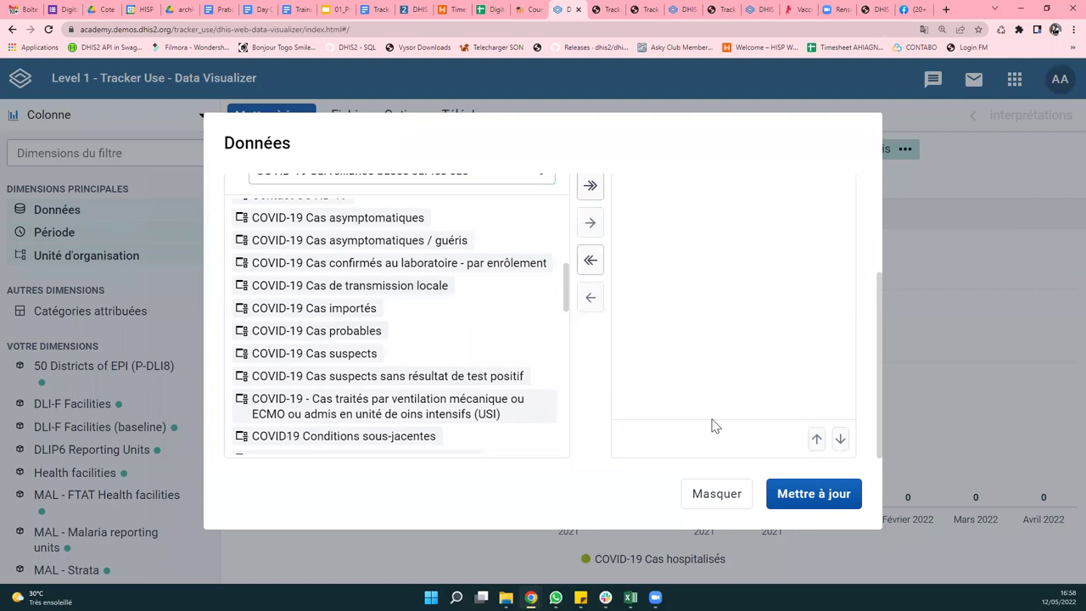
scroll(769, 308, up, 2)
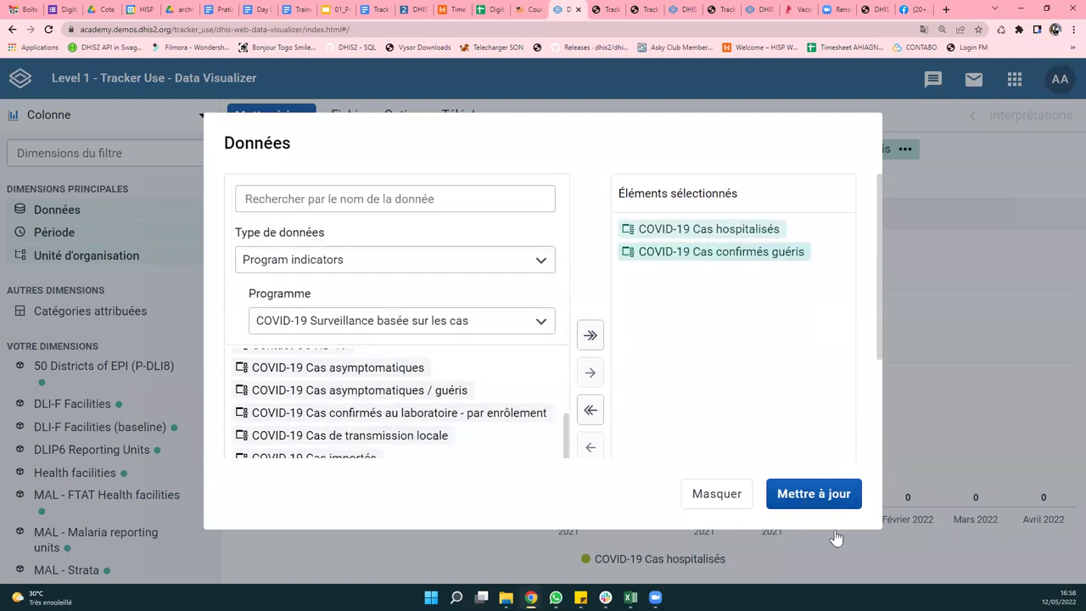
click(812, 493)
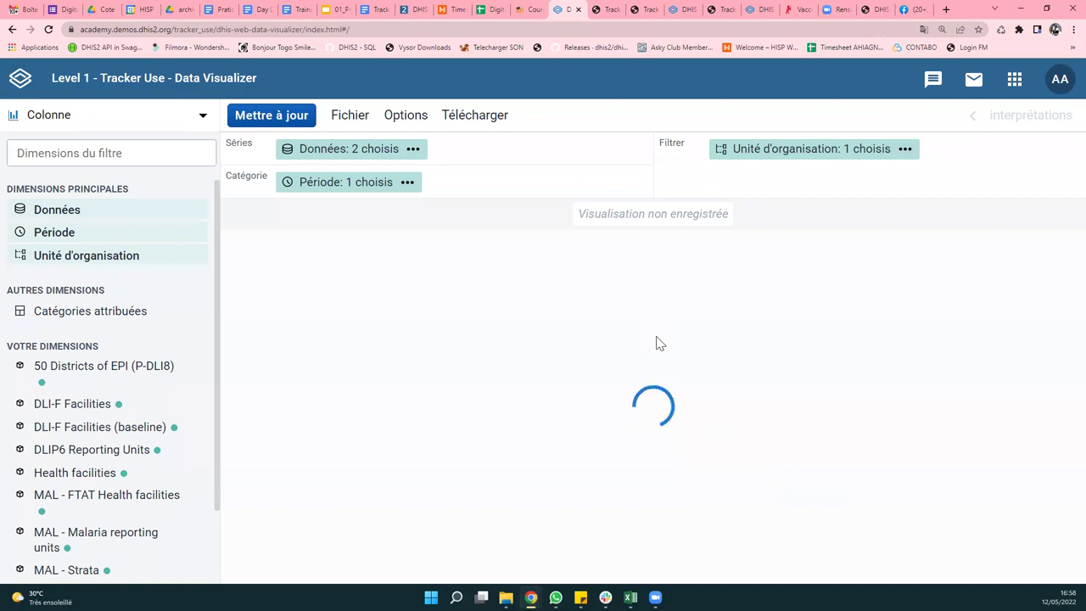
- Switch to the Maps browser tab and open the Visualiseur d'évènements app in it
click(688, 9)
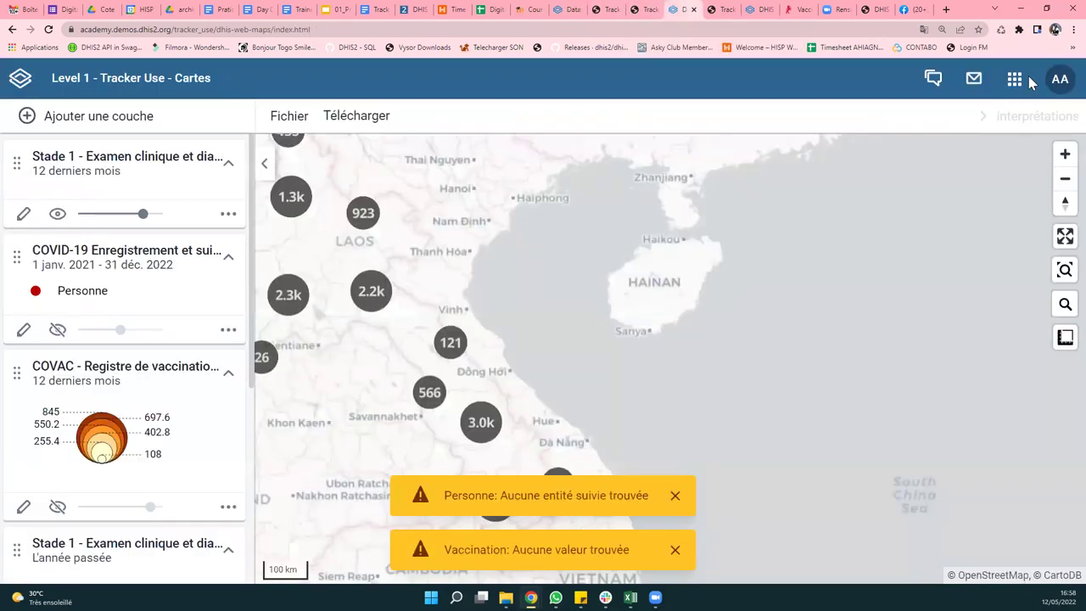
click(1016, 79)
scroll(805, 254, down, 1)
scroll(812, 249, up, 1)
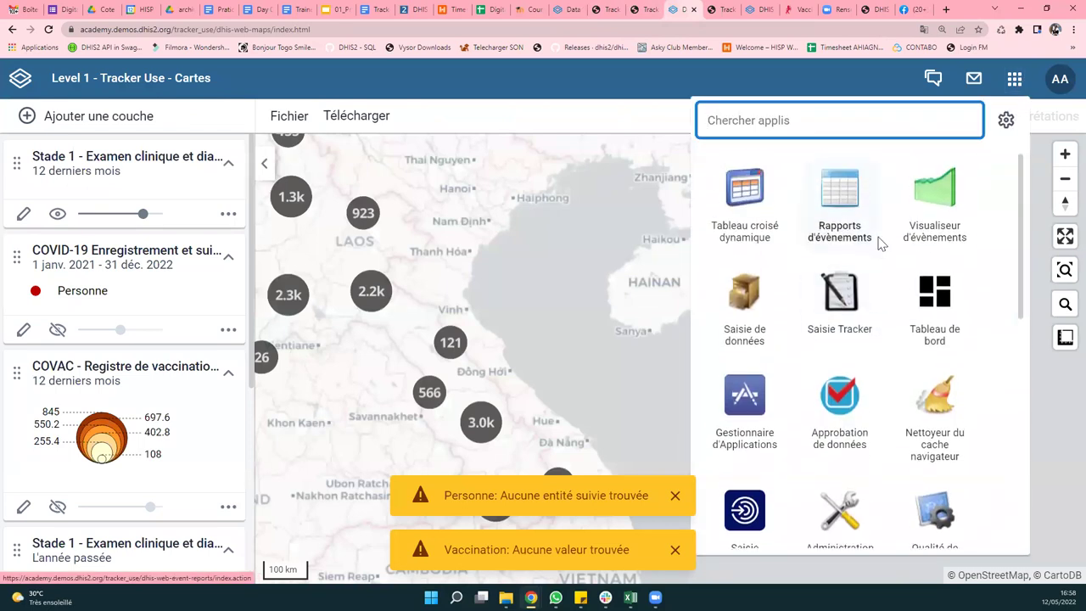
click(573, 9)
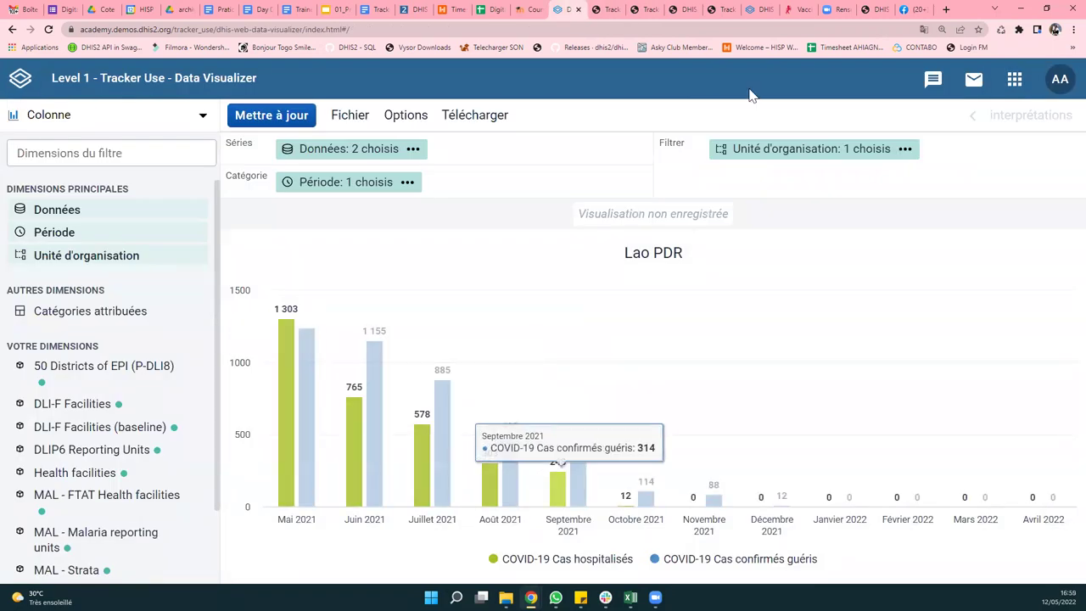
click(729, 8)
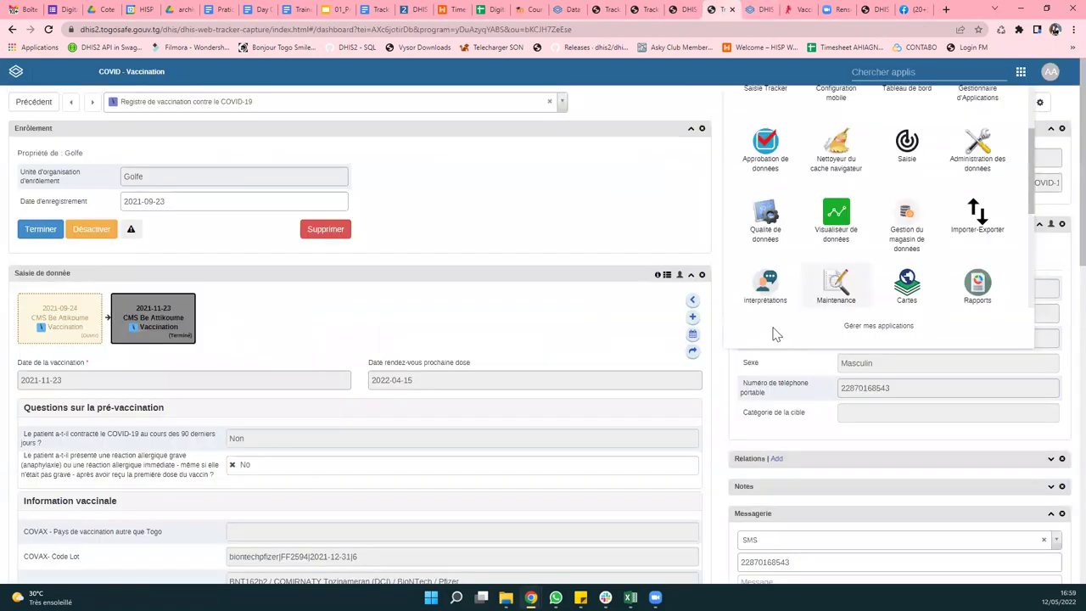
click(685, 9)
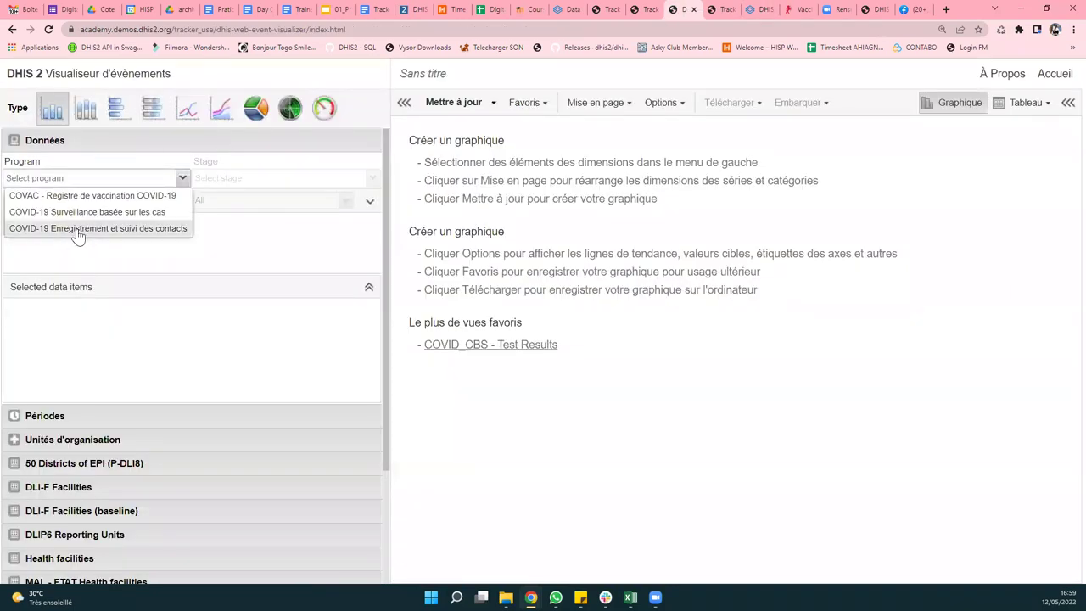
- List the data elements of the COVID-19 Surveillance basée sur les cas programme for Stade 1 - Examen clinique et diagnostic
click(77, 229)
click(102, 183)
click(90, 211)
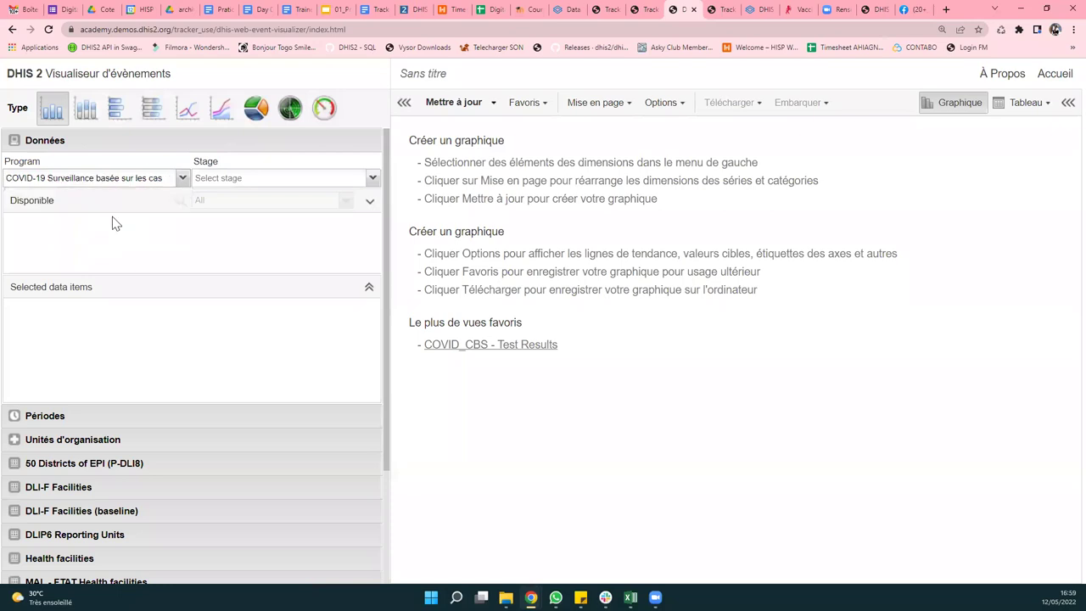
click(252, 180)
click(237, 196)
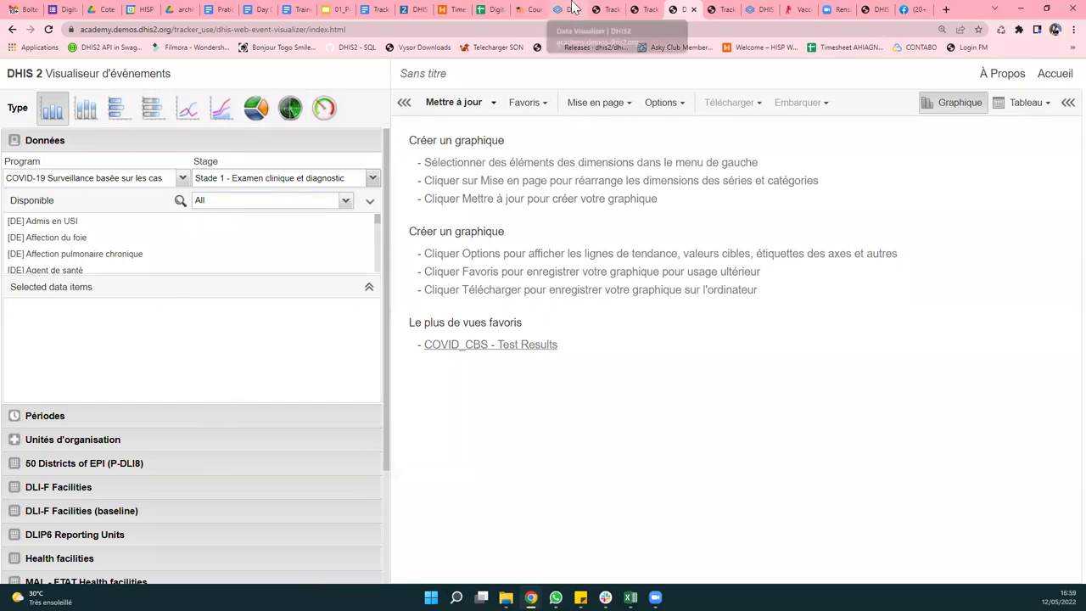
- Return to the Data Visualizer tab and limit the chart's available data to COVID-19 Surveillance basée sur les cas program indicators
click(573, 9)
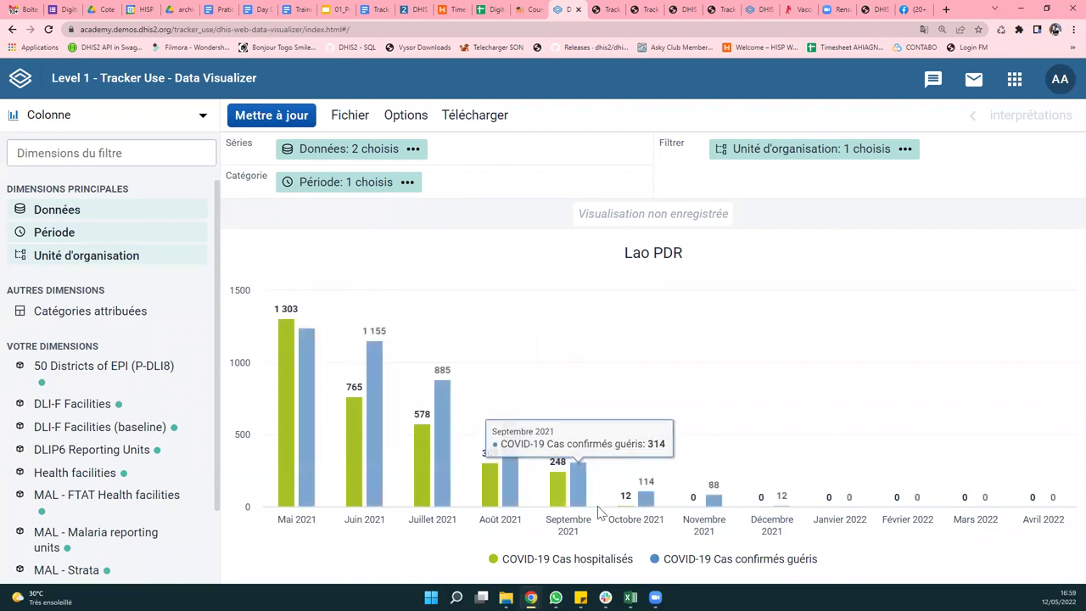
click(85, 211)
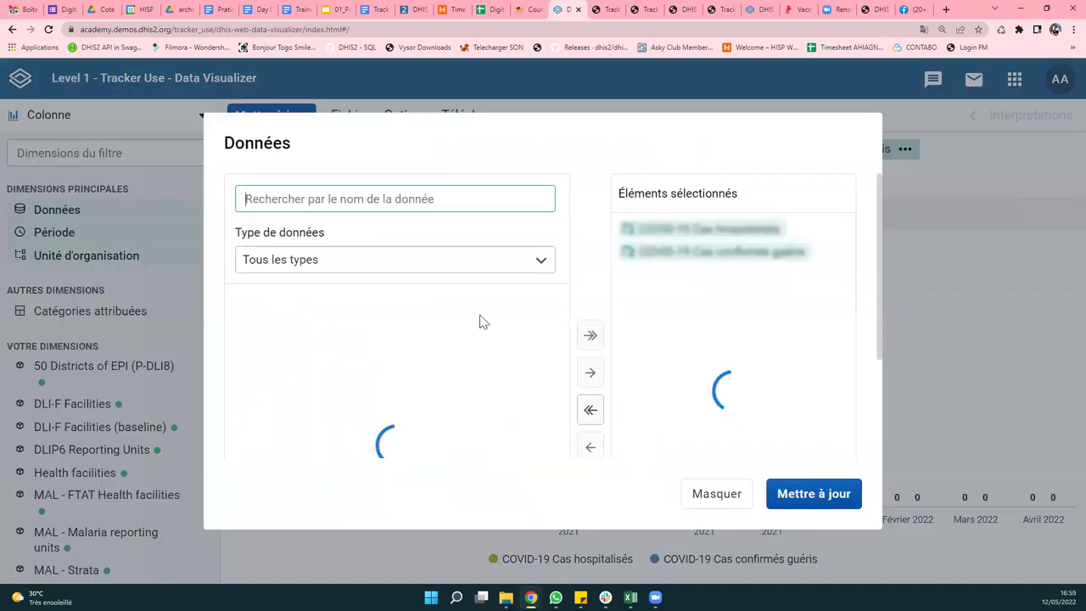
click(407, 260)
click(343, 423)
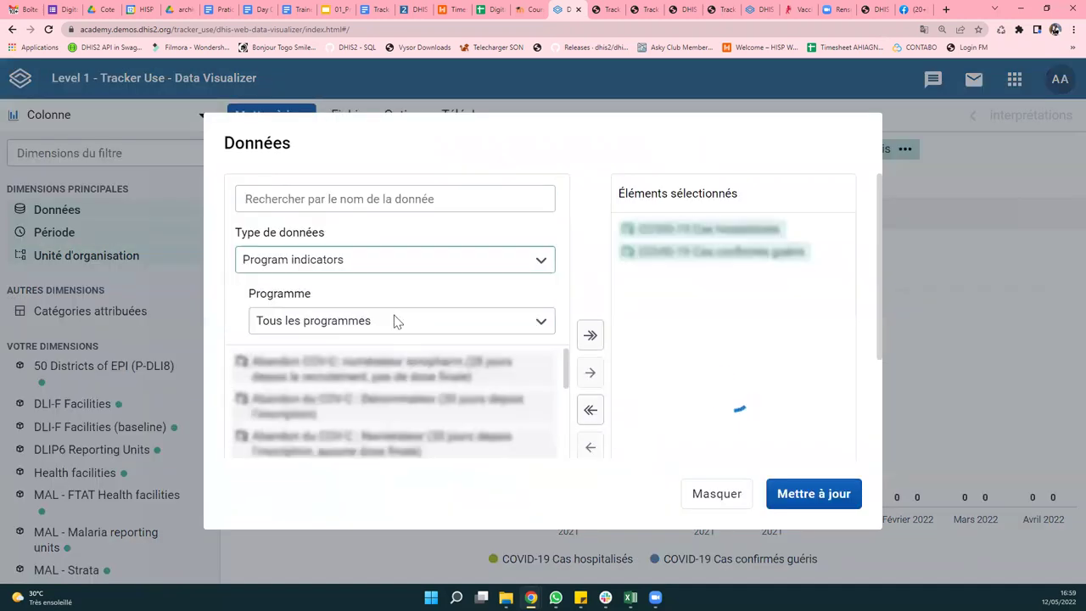
click(373, 321)
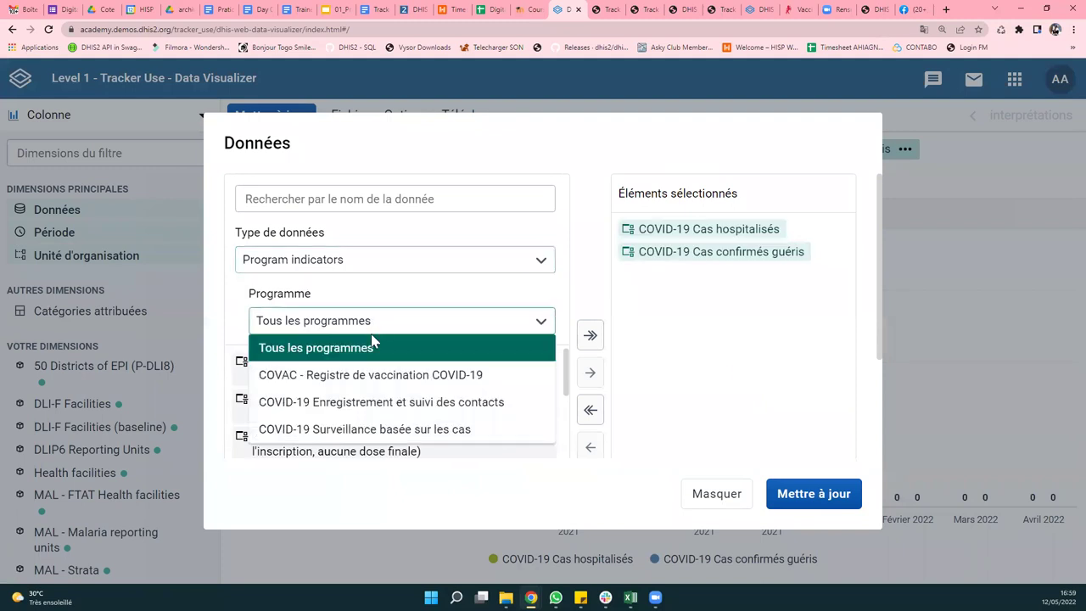
click(383, 428)
- Add the COVID-19 Cas suspects indicator to the chart's selected data and update the visualization
scroll(458, 345, down, 1)
scroll(458, 345, down, 2)
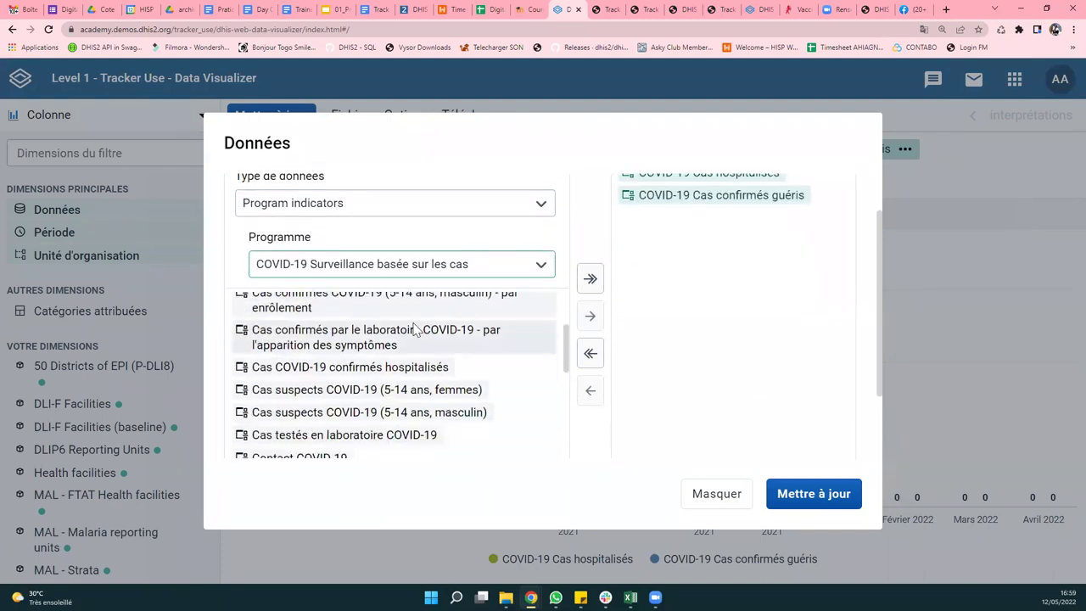
scroll(352, 350, up, 1)
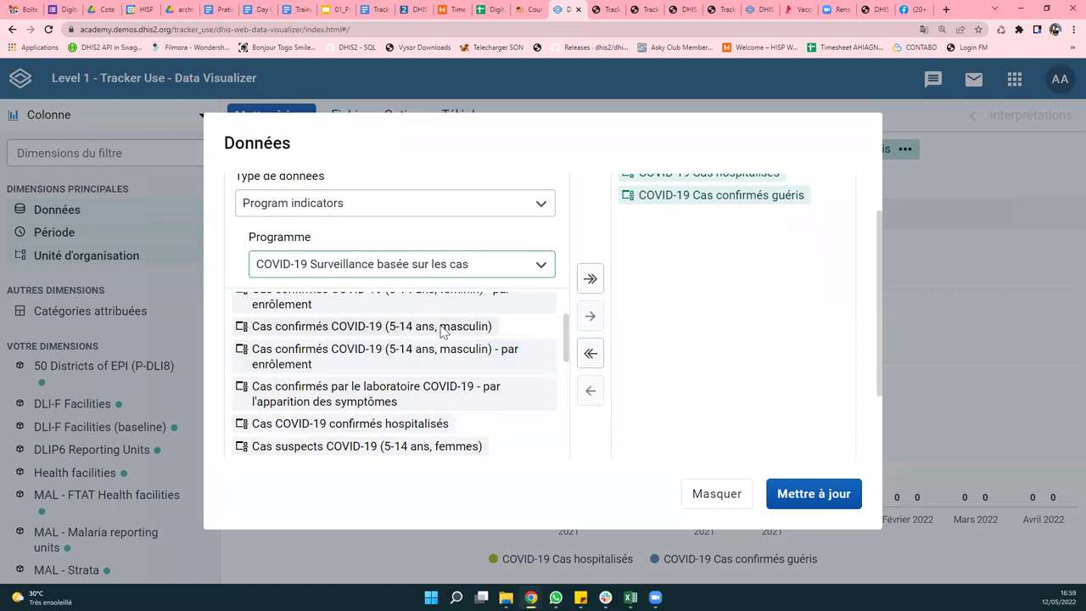
scroll(358, 363, down, 4)
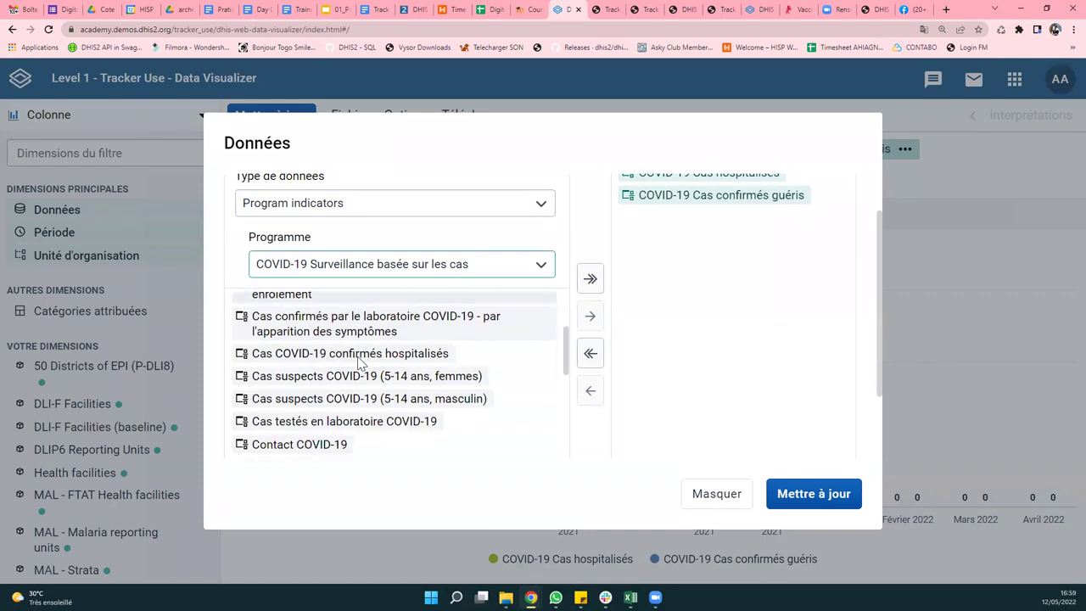
scroll(358, 363, down, 2)
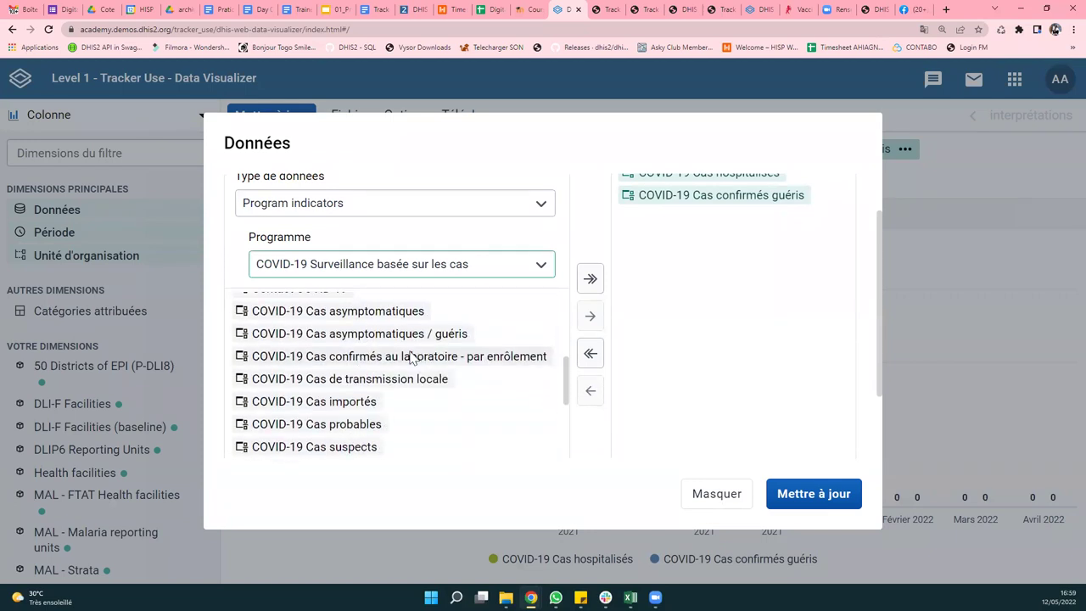
scroll(370, 365, down, 1)
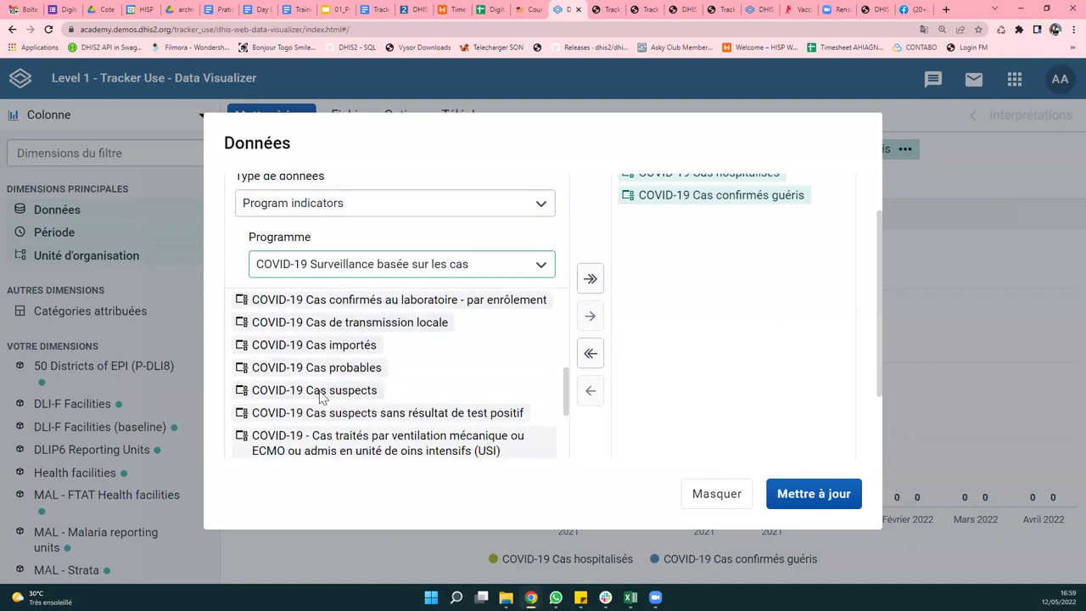
click(367, 394)
click(333, 394)
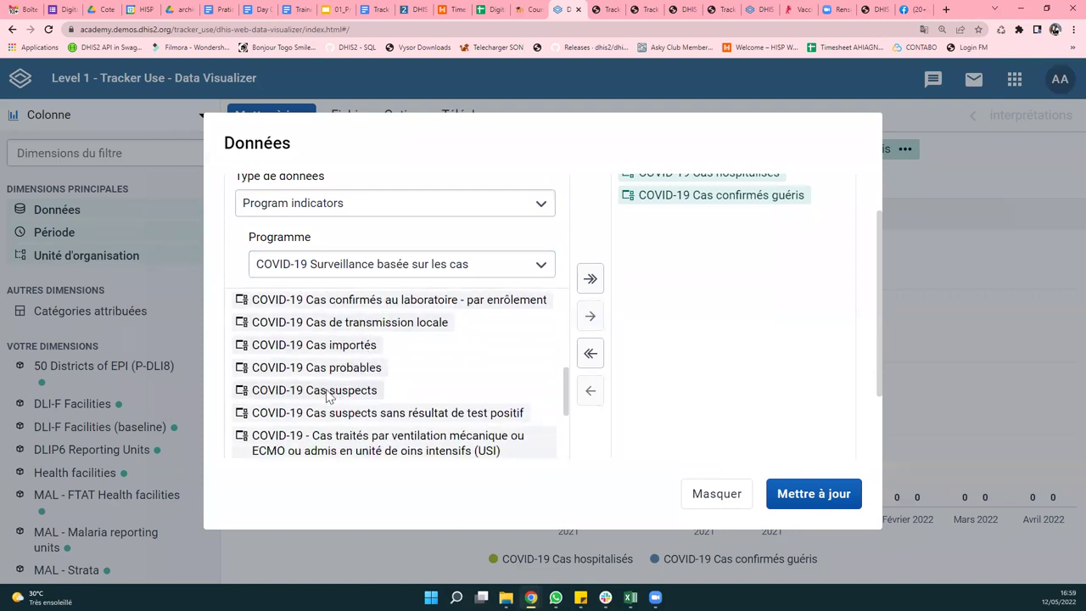
double_click(327, 392)
click(783, 502)
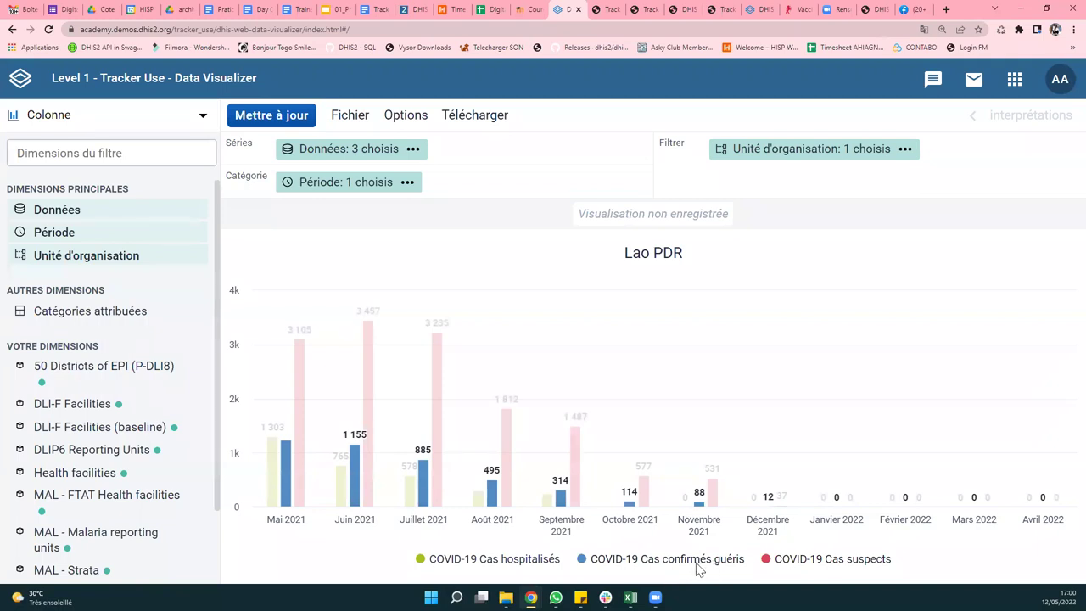
- Switch to the Visualiseur d'évènements browser tab and open the Maintenance app in it
click(594, 9)
click(649, 9)
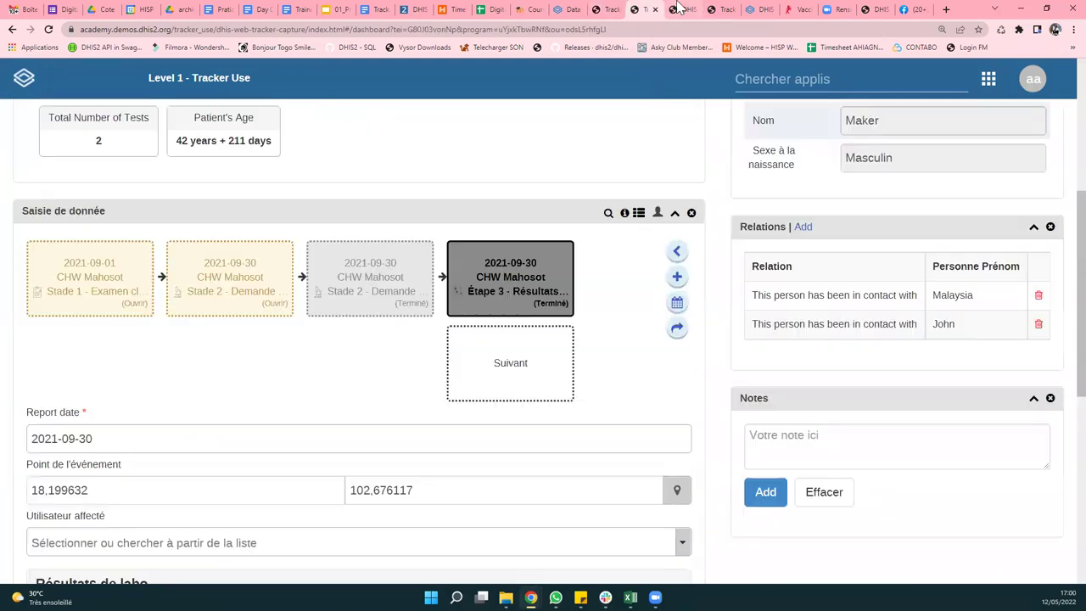
click(679, 9)
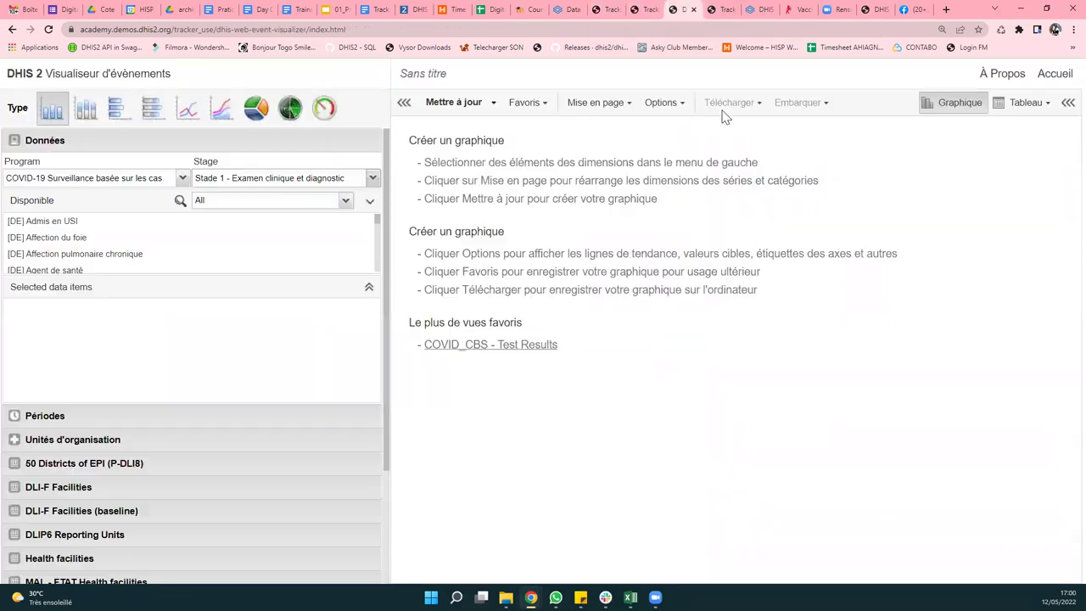
click(1056, 74)
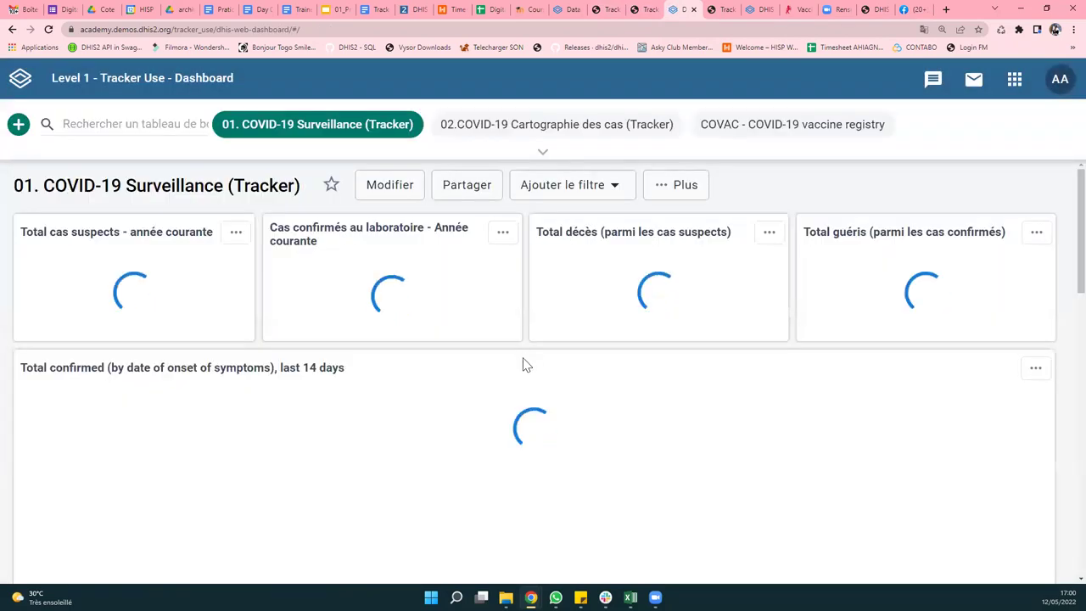
click(1014, 79)
scroll(887, 259, down, 3)
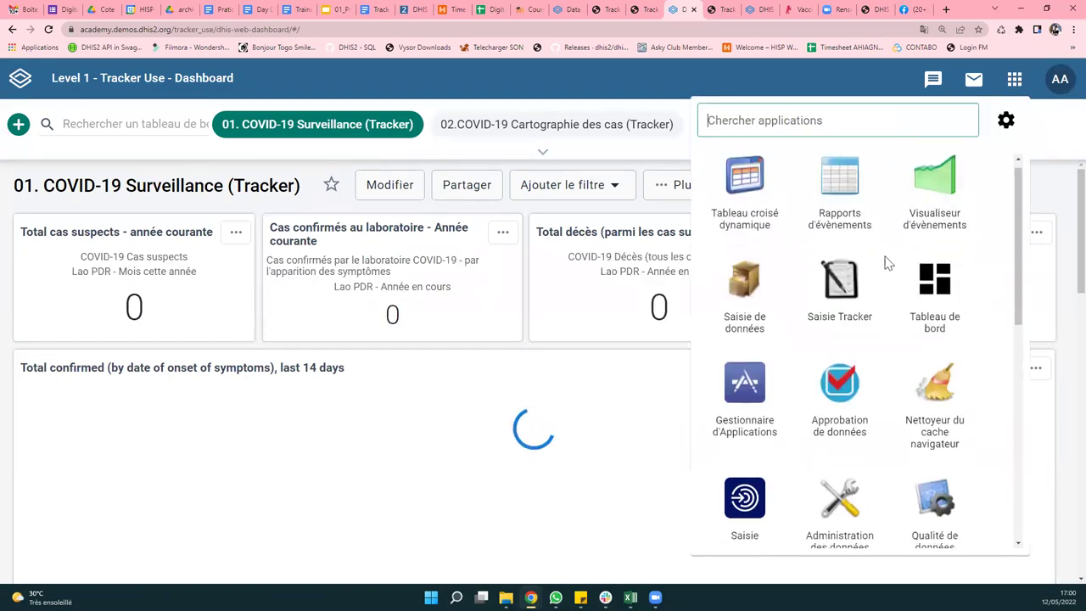
scroll(856, 373, down, 3)
click(839, 365)
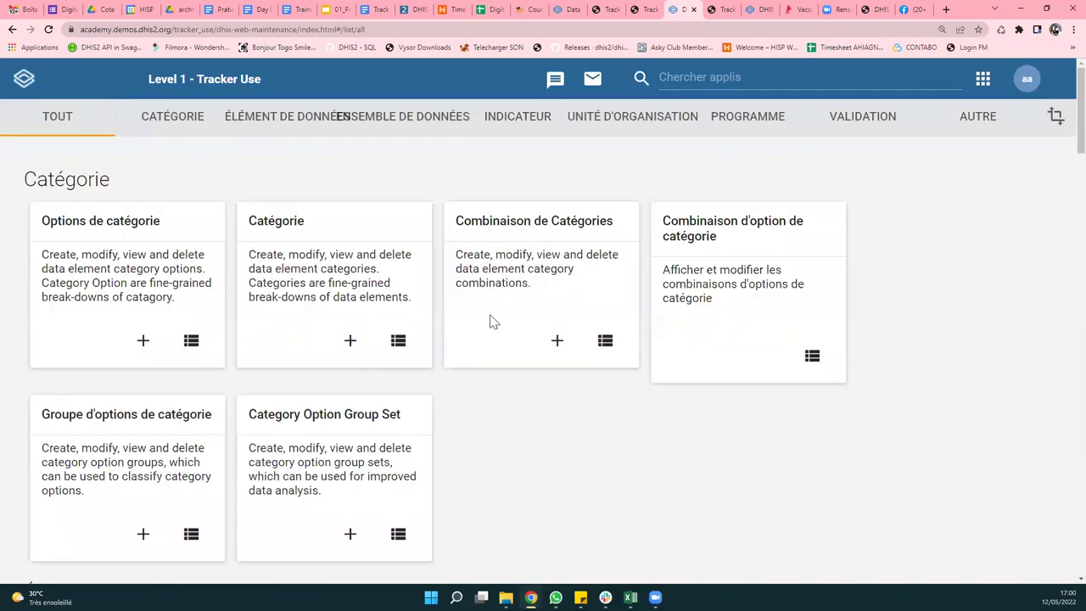
- Open the Gestion des indicateurs de programme list within the indicator maintenance section
click(734, 119)
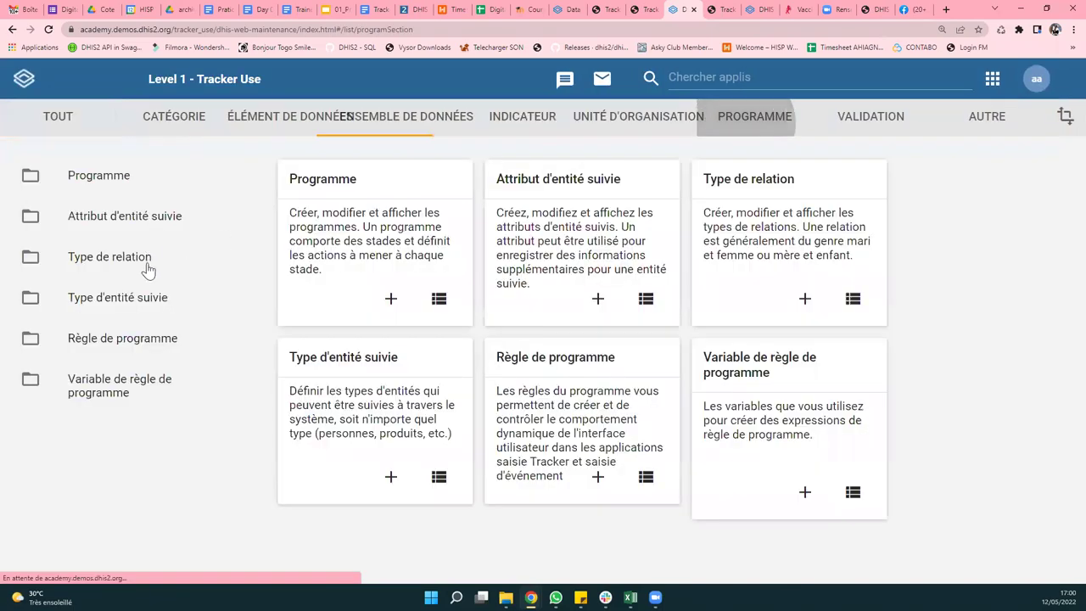
click(490, 119)
click(157, 366)
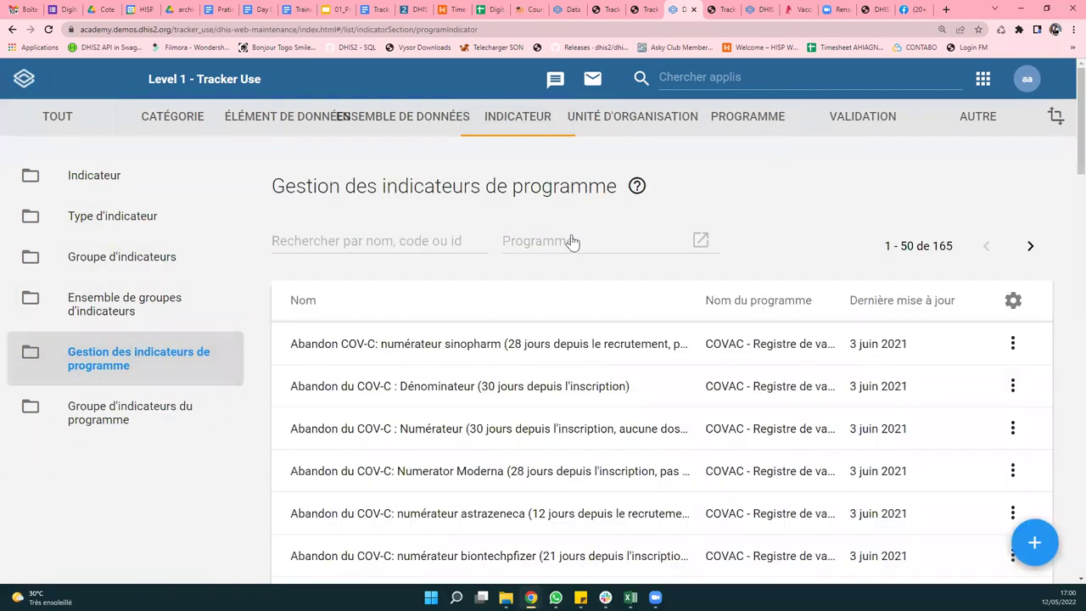
- Filter the program indicators by COVID-19 Surveillance basée sur les cas, search for "sus" and open COVID-19 Cas suspects
click(572, 244)
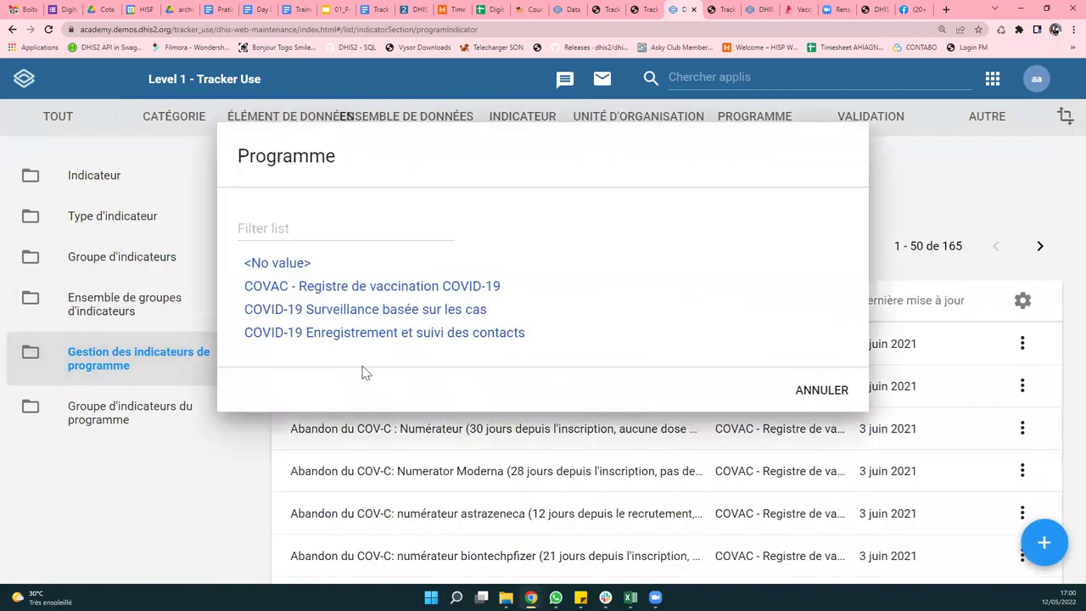
click(434, 311)
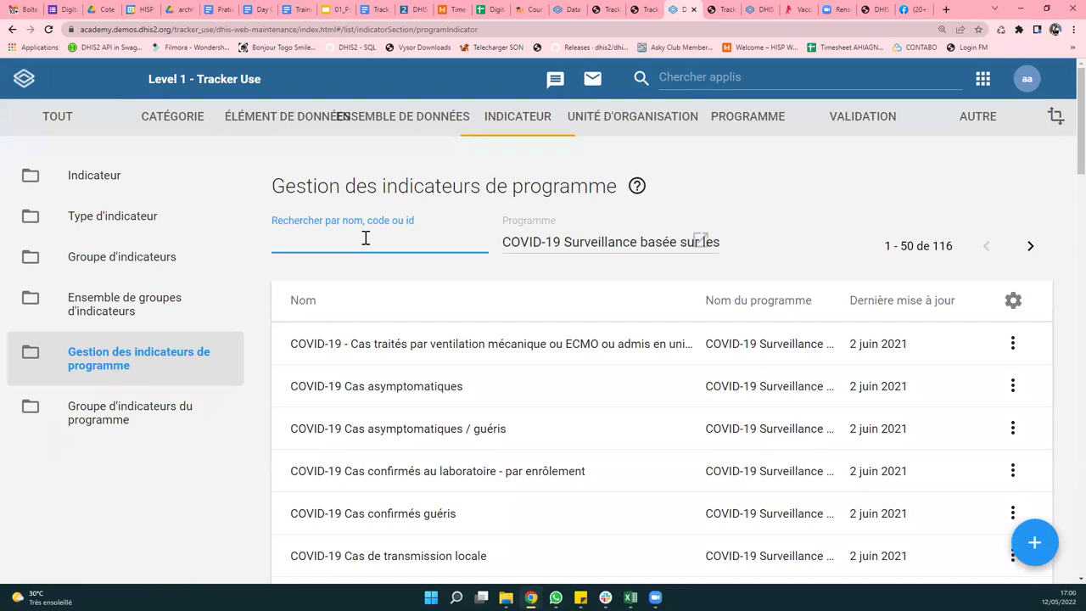
scroll(432, 246, down, 3)
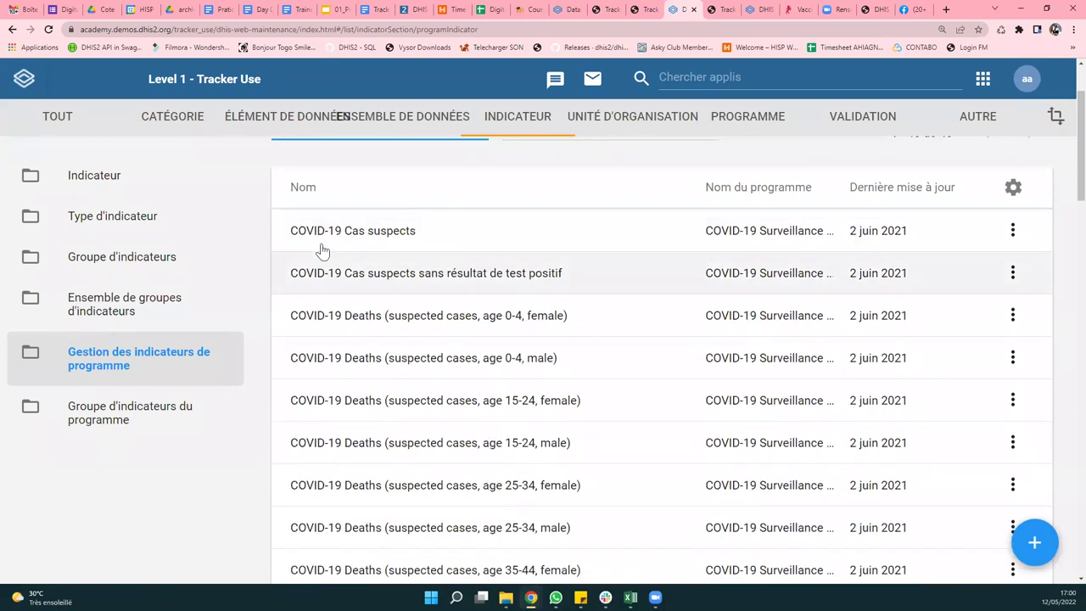
click(413, 240)
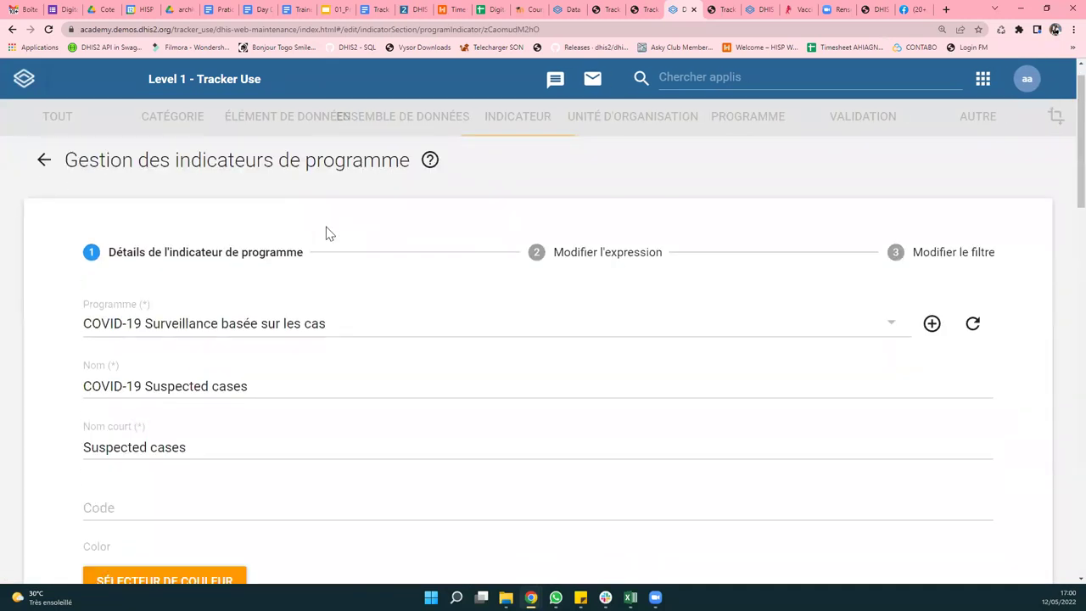
- Switch the suspected cases indicator's Type d'analyse to Evènement and back to Enrôlement
scroll(327, 229, down, 5)
scroll(328, 227, down, 3)
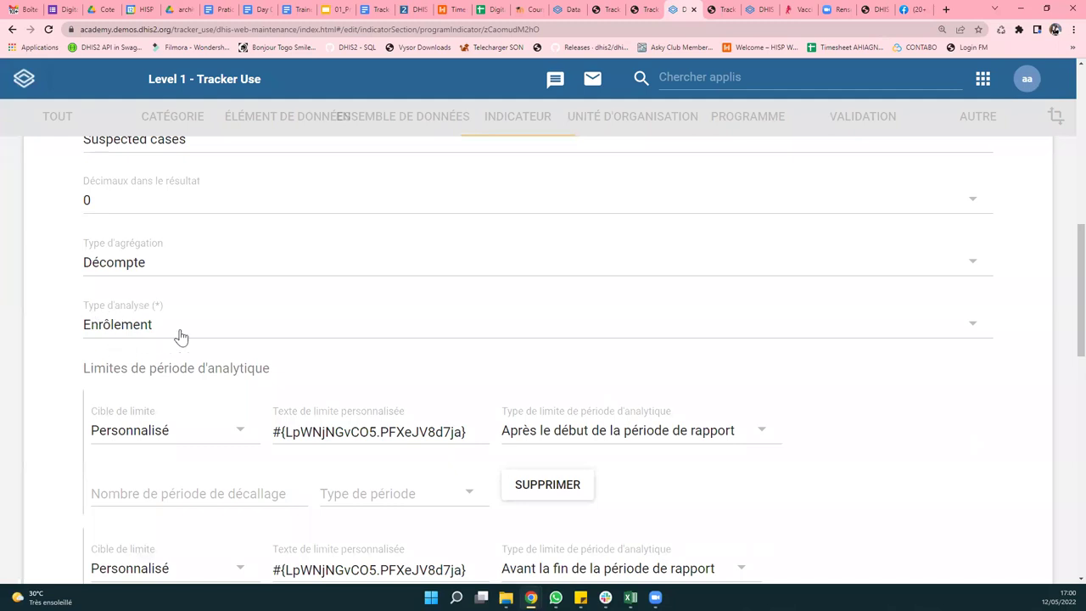
click(102, 328)
click(115, 318)
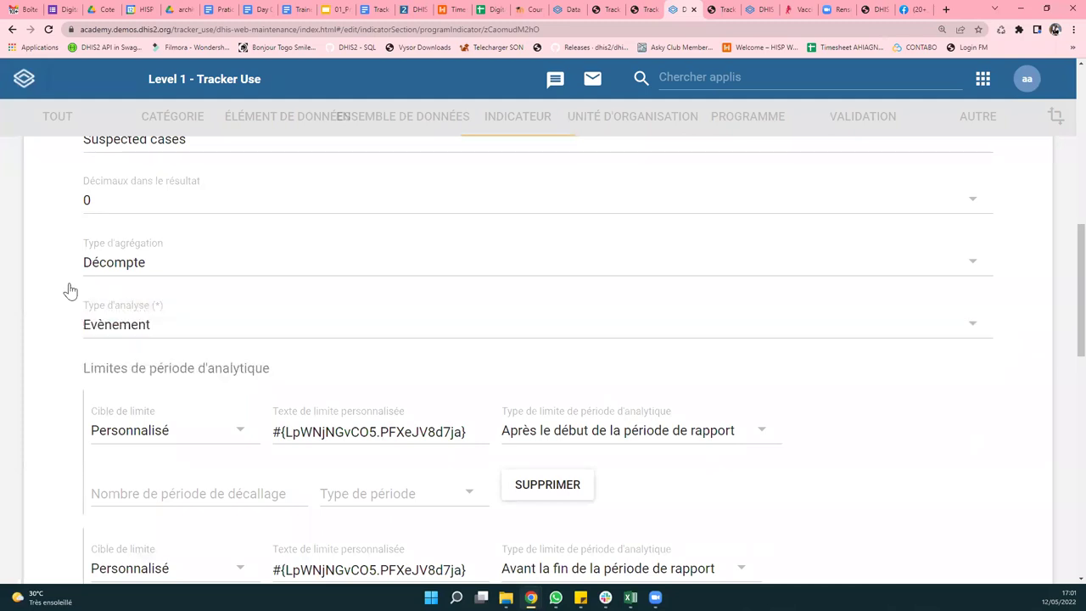
click(108, 330)
click(155, 367)
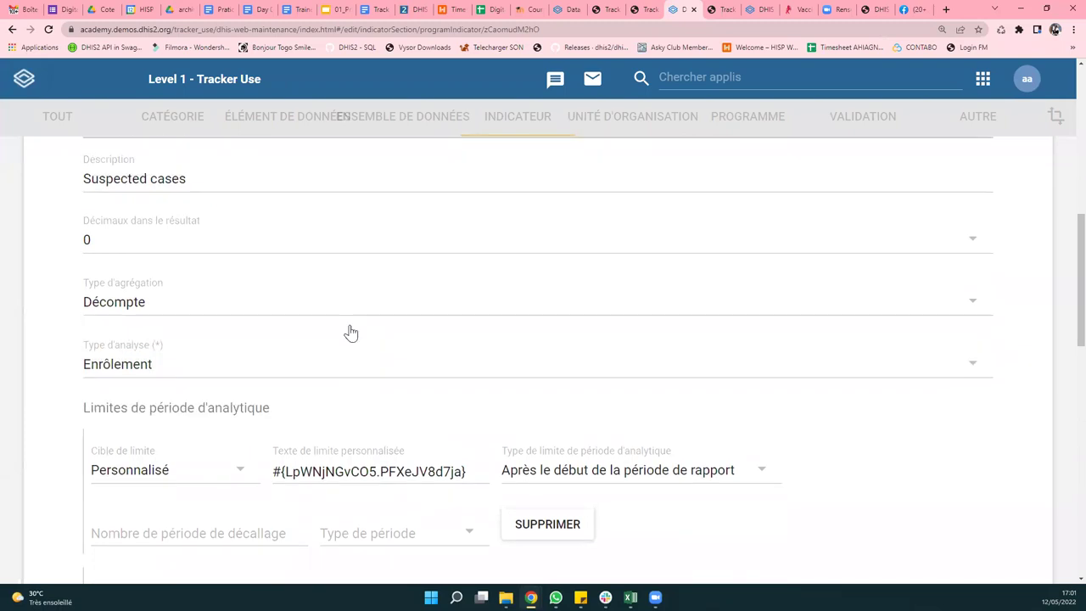
- Examine the expression and filter definitions of the suspected cases program indicator
scroll(424, 280, up, 8)
click(577, 281)
scroll(331, 363, down, 1)
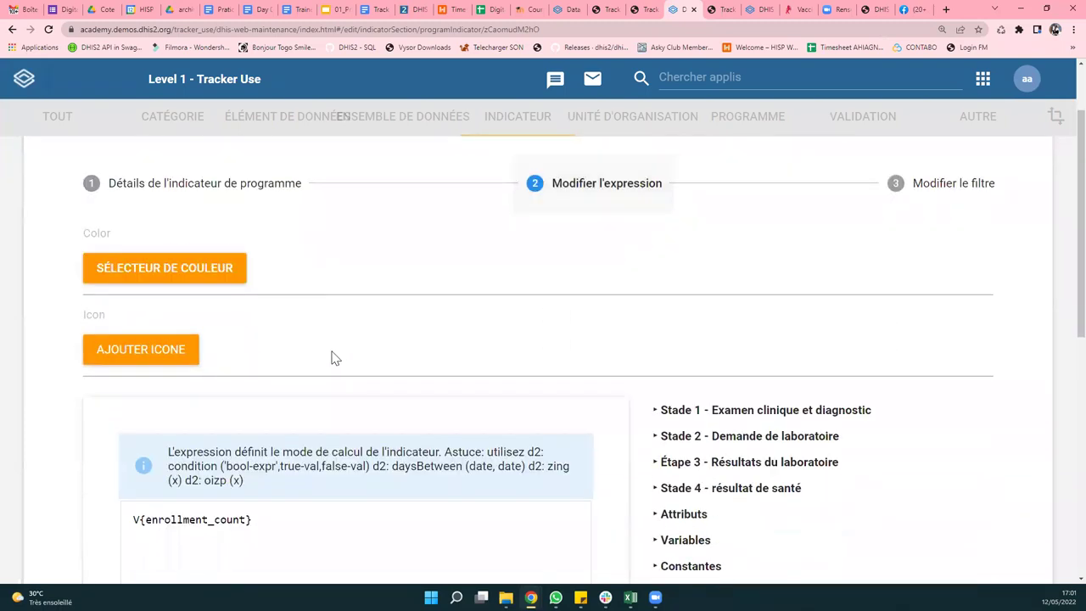
scroll(332, 357, down, 3)
scroll(996, 294, up, 2)
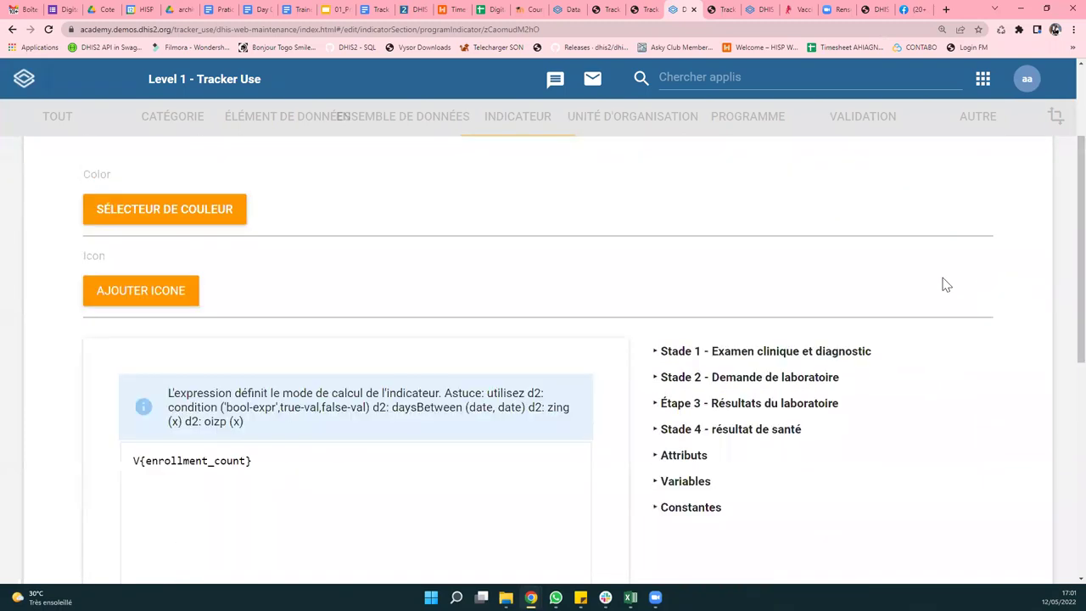
scroll(947, 284, up, 3)
click(947, 282)
scroll(460, 347, down, 3)
scroll(126, 288, up, 3)
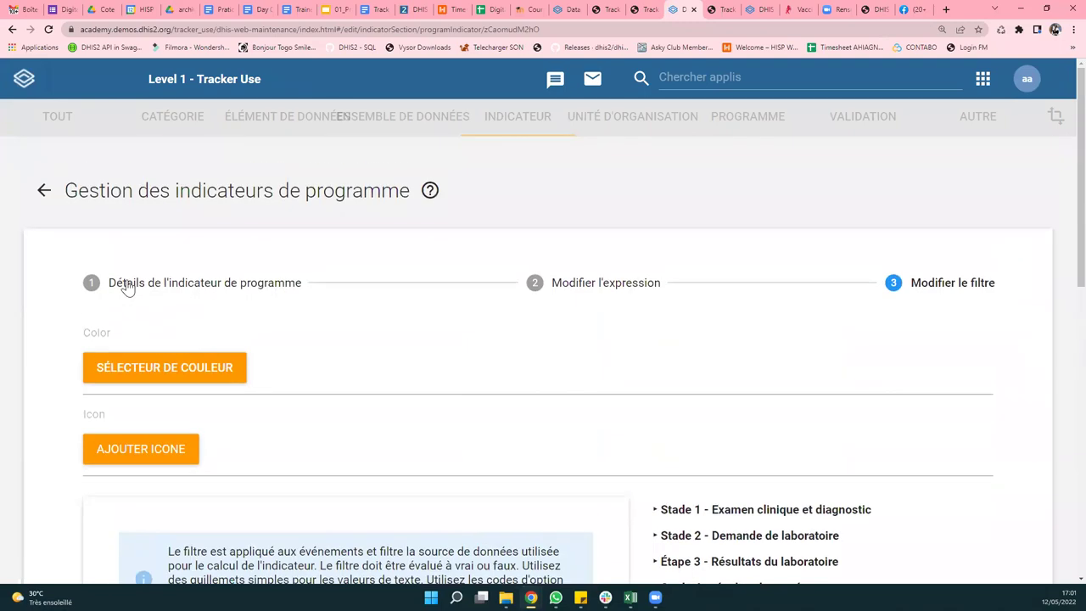
- Return to the program indicator list and open COVID-19 Deaths (suspected cases, age 0-4, male)
click(42, 191)
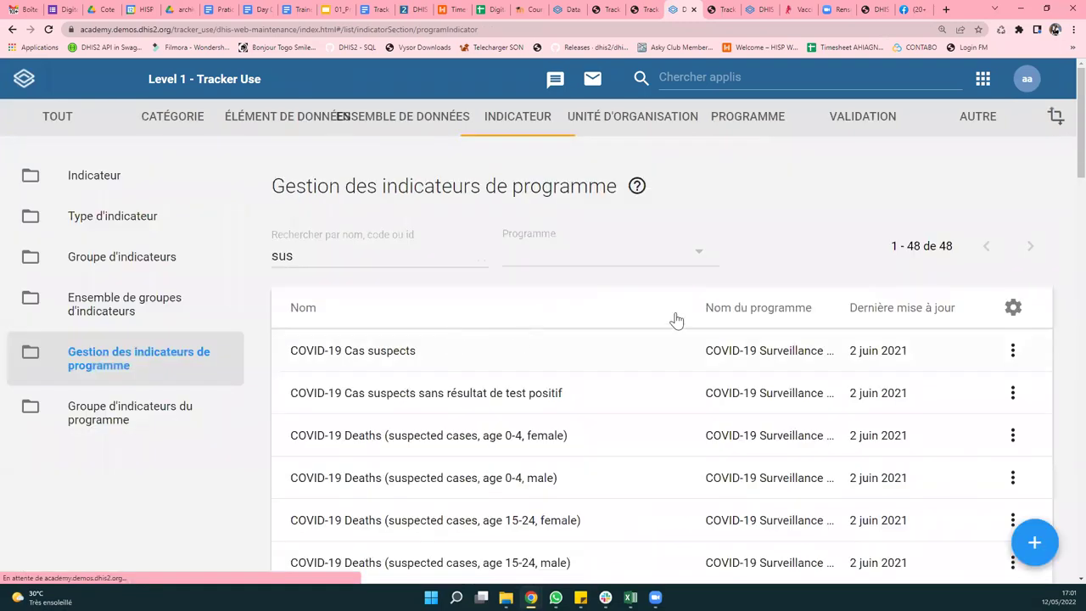
scroll(676, 319, down, 3)
click(462, 303)
scroll(484, 315, down, 2)
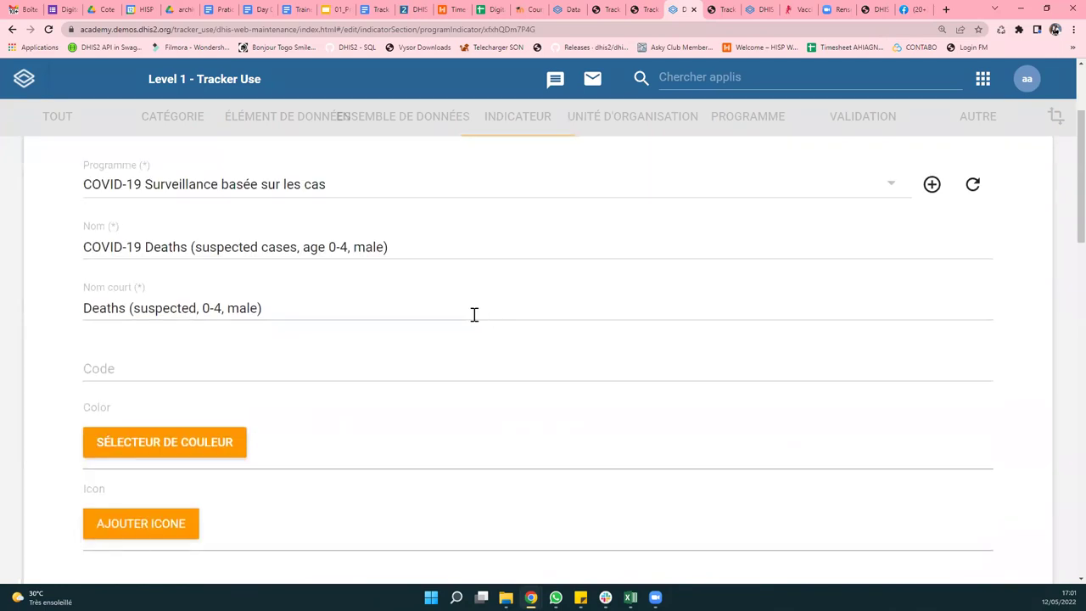
- Examine the filter and expression of the age 0-4 male deaths indicator, and return to its details
scroll(924, 286, up, 3)
click(924, 286)
scroll(330, 343, down, 4)
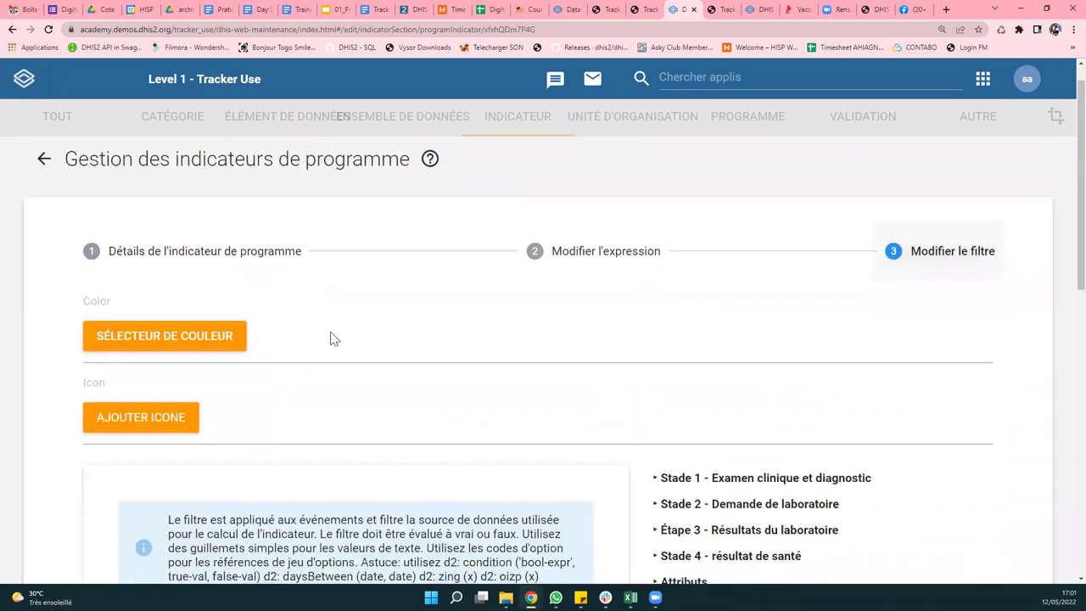
drag(414, 363, 116, 310)
click(367, 369)
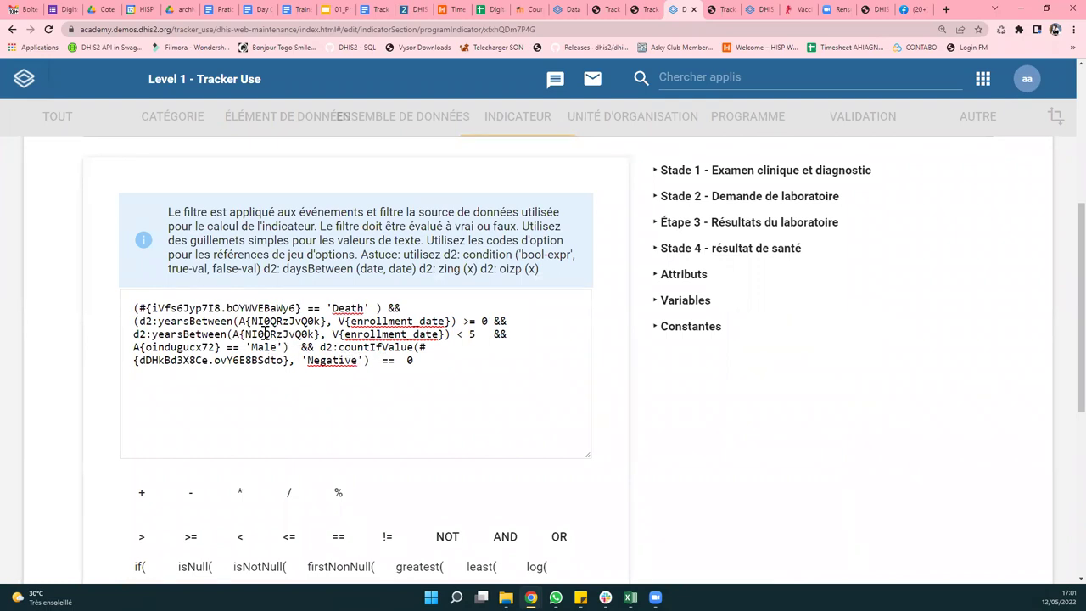
scroll(336, 305, down, 3)
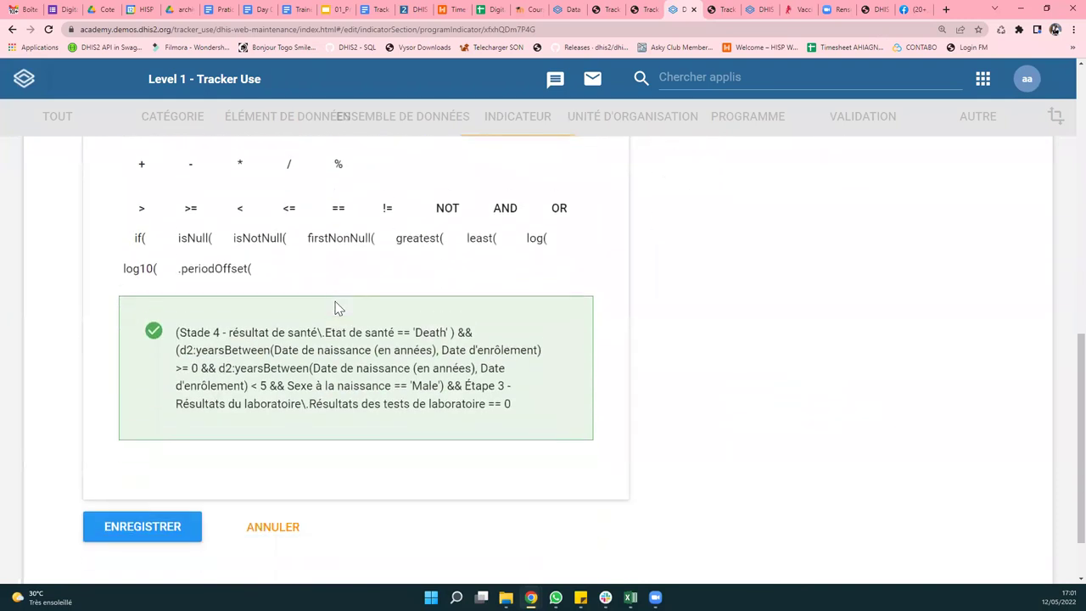
scroll(336, 305, up, 7)
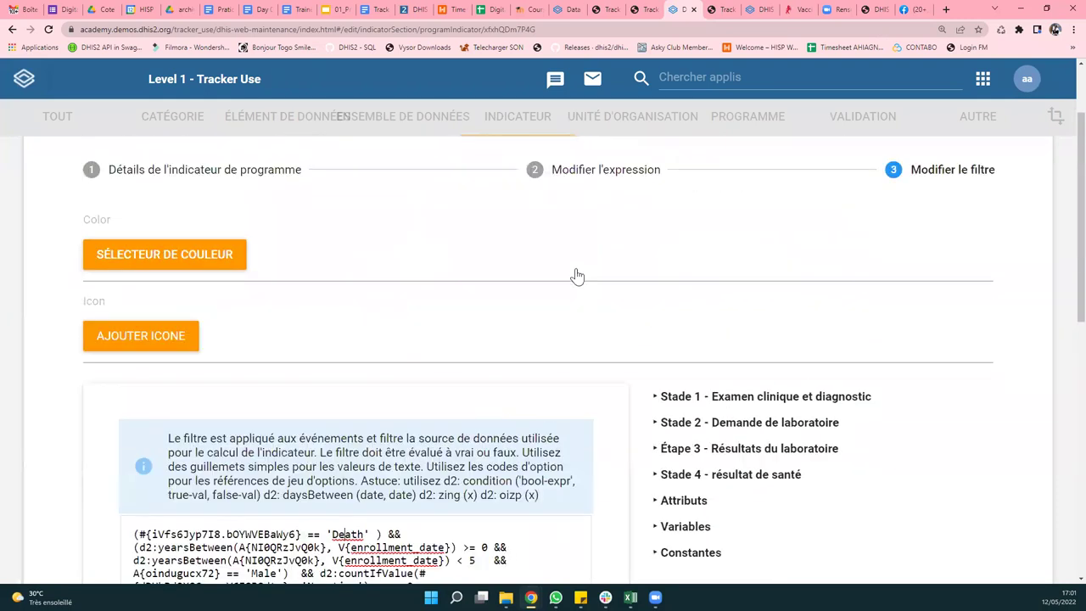
click(568, 235)
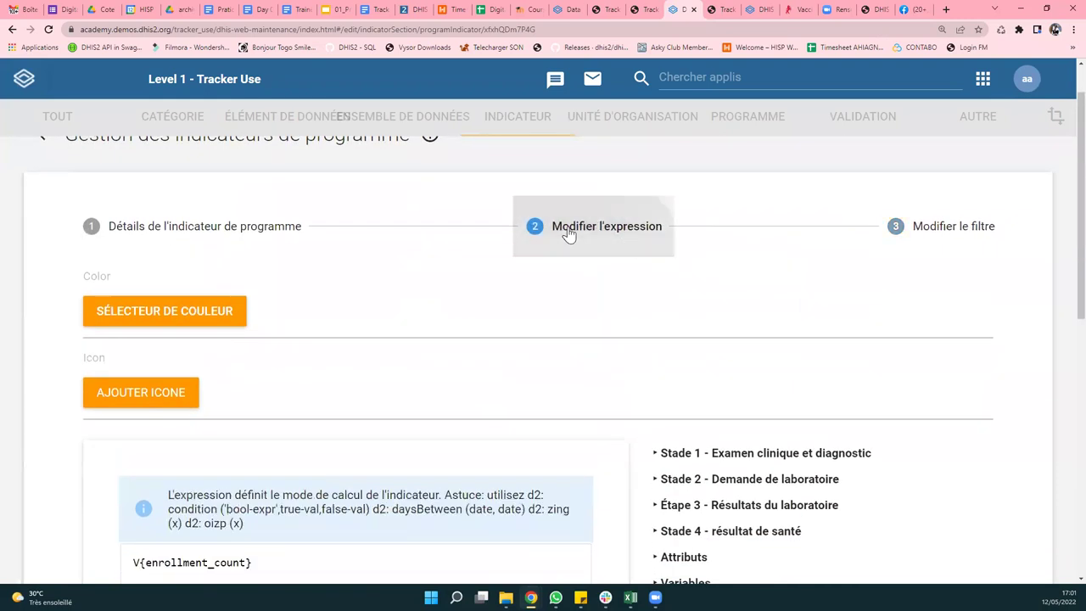
click(259, 246)
- Switch to the Data Visualizer browser tab and view the COVID-19 column chart
click(719, 9)
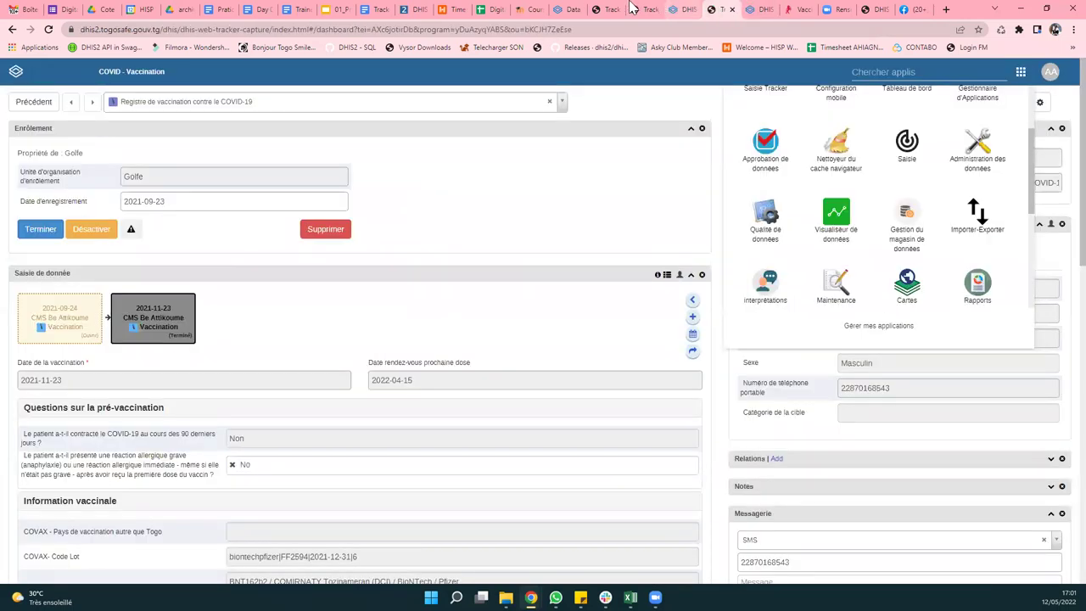
click(675, 9)
click(643, 9)
click(601, 9)
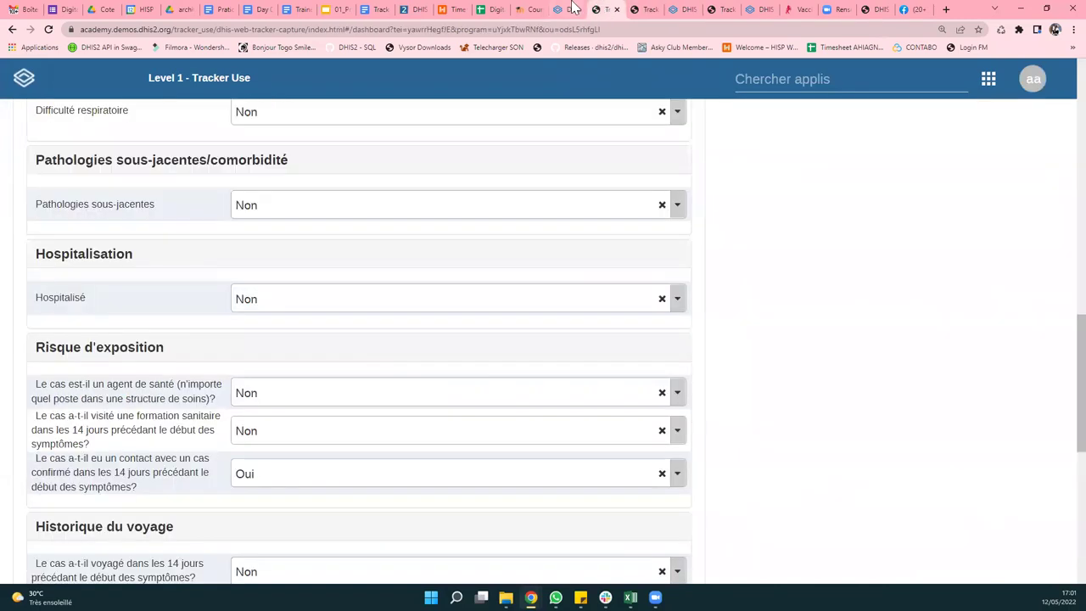
click(571, 9)
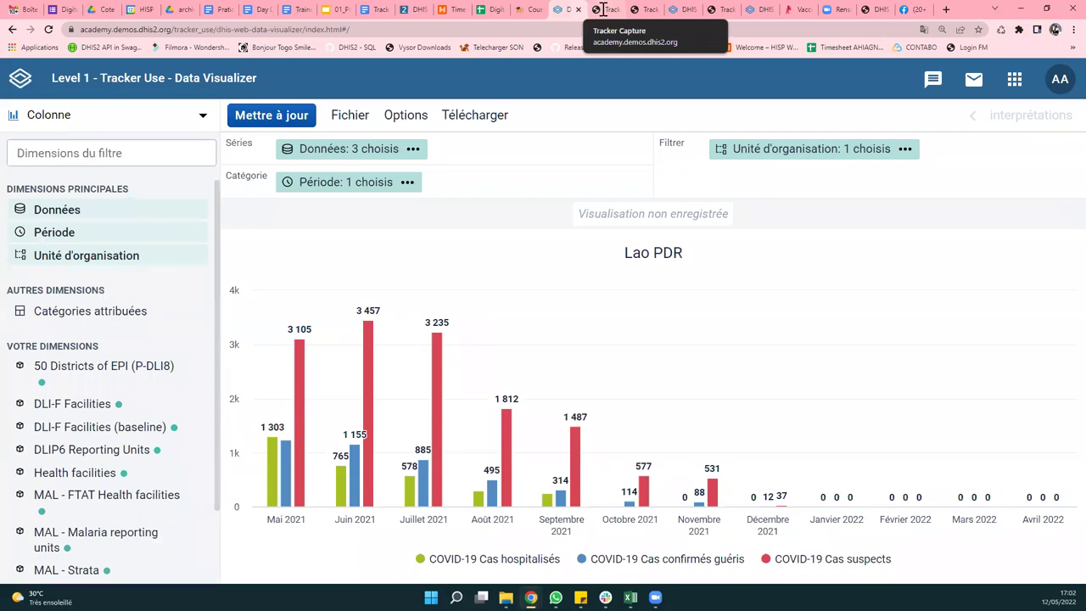
- Return to the Tracker Use Maintenance browser tab where the deaths indicator is open
click(658, 8)
click(681, 8)
click(646, 8)
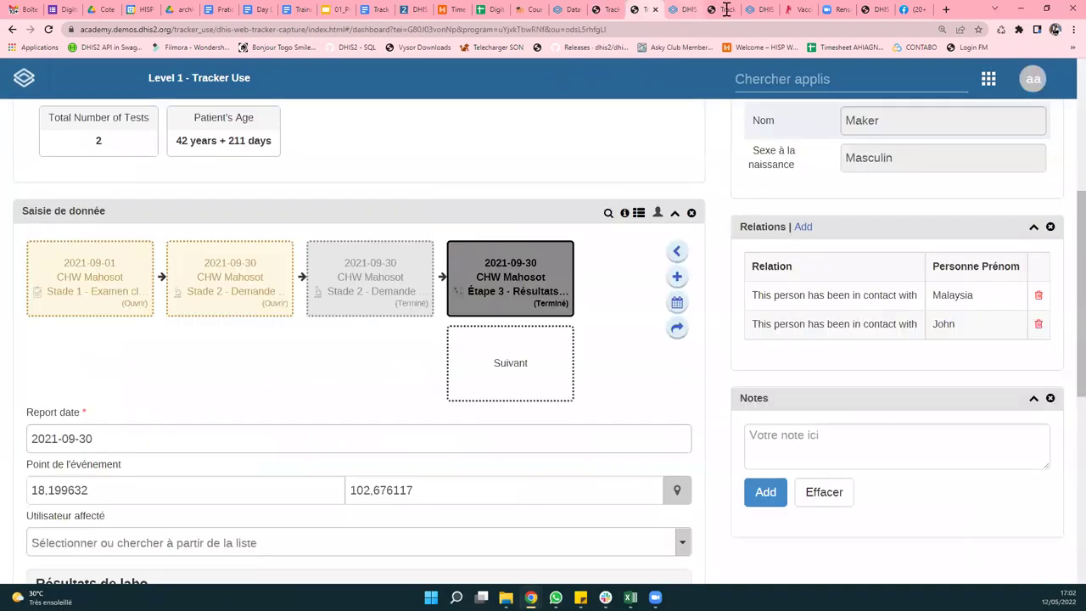
click(726, 9)
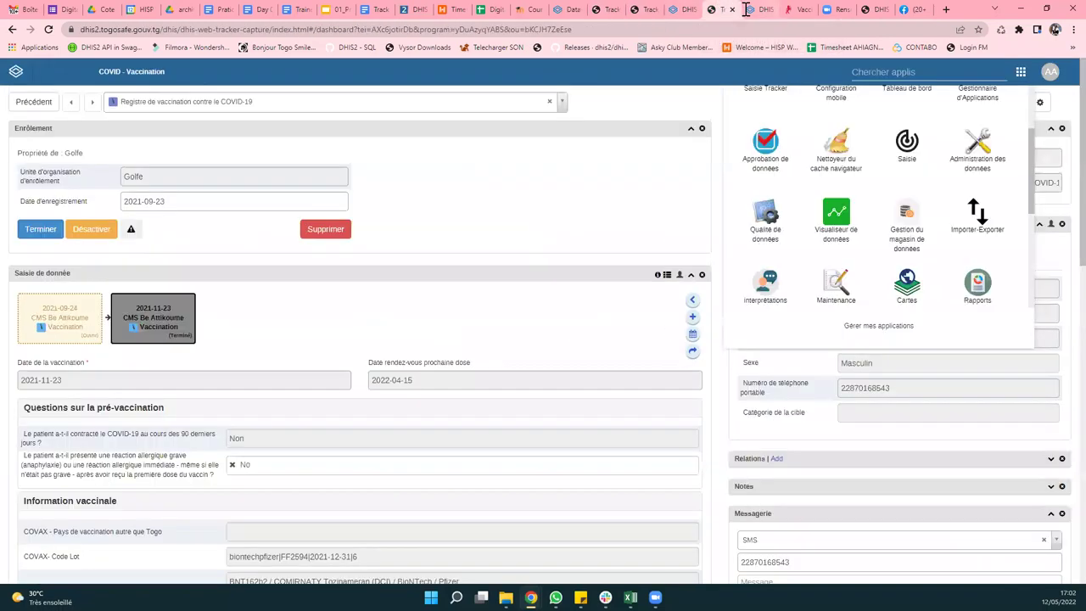
click(748, 8)
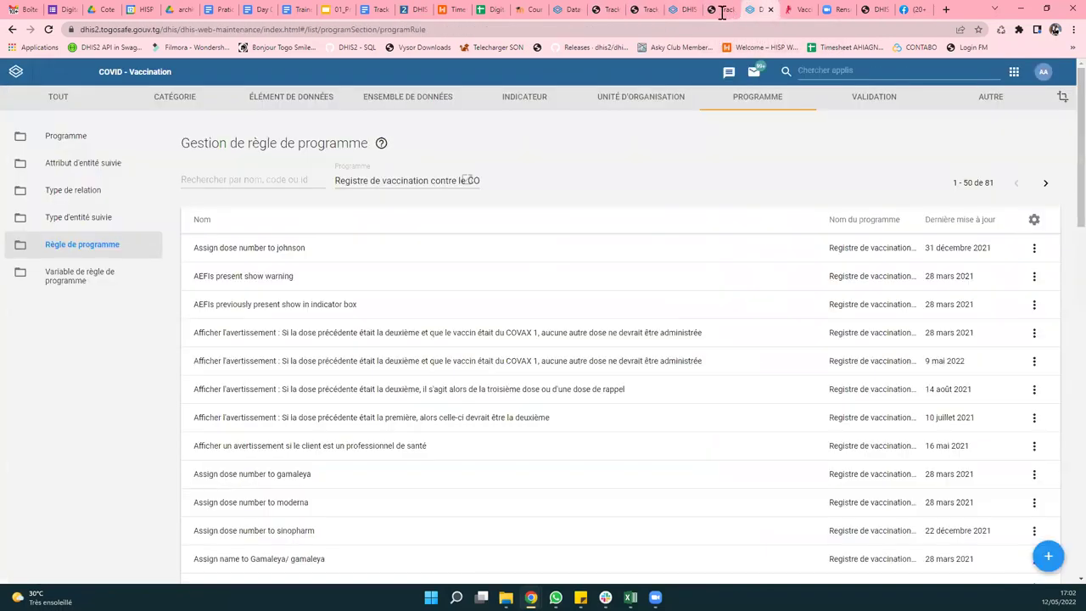
click(644, 9)
click(677, 8)
- Examine the deaths indicator's analytics period limits and Cible de limite choices, and return to the program indicator list
scroll(560, 309, down, 7)
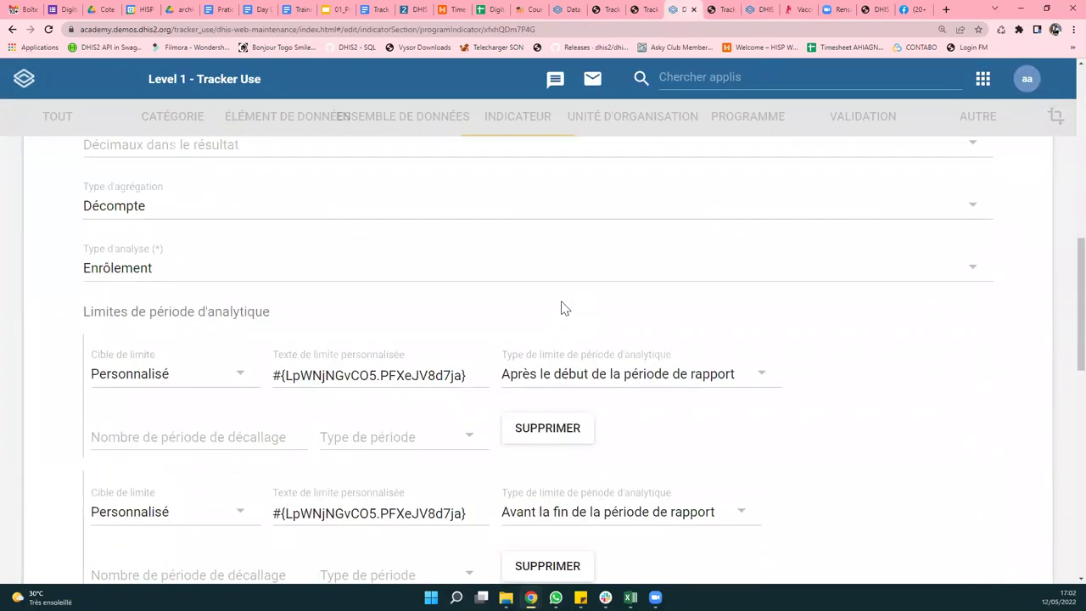
scroll(562, 307, down, 3)
scroll(562, 309, up, 2)
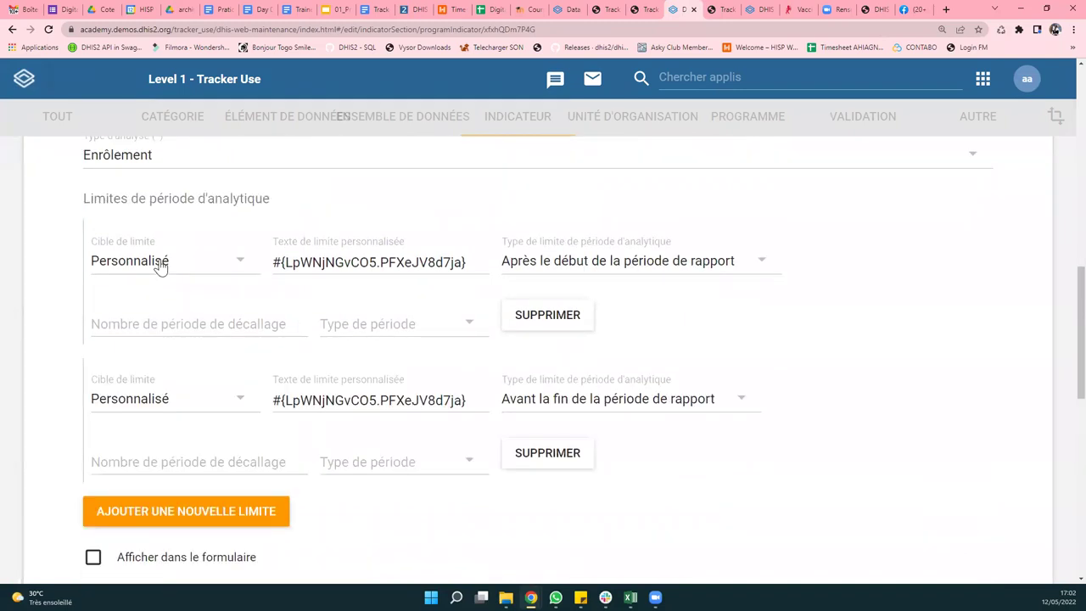
click(160, 265)
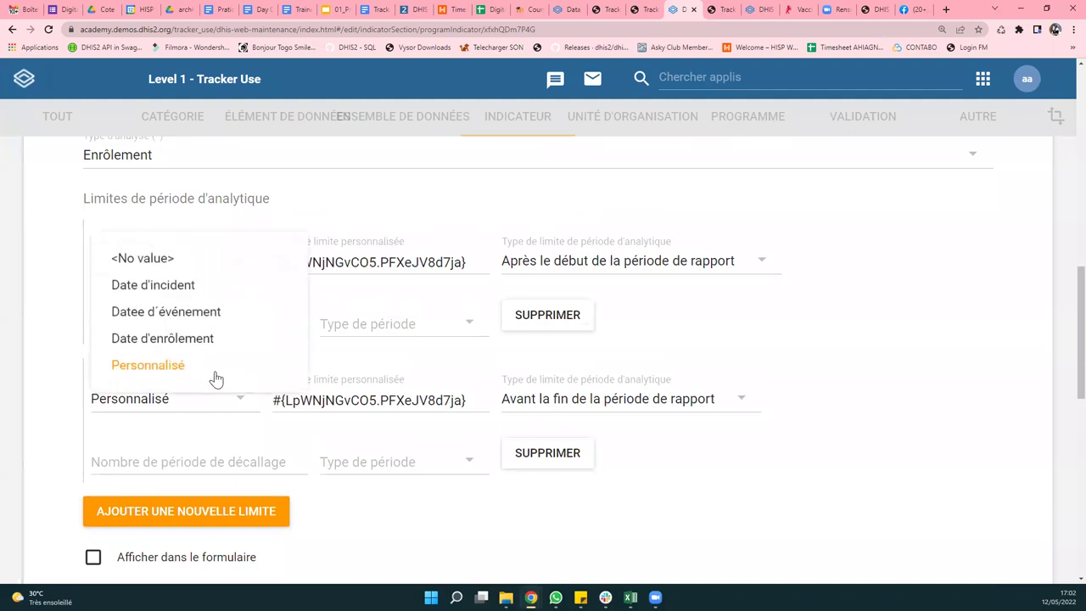
click(526, 543)
scroll(196, 386, down, 3)
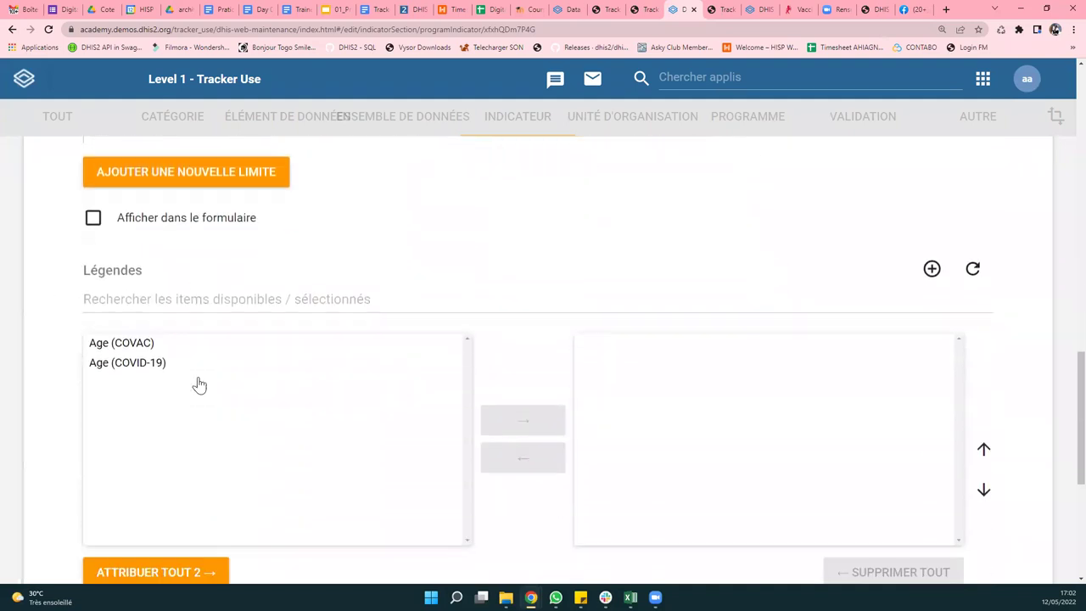
scroll(208, 376, up, 15)
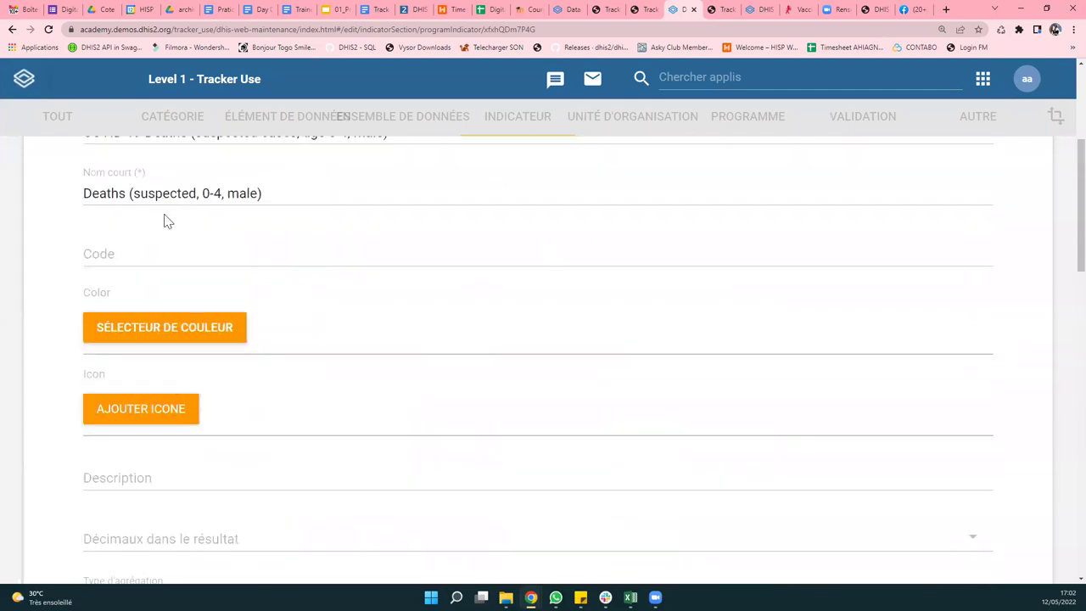
click(49, 193)
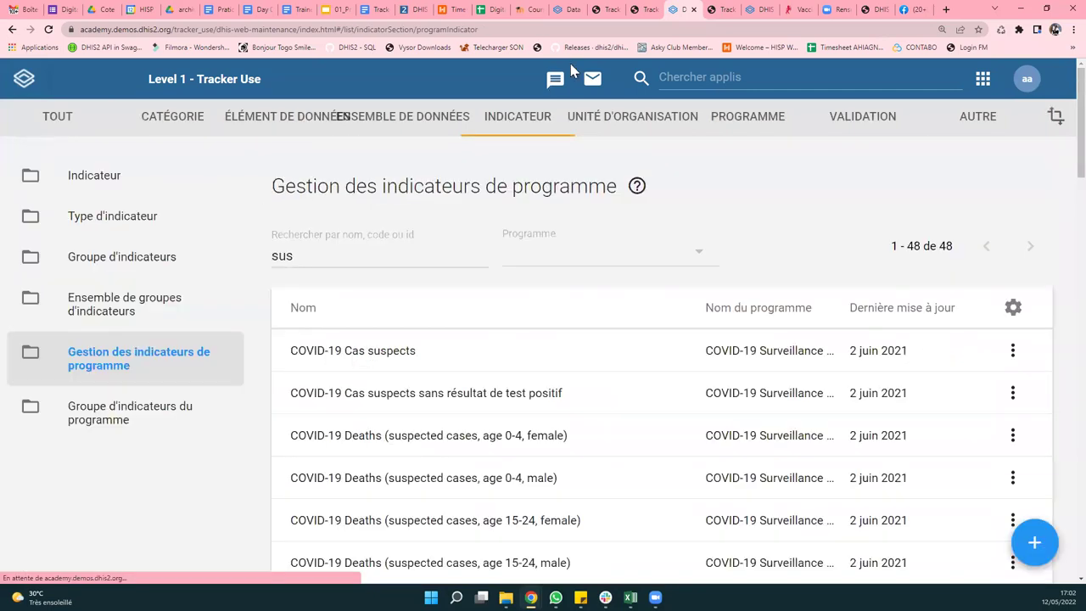
- View the Data Visualizer chart, switch to the Tracker Capture tab and open the Pivot Tables app in it
click(575, 8)
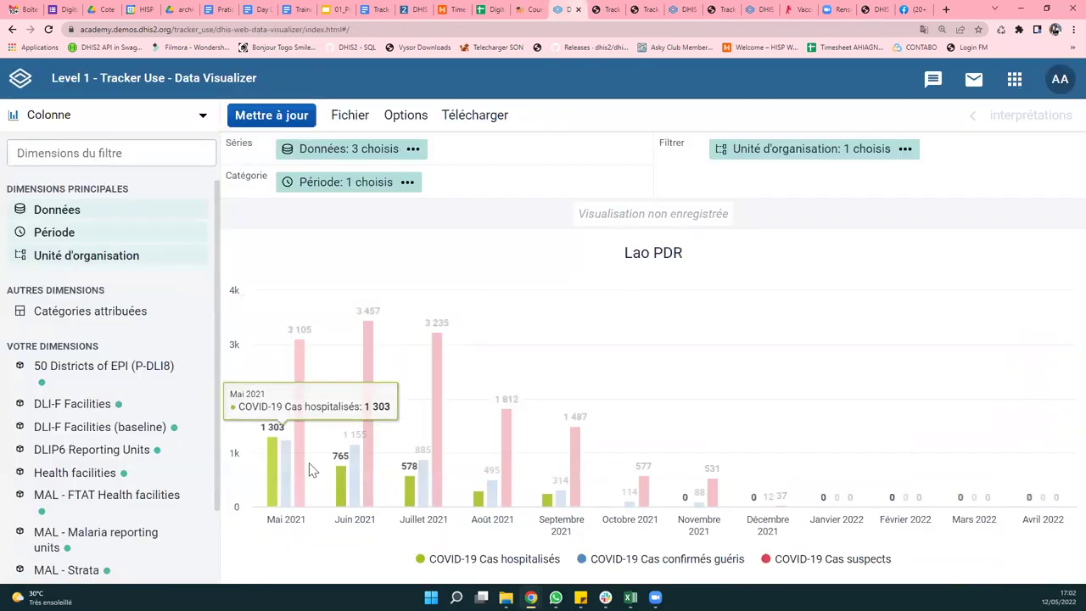
click(624, 9)
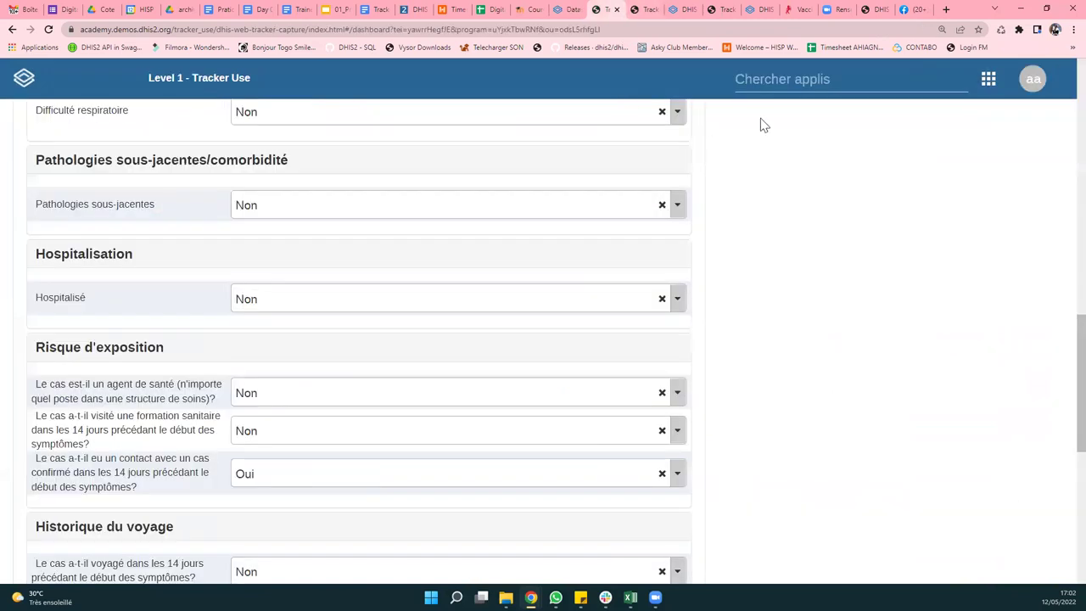
click(838, 76)
click(618, 201)
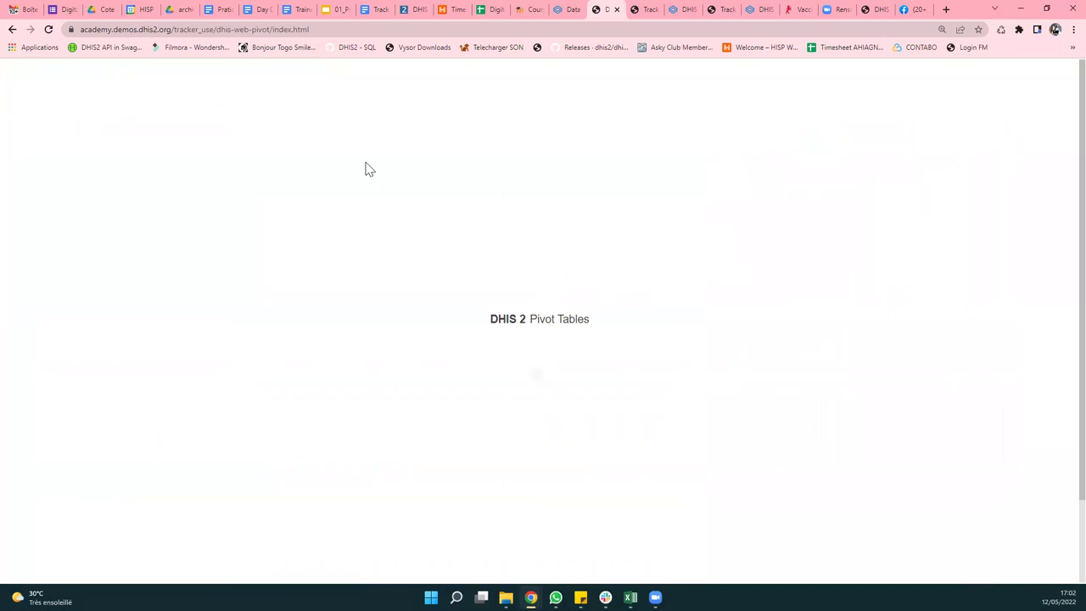
- Set the pivot table's data type to Indicateurs de programme and the program to COVID-19 Surveillance basée sur les cas
click(68, 127)
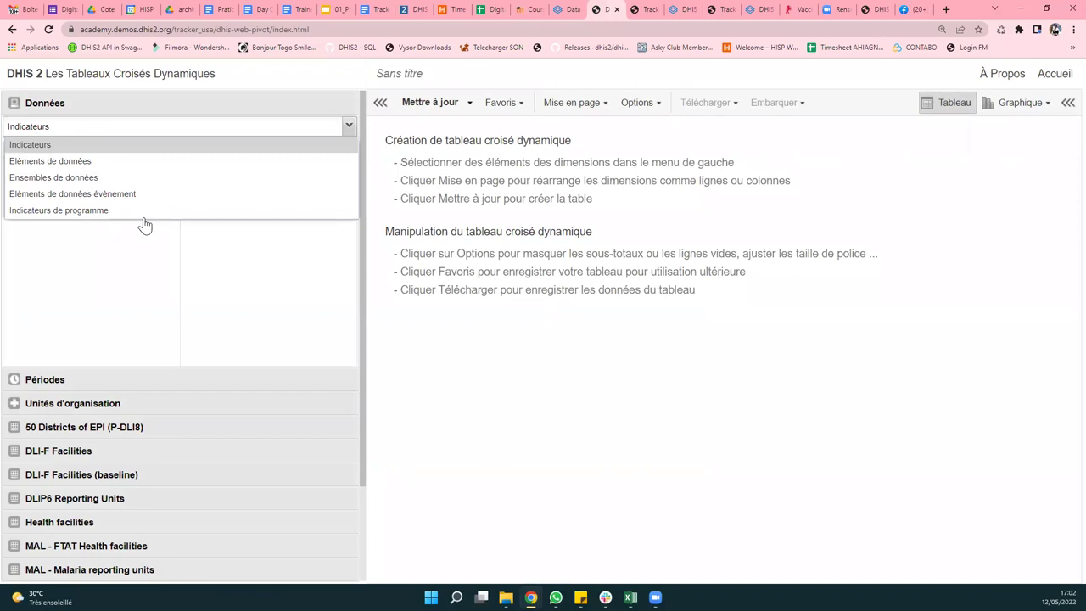
key(ctrl+plus)
key(ctrl+plus)
key(ctrl+plus)
key(ctrl+plus)
key(ctrl+plus)
key(ctrl+plus)
click(145, 461)
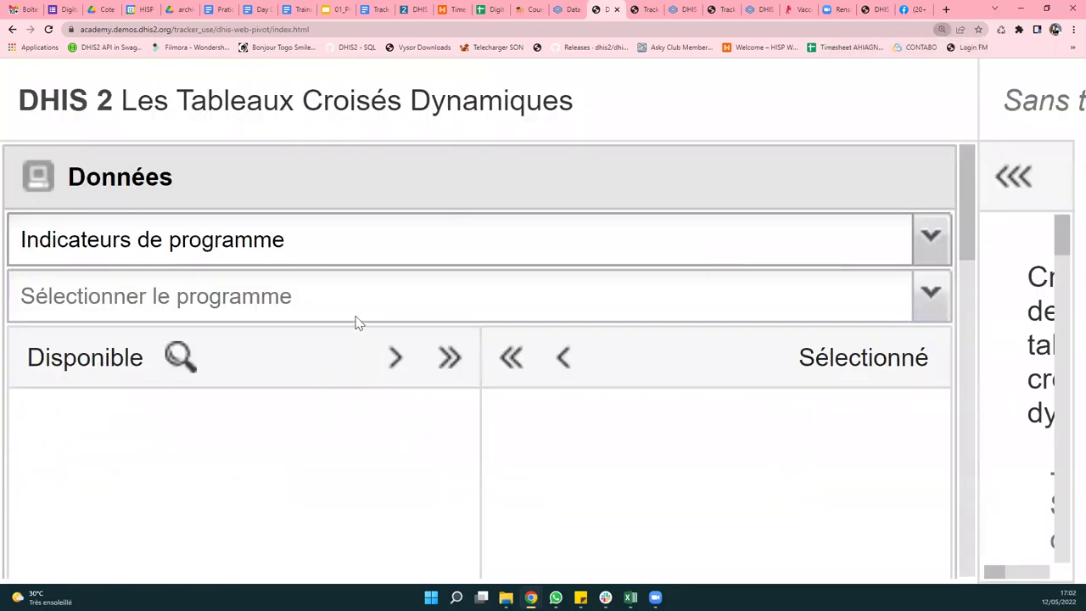
click(356, 320)
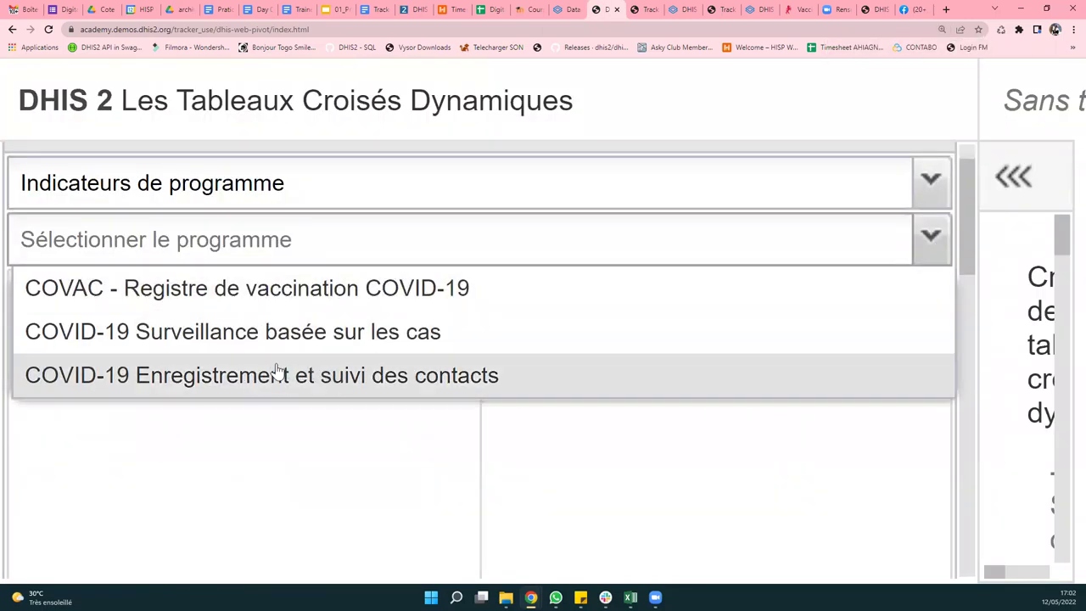
click(274, 343)
- Add the indicators Cas confirmés COVID-19 (5-14 ans, féminin) - par enrôlement and Cas confirmés COVID-19 (5-14 ans, masculin) to the selection
scroll(495, 205, down, 1)
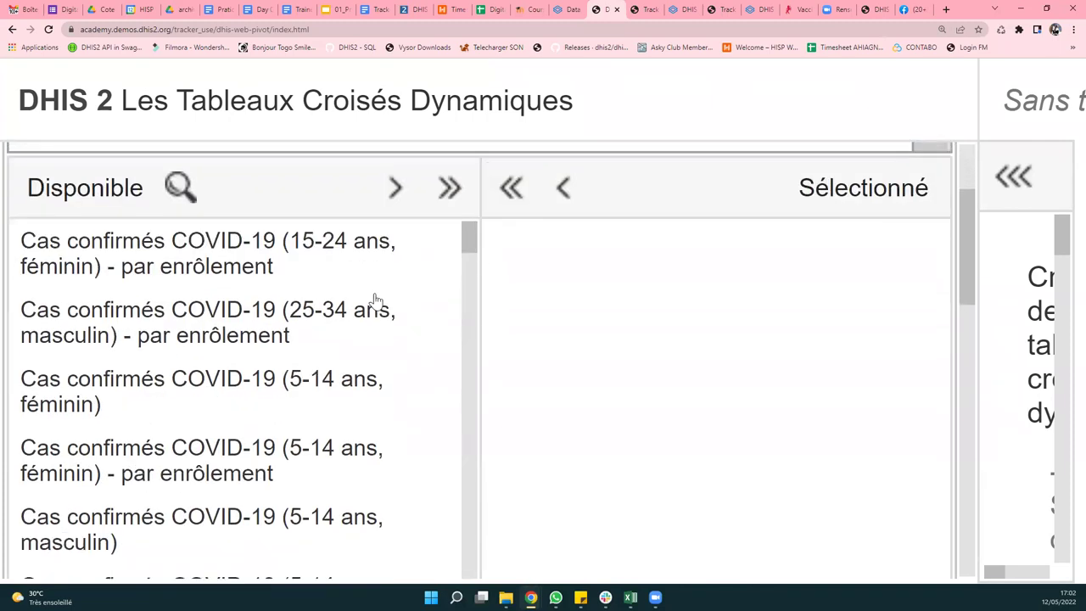
scroll(223, 339, down, 1)
scroll(225, 350, down, 1)
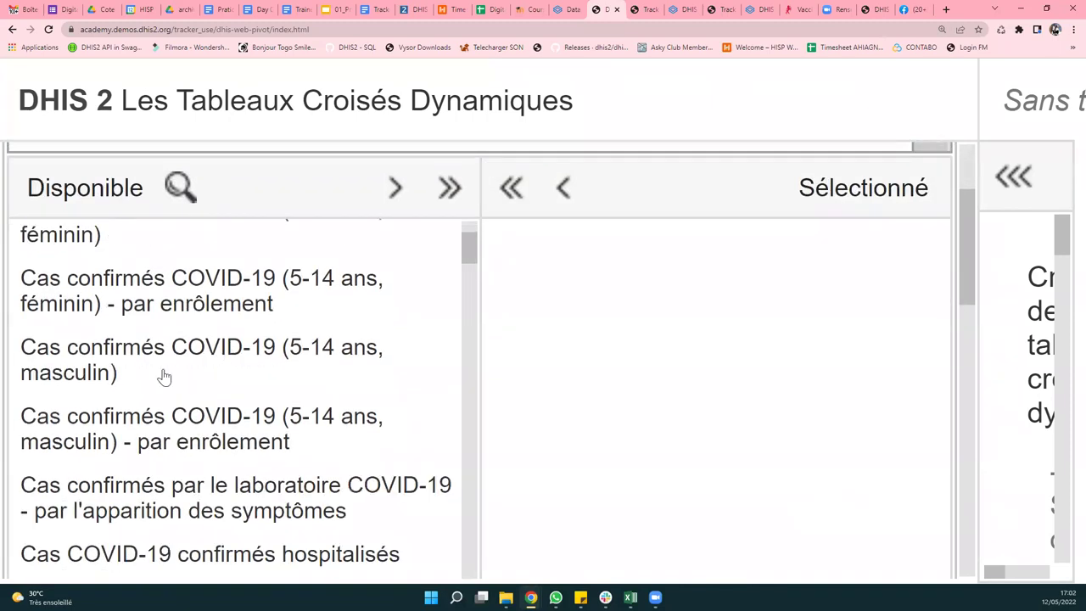
double_click(197, 303)
double_click(169, 293)
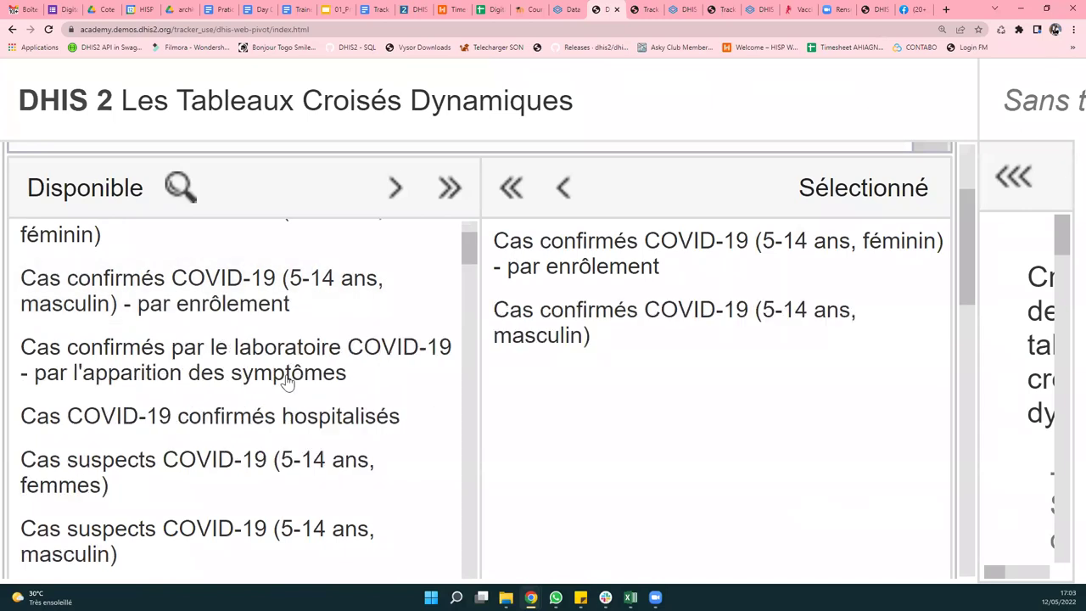
- Add Cas confirmés COVID-19 (25-34 ans, masculin) - par enrôlement and Cas testés en laboratoire COVID-19 to the selected indicators
scroll(287, 381, up, 1)
scroll(254, 379, up, 1)
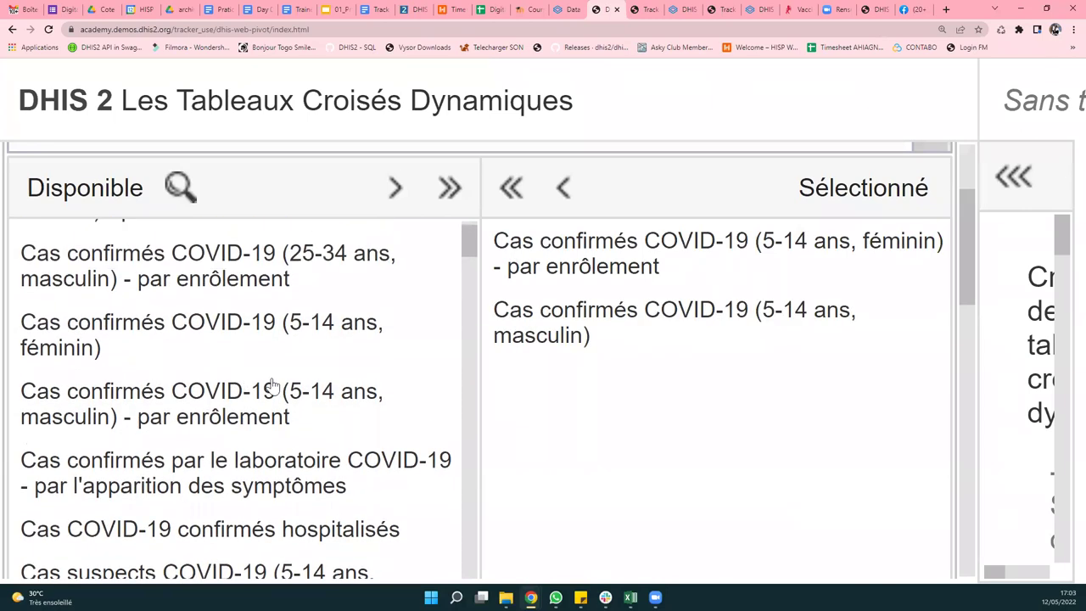
scroll(280, 384, up, 1)
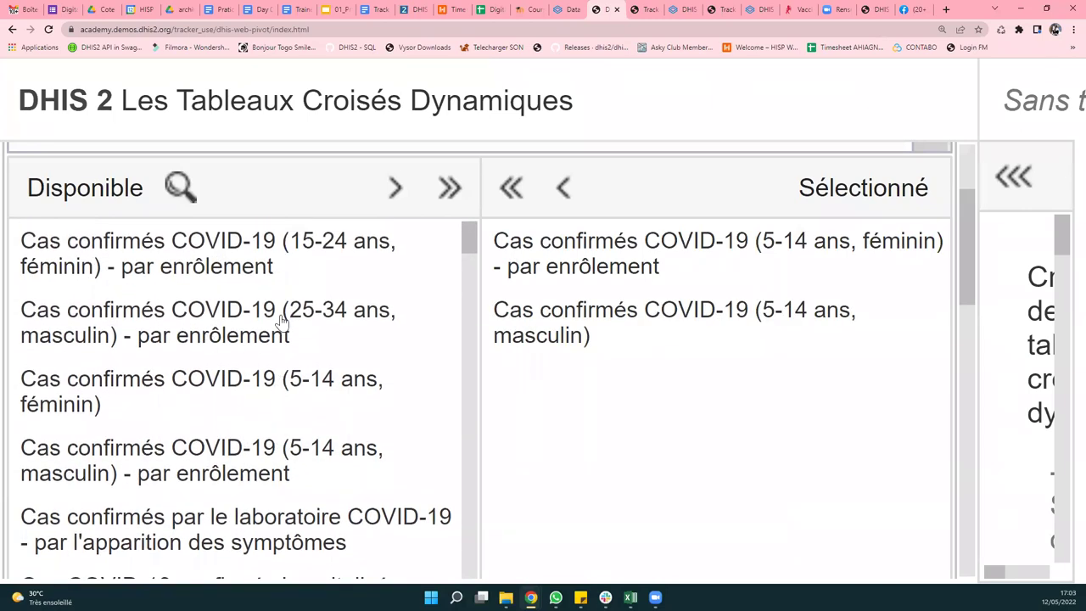
double_click(228, 320)
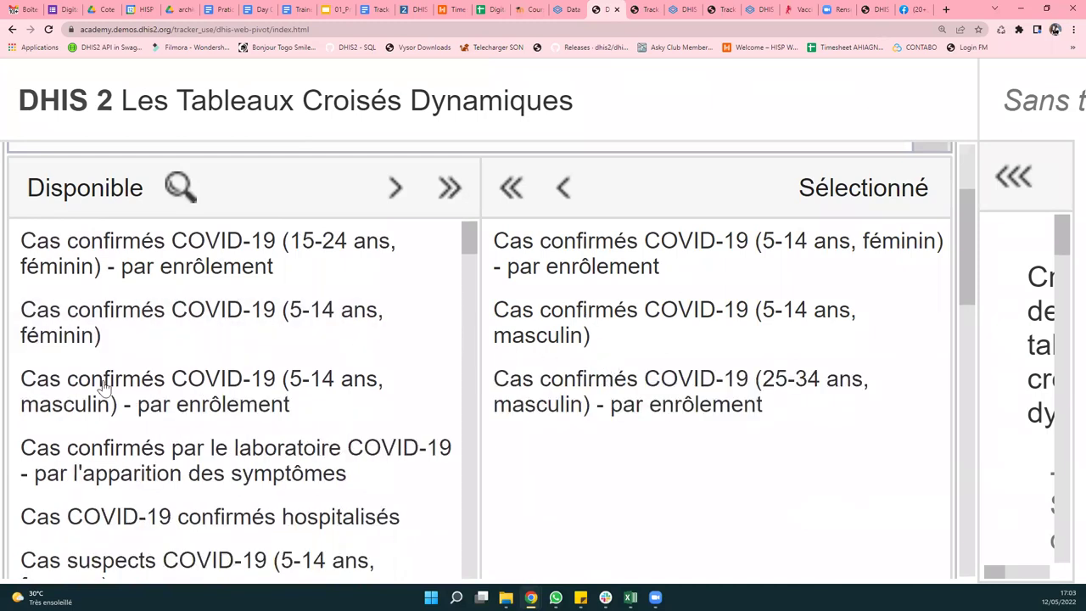
scroll(102, 386, down, 5)
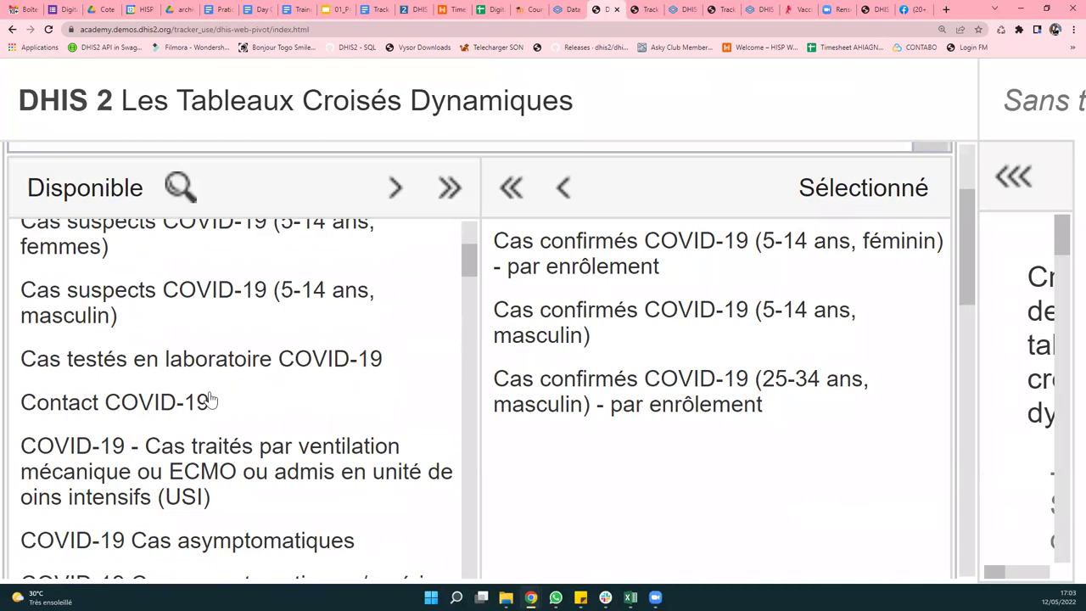
double_click(237, 366)
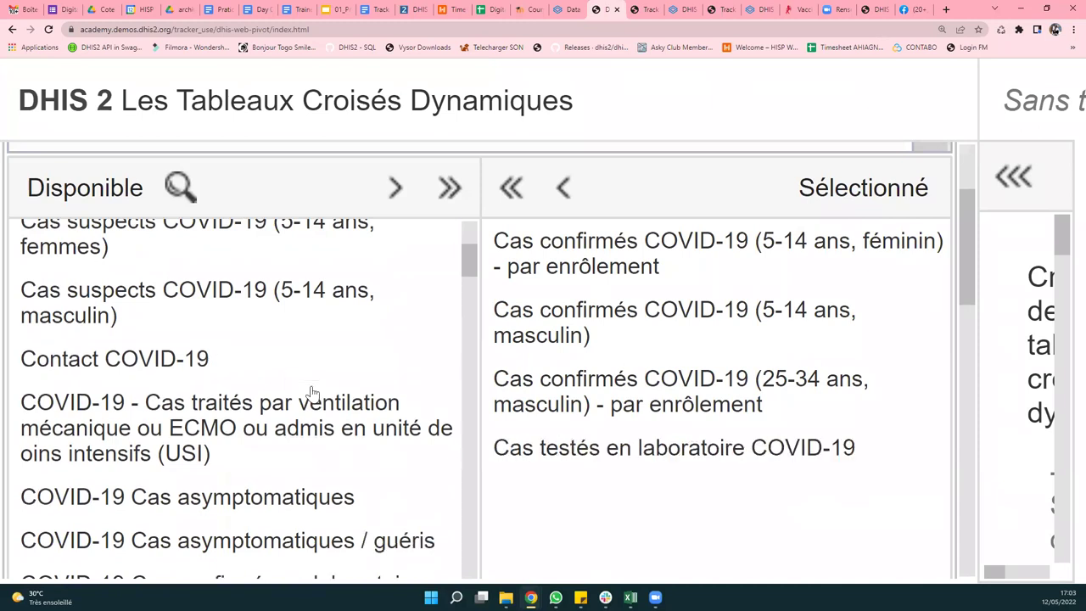
- Clear the 12 derniers mois period and select the Annuel period 2021 instead
key(ctrl+minus)
key(ctrl+minus)
key(ctrl+minus)
key(ctrl+minus)
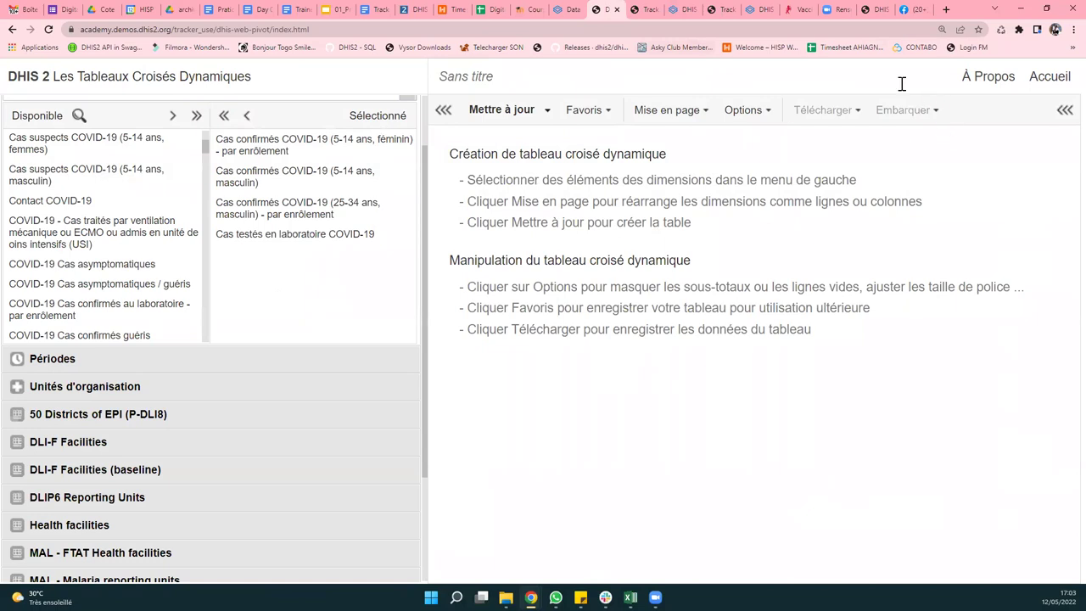
key(ctrl+Tab)
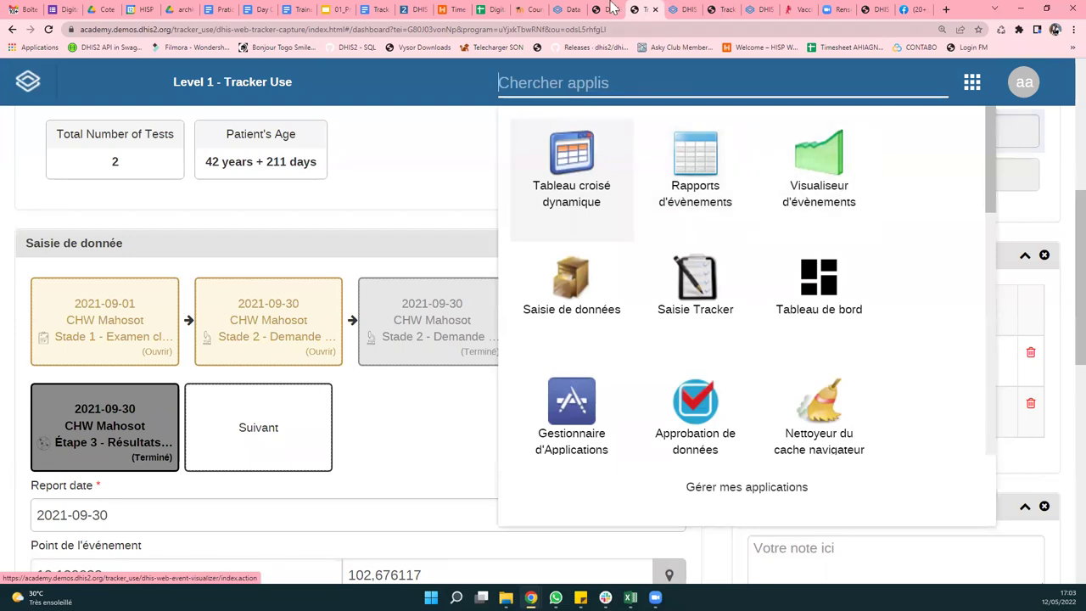
key(ctrl+Page_Up)
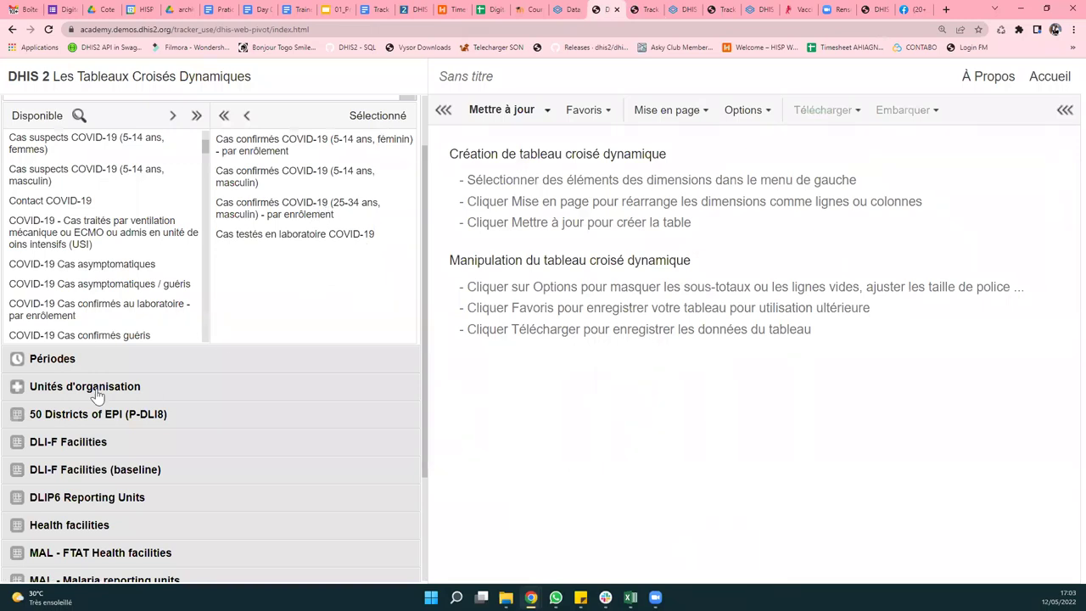
click(64, 363)
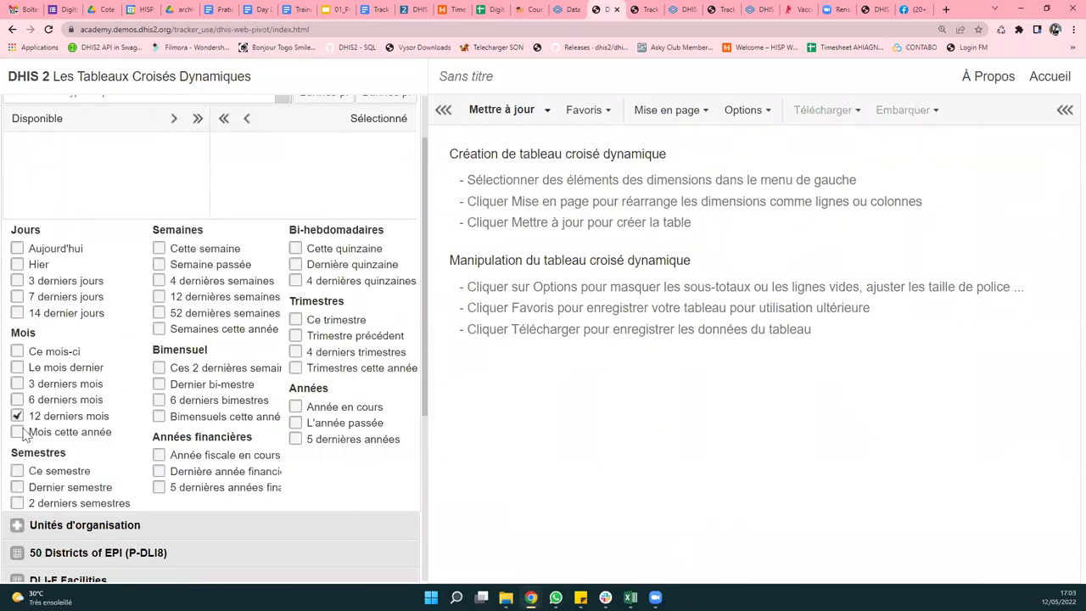
scroll(164, 257, up, 2)
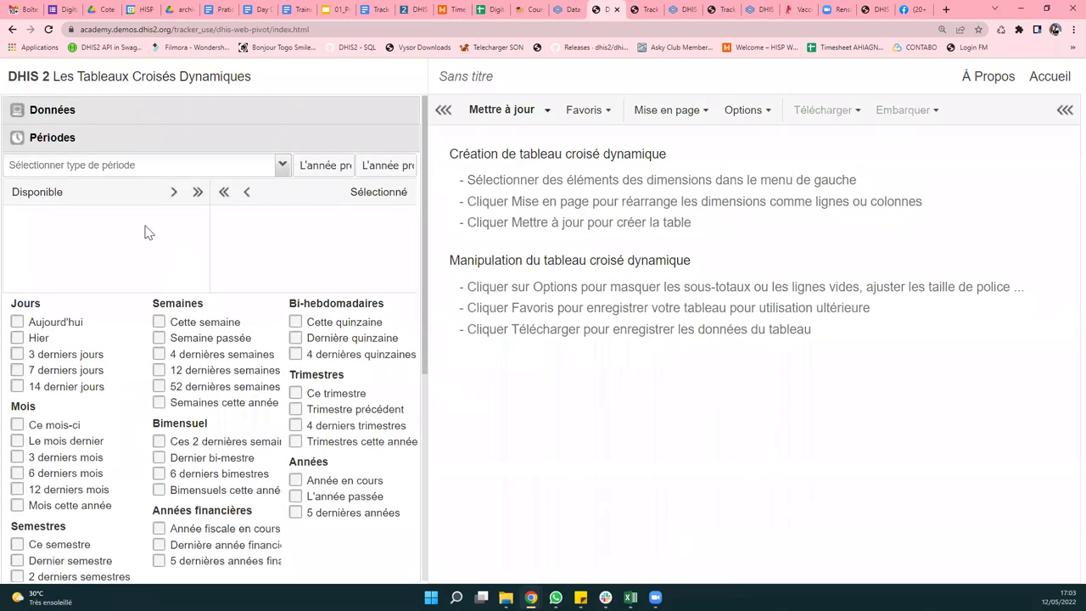
click(105, 166)
click(83, 431)
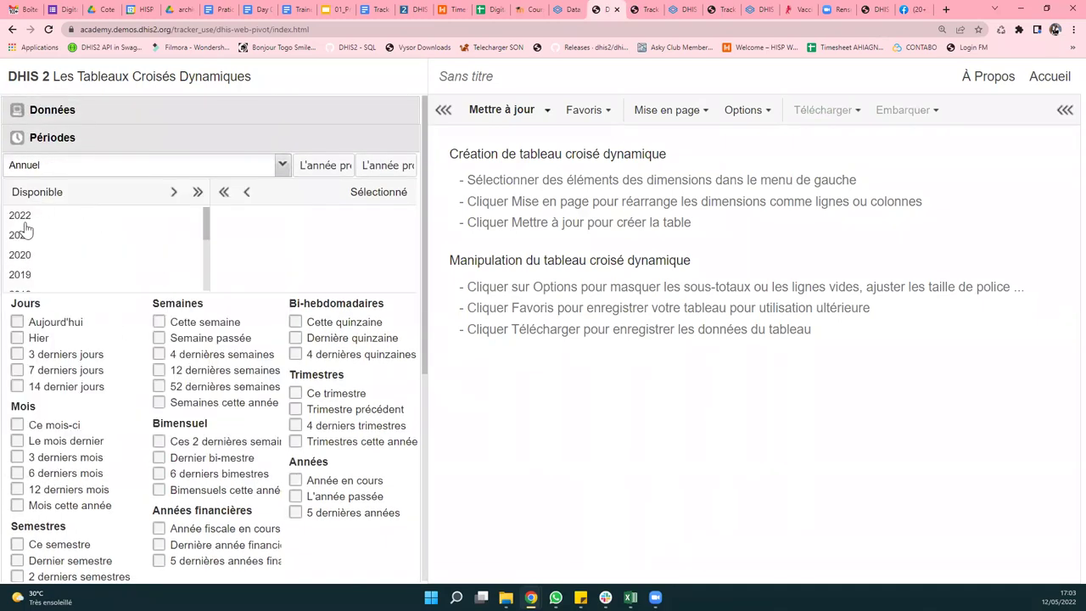
double_click(19, 236)
- Open the organisation units with Lao PDR selected, generate the pivot table and collapse the dimension panel
scroll(296, 408, down, 4)
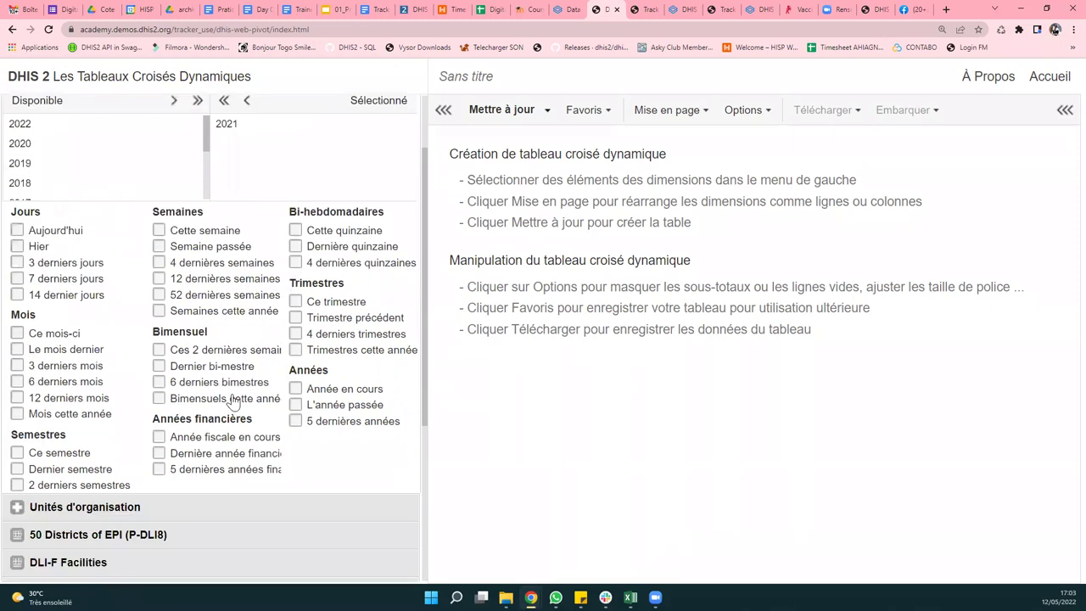
click(128, 315)
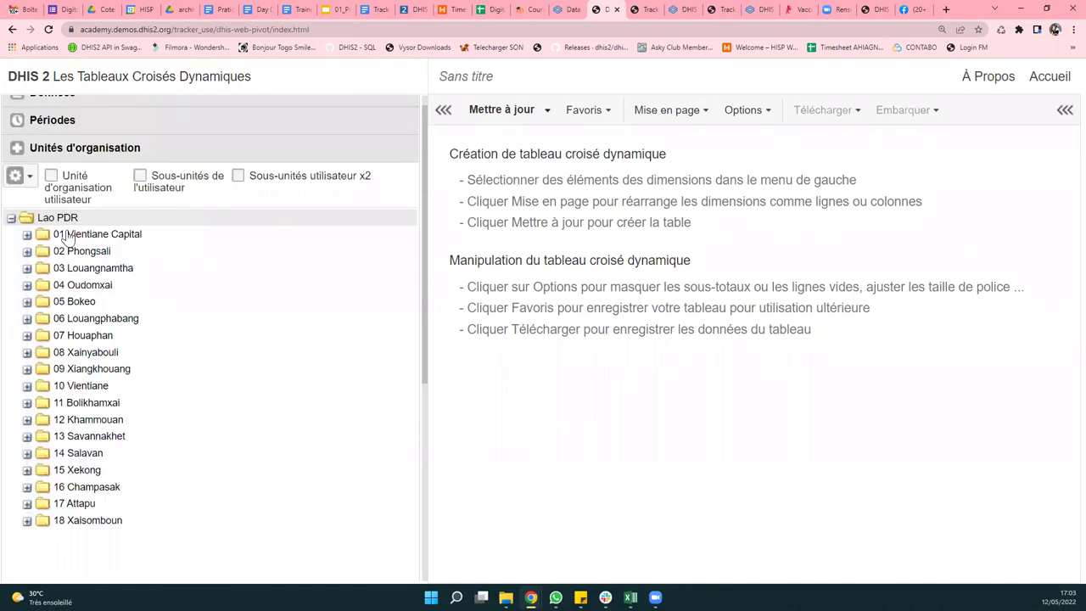
click(512, 115)
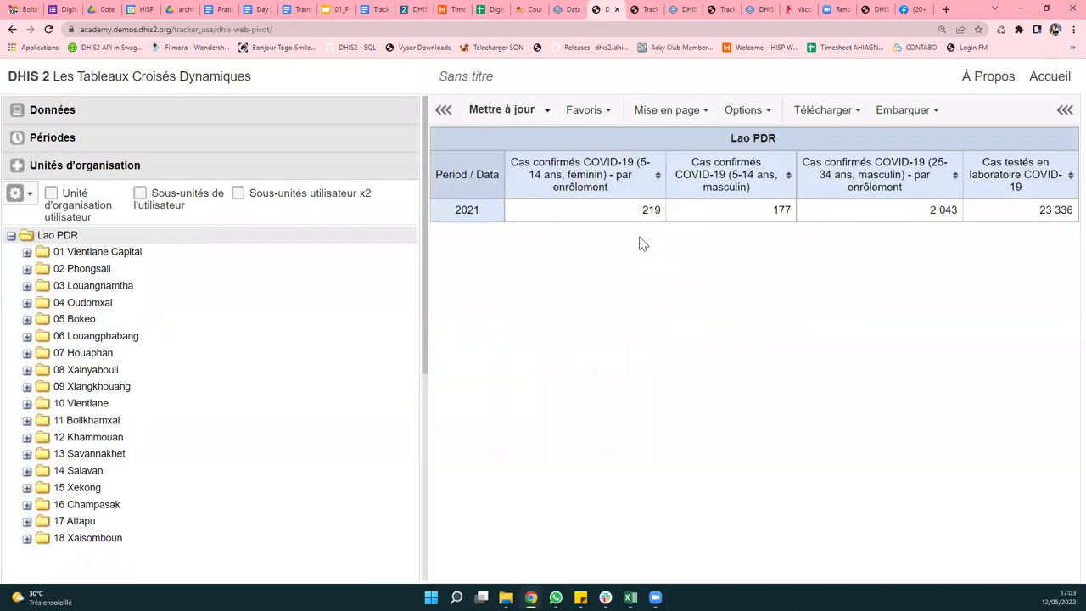
click(443, 109)
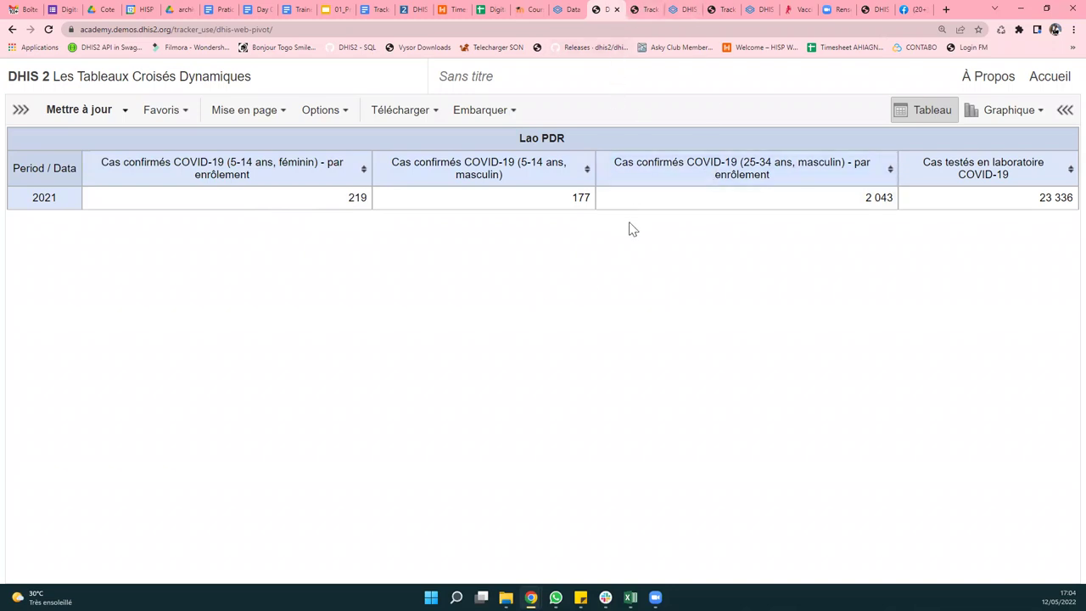
- Switch to the Tracker Capture browser tab and open the Visualiseur d'évènements app in it
click(692, 9)
click(646, 9)
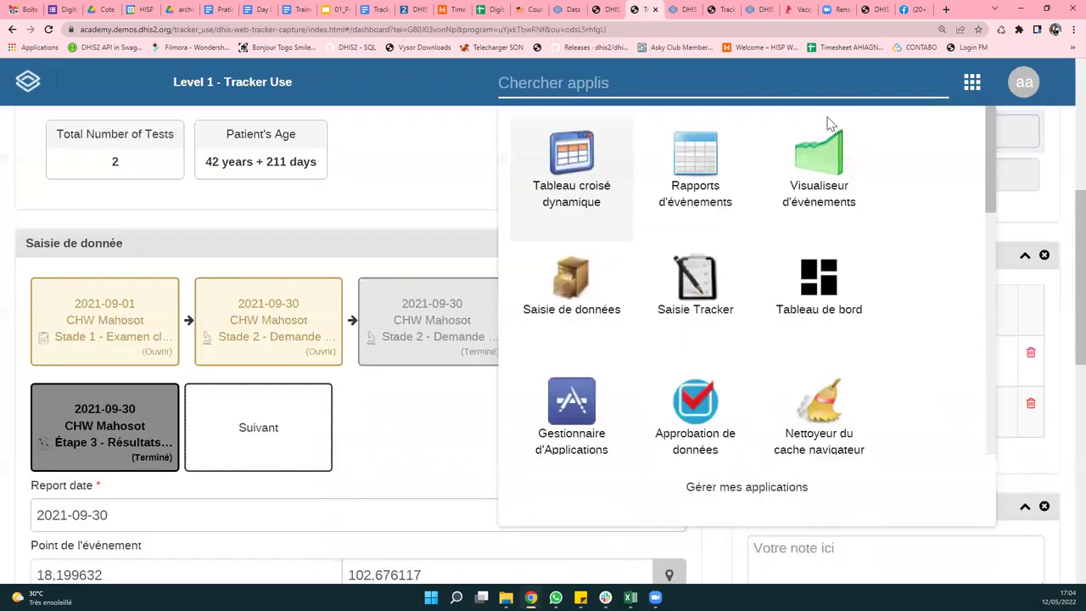
scroll(810, 151, down, 1)
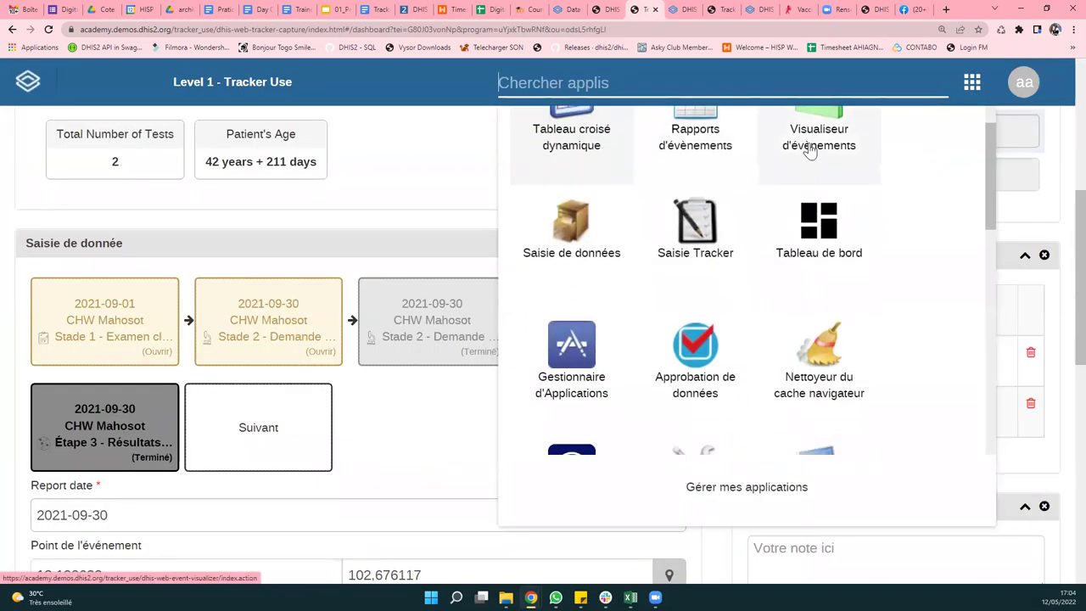
mouse_move(408, 307)
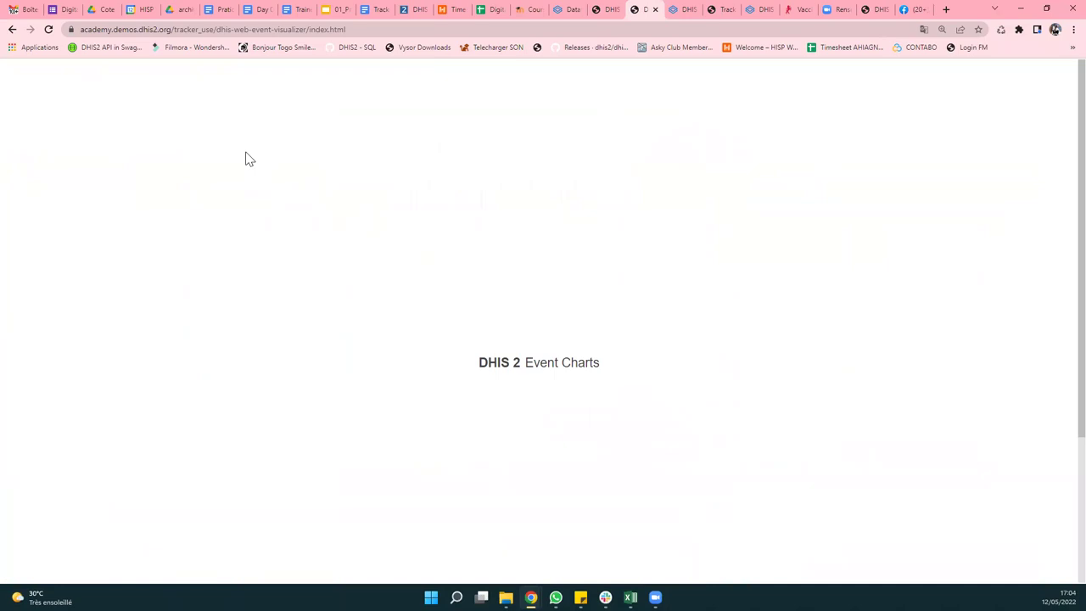
- Choose the program COVID-19 Surveillance basée sur les cas and the stage Stade 1 - Examen clinique et diagnostic
click(128, 202)
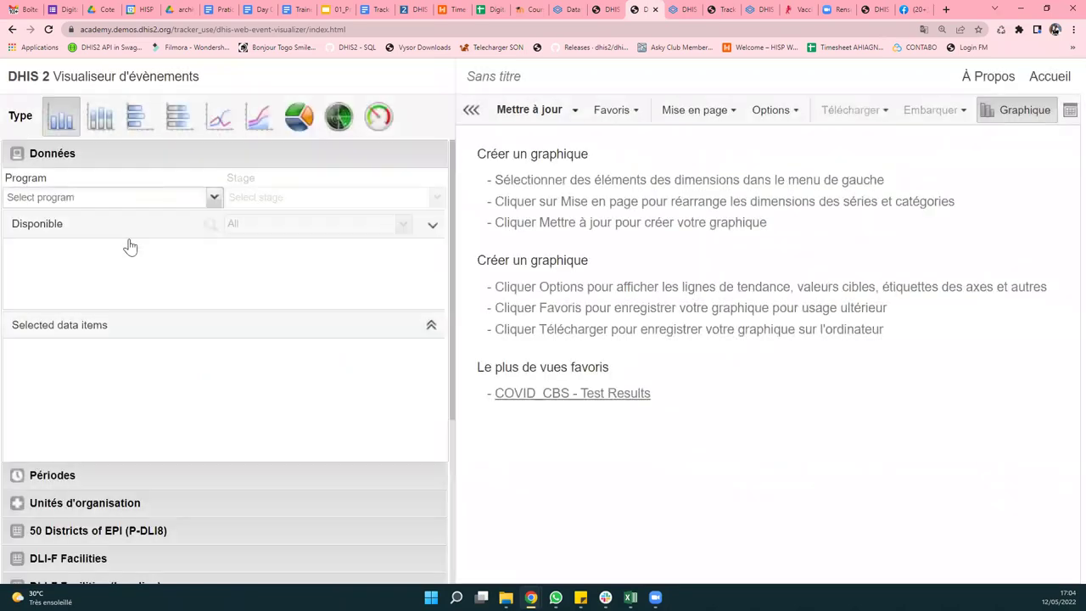
click(114, 244)
click(267, 200)
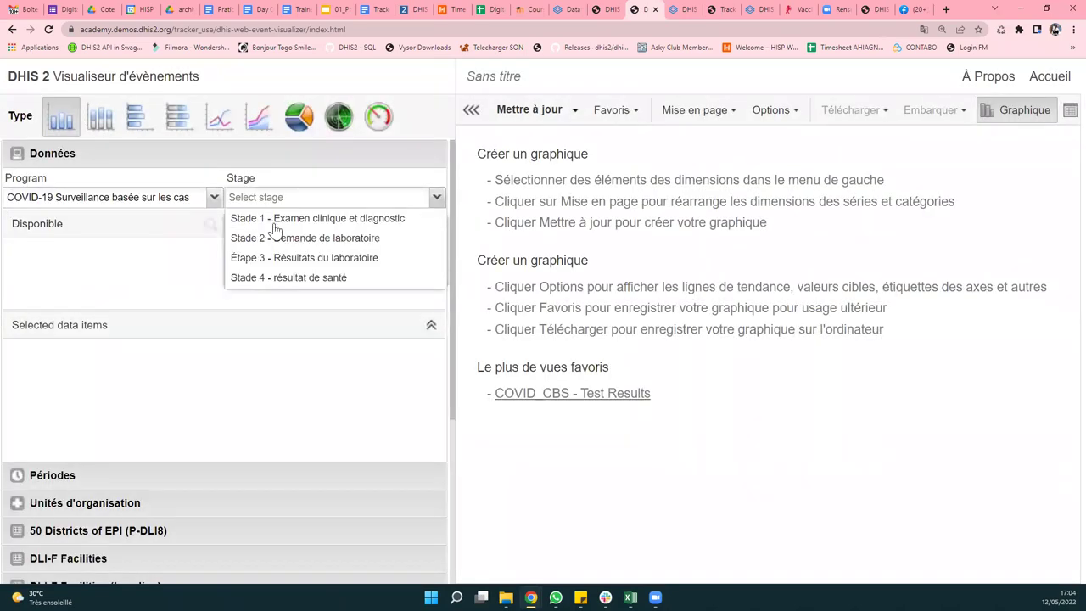
click(314, 219)
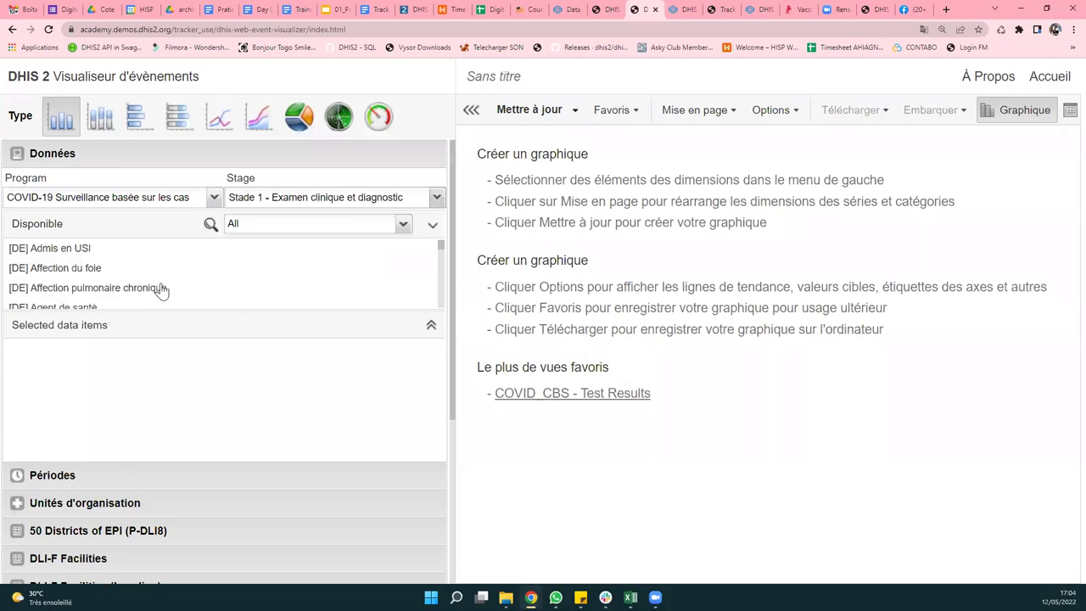
- Add the data elements Affection du foie and Agent de santé, and view the answer options of Affection du foie
click(80, 268)
click(79, 289)
click(127, 373)
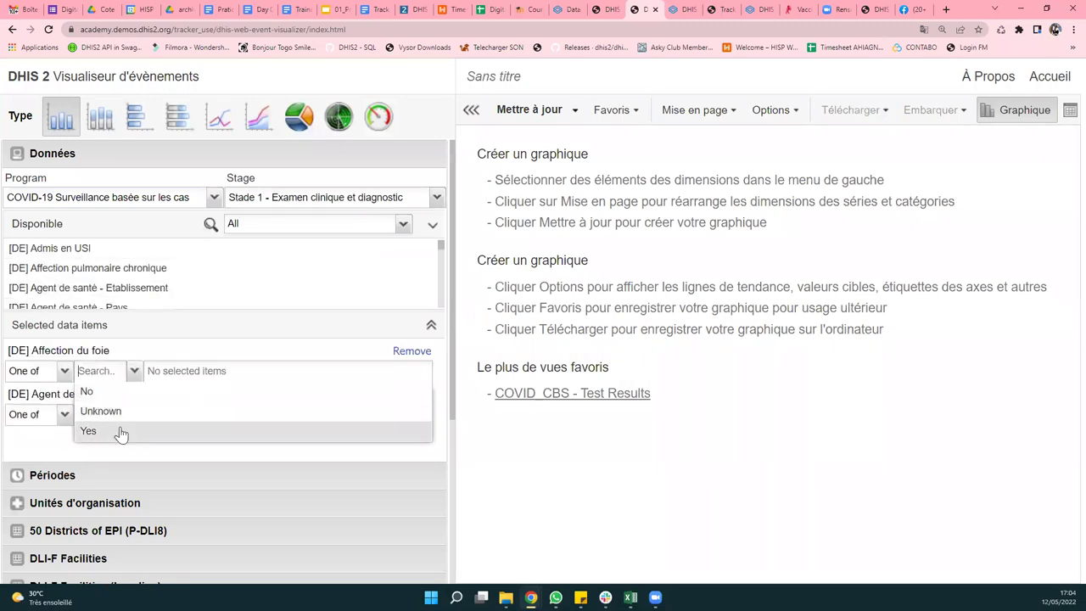
click(146, 455)
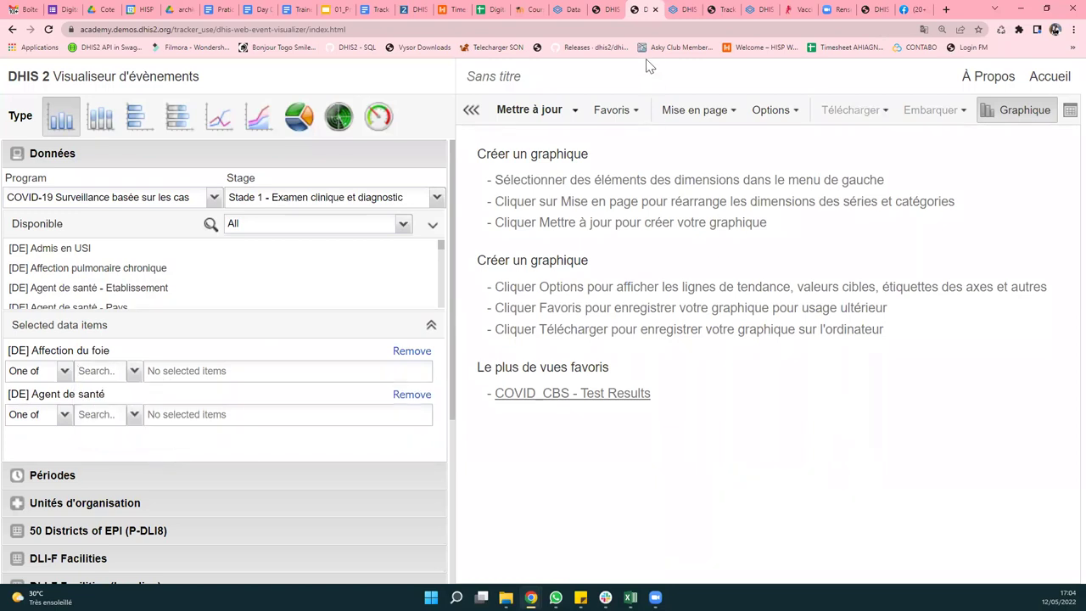
- Switch to the pivot table browser tab and examine the 2021 COVID-19 indicator table for Lao PDR at a larger zoom
click(615, 9)
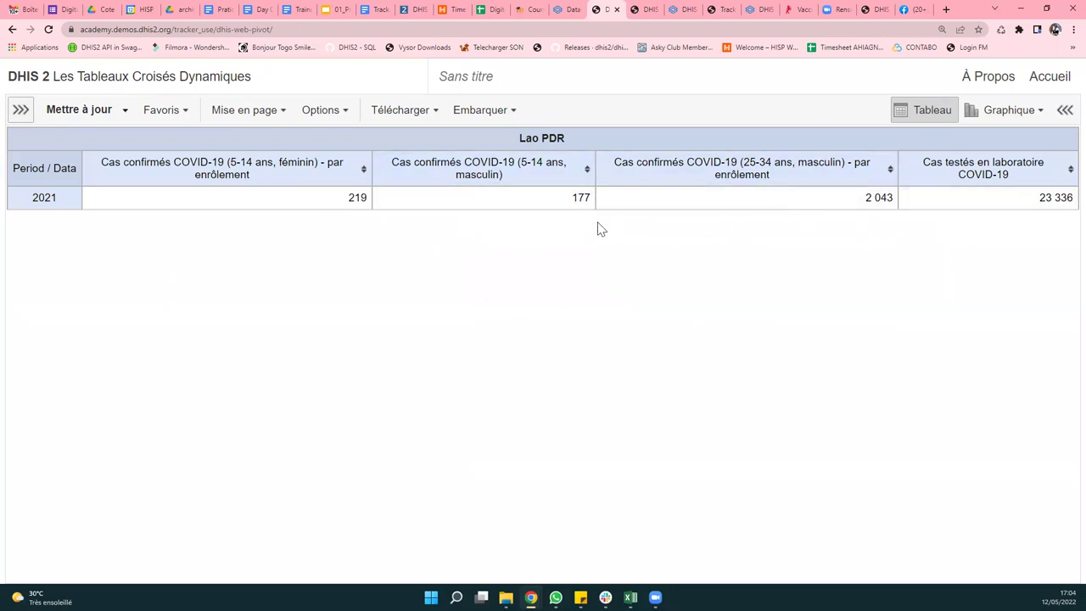
key(ctrl+minus)
key(ctrl+plus)
key(ctrl+plus)
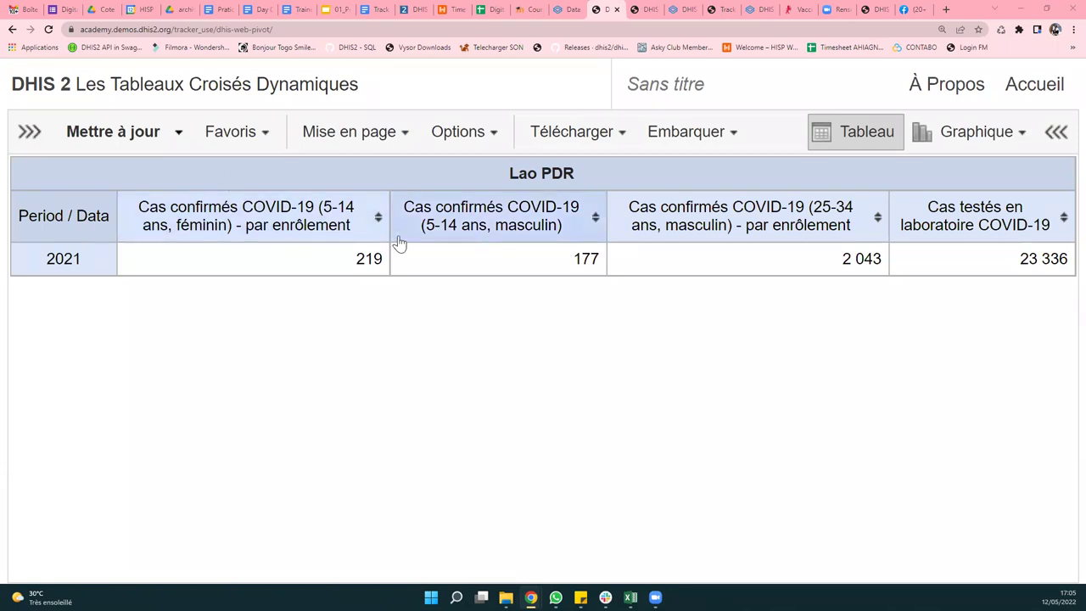
- Return to the Visualiseur d'évènements browser tab and look through the available data elements and program attributes of Stade 1
click(646, 9)
scroll(153, 382, down, 2)
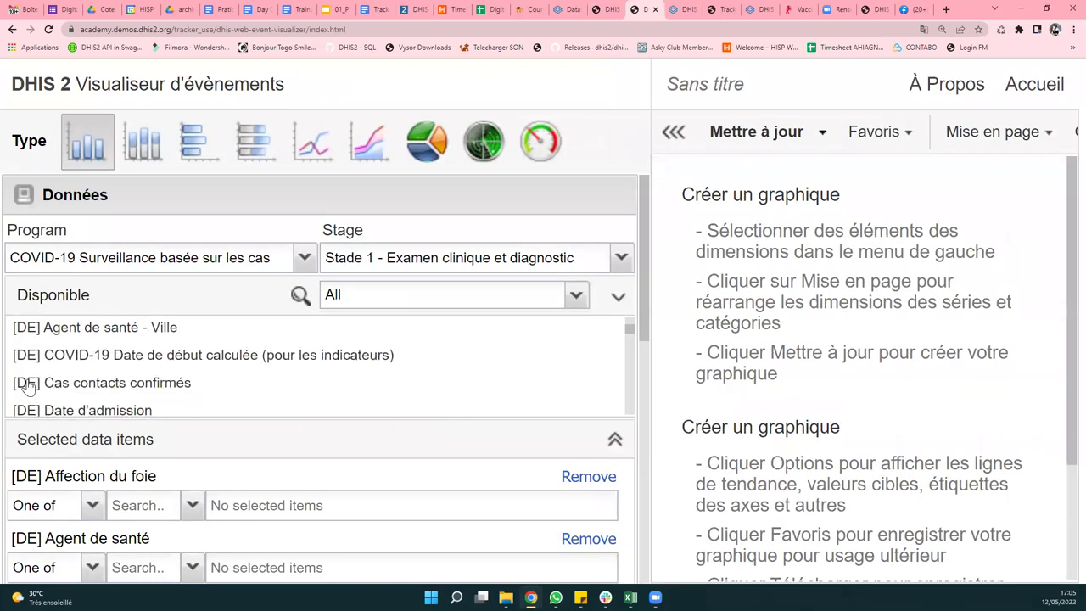
scroll(26, 381, down, 5)
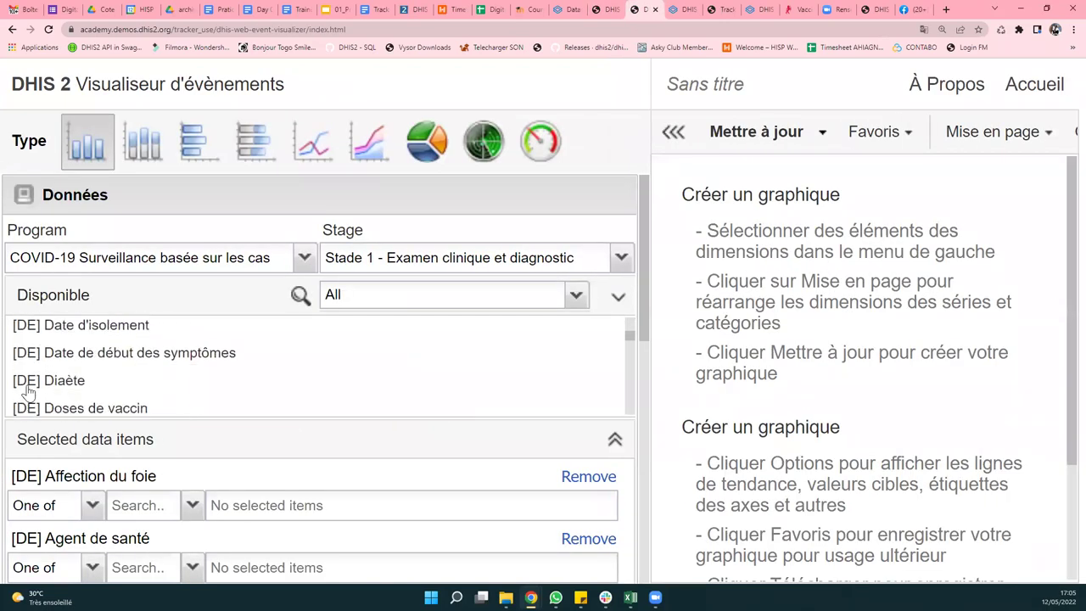
scroll(26, 382, down, 10)
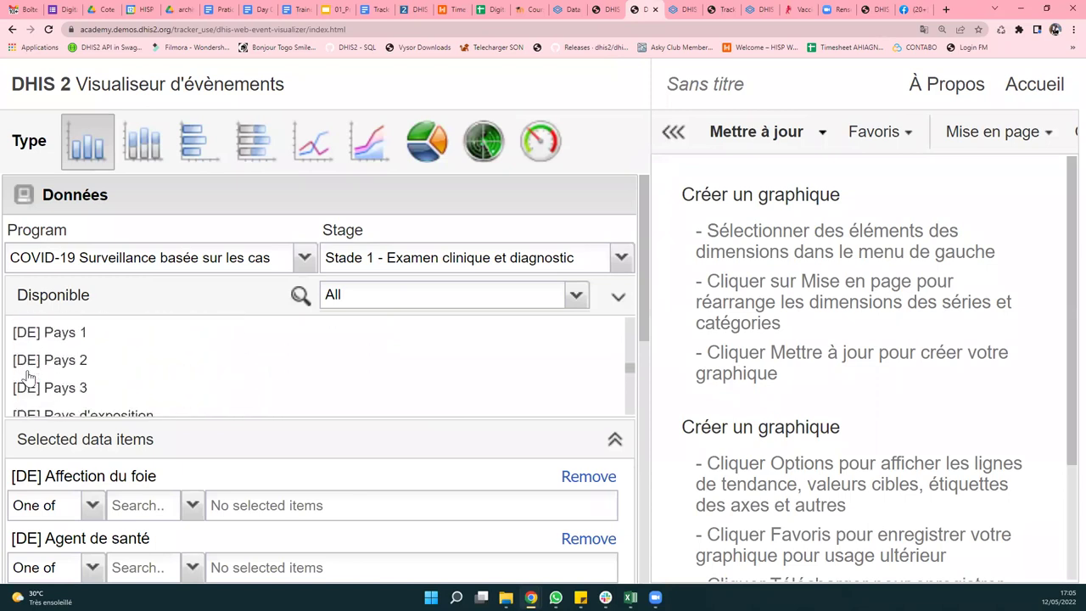
scroll(26, 381, down, 3)
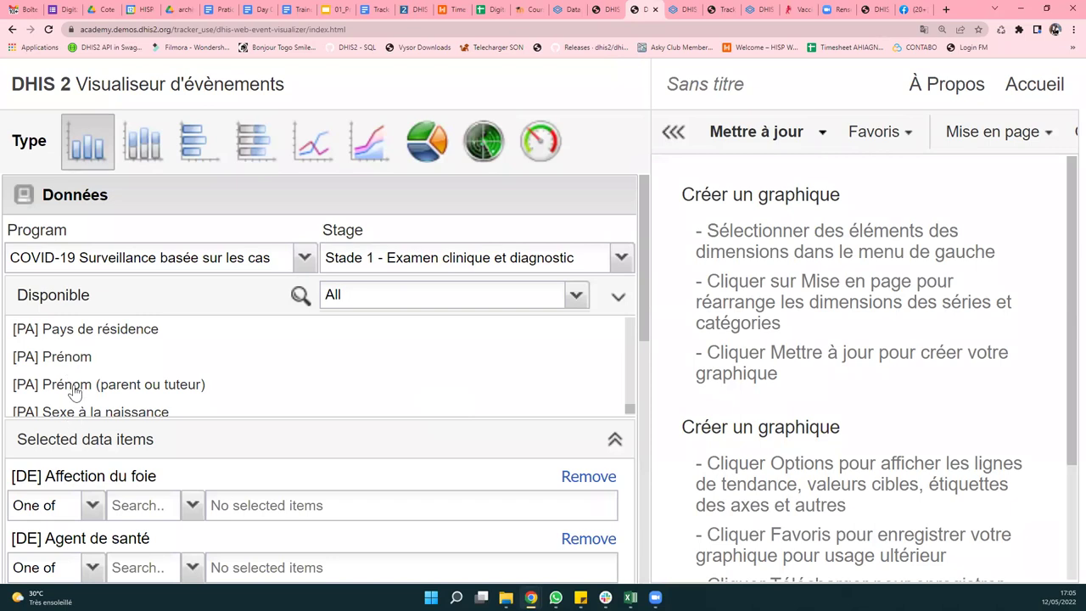
- Leave the event visualizer and open the Event Reports app from the DHIS2 dashboard
scroll(75, 389, up, 3)
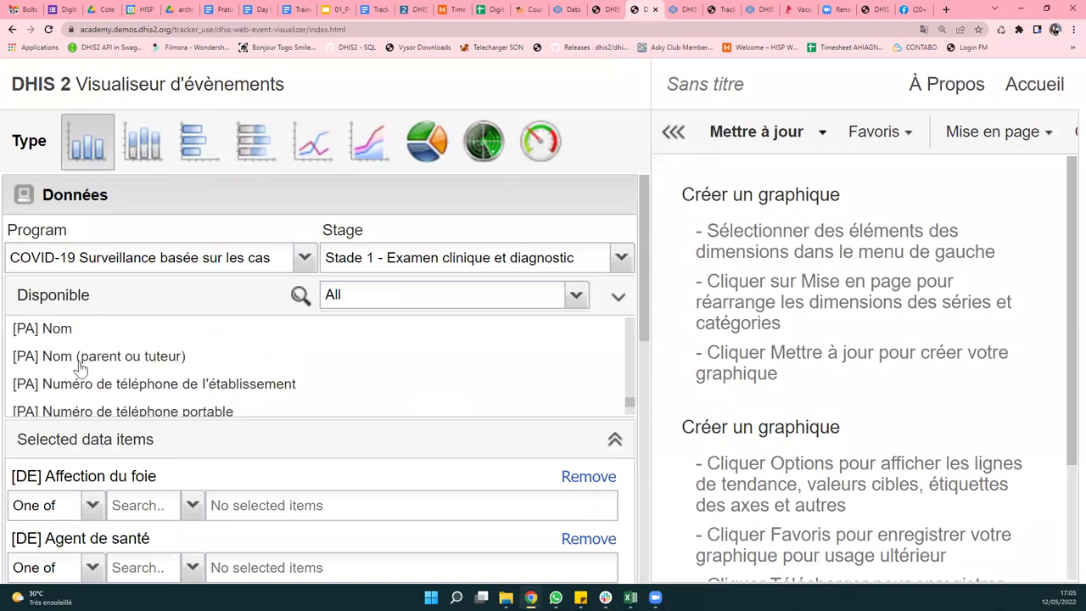
scroll(81, 387, down, 3)
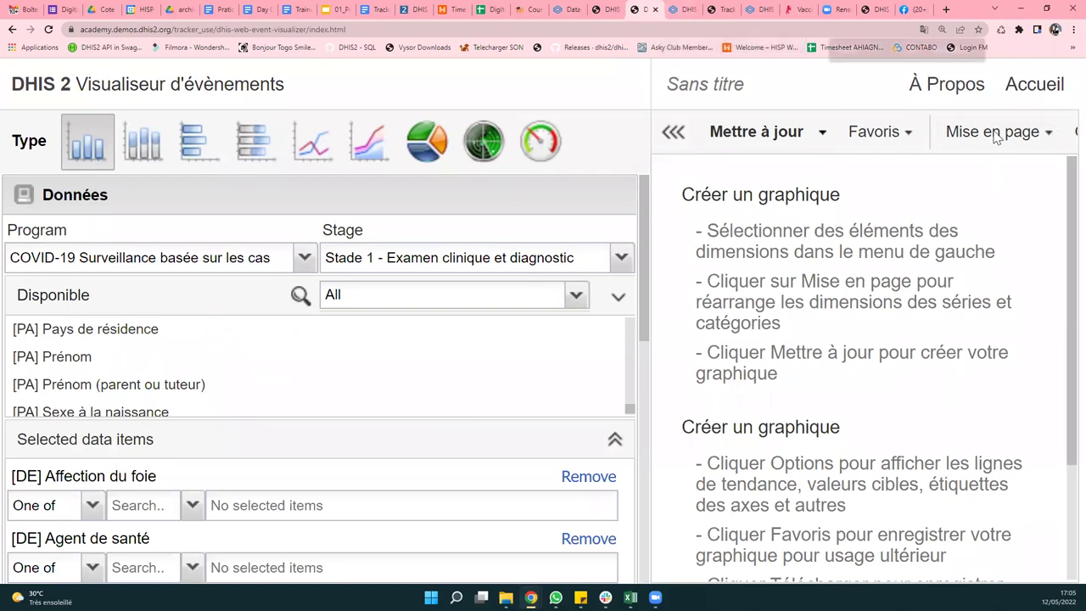
key(ctrl+minus)
key(ctrl+minus)
key(ctrl+minus)
key(ctrl+minus)
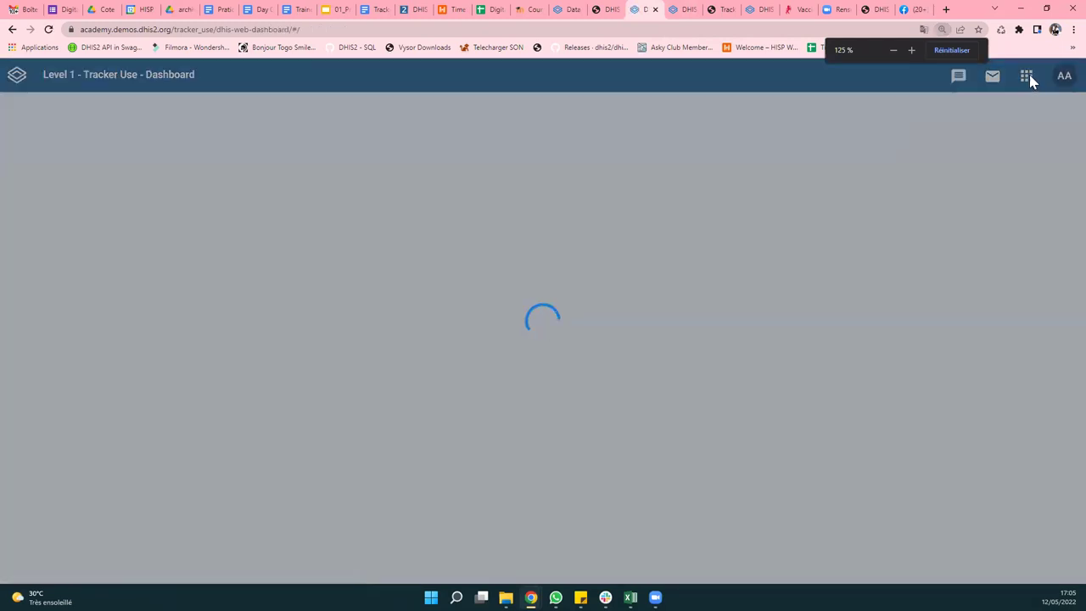
click(1028, 77)
click(842, 168)
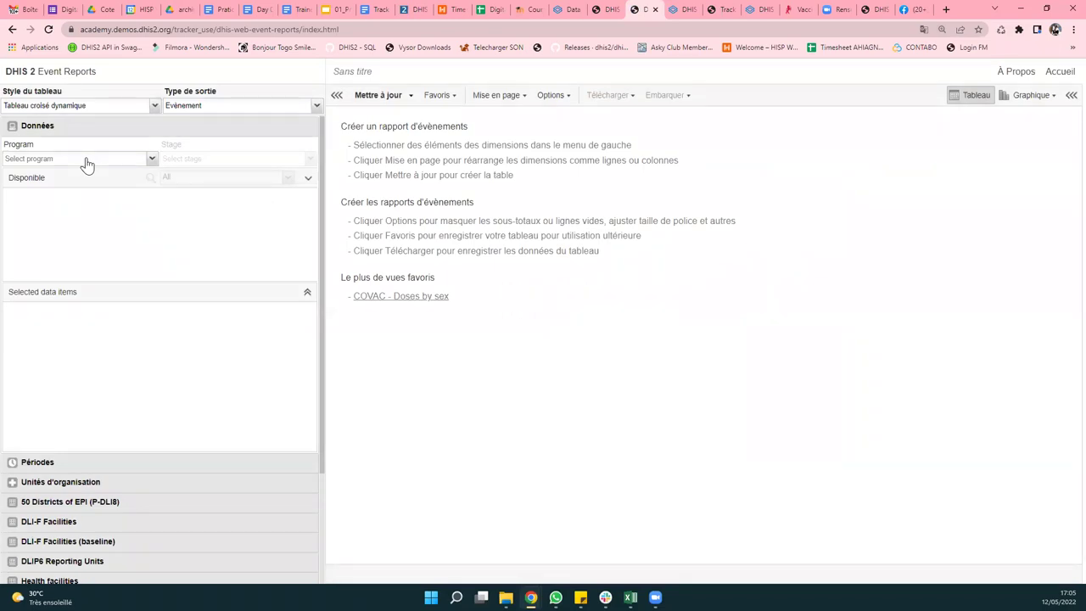
- Set the table style to Liste des lignes and the output type to Enrôlement
click(100, 106)
click(78, 133)
key(ctrl+plus)
key(ctrl+plus)
key(ctrl+plus)
key(ctrl+plus)
key(ctrl+plus)
key(ctrl+plus)
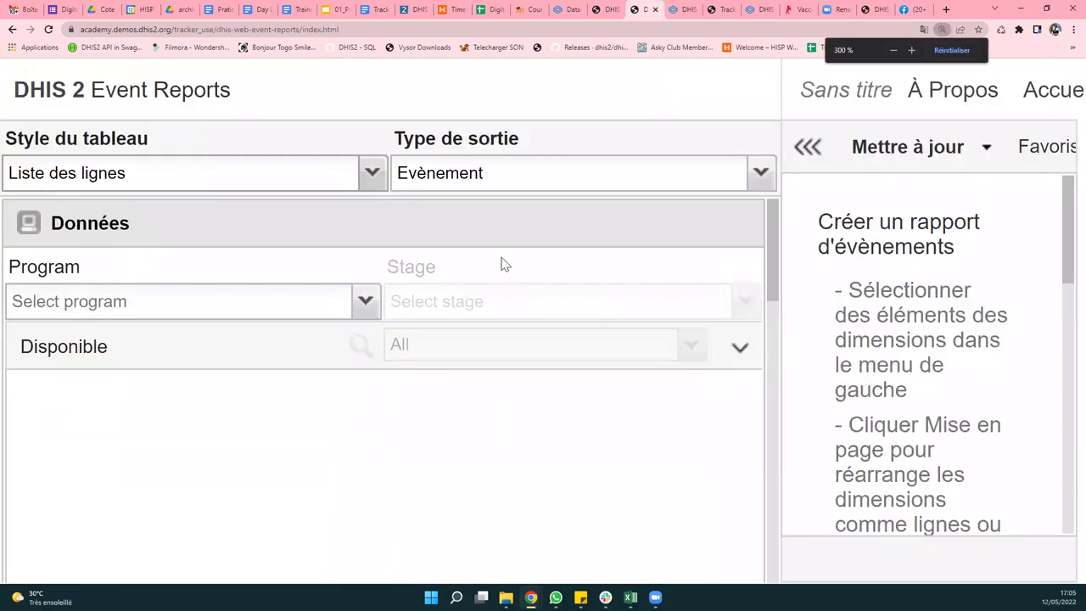
click(456, 179)
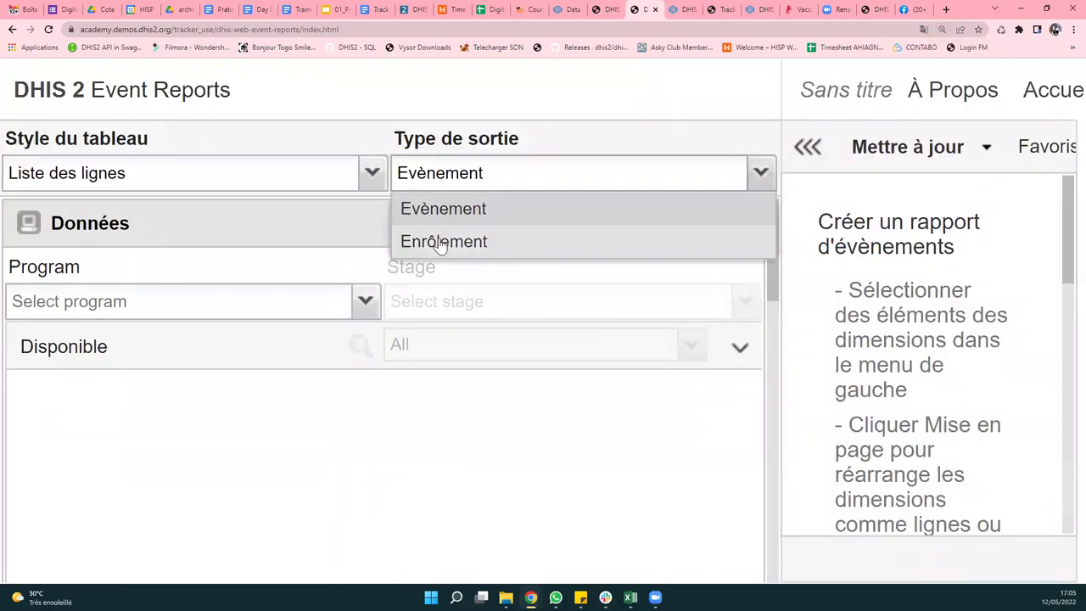
click(440, 242)
- Choose the program COVID-19 Surveillance basée sur les cas with Stade 1 - Examen clinique et diagnostic for the line list
click(114, 305)
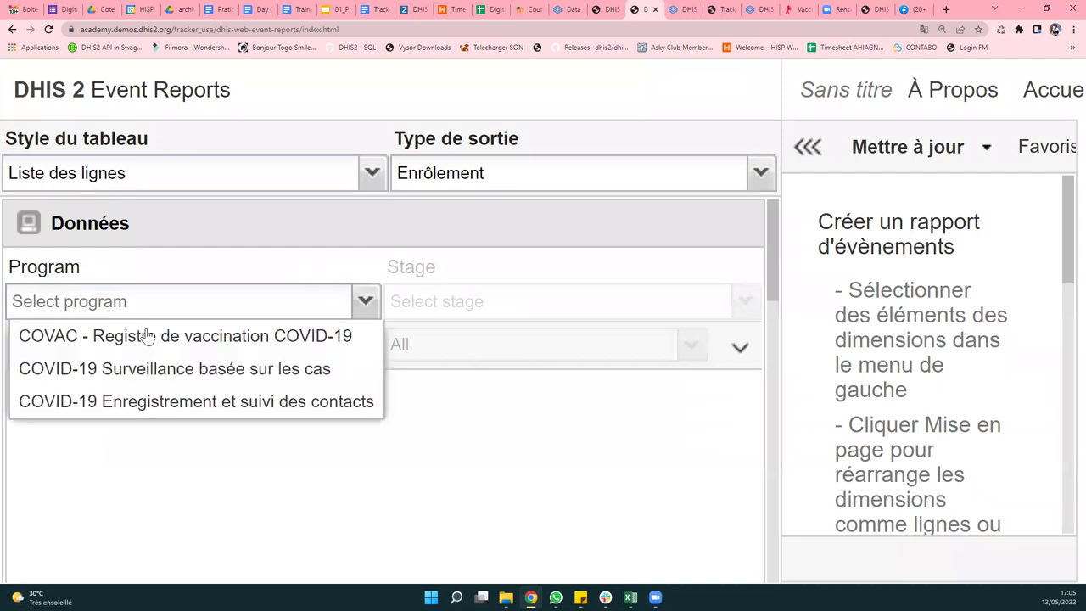
click(195, 367)
click(473, 326)
click(475, 339)
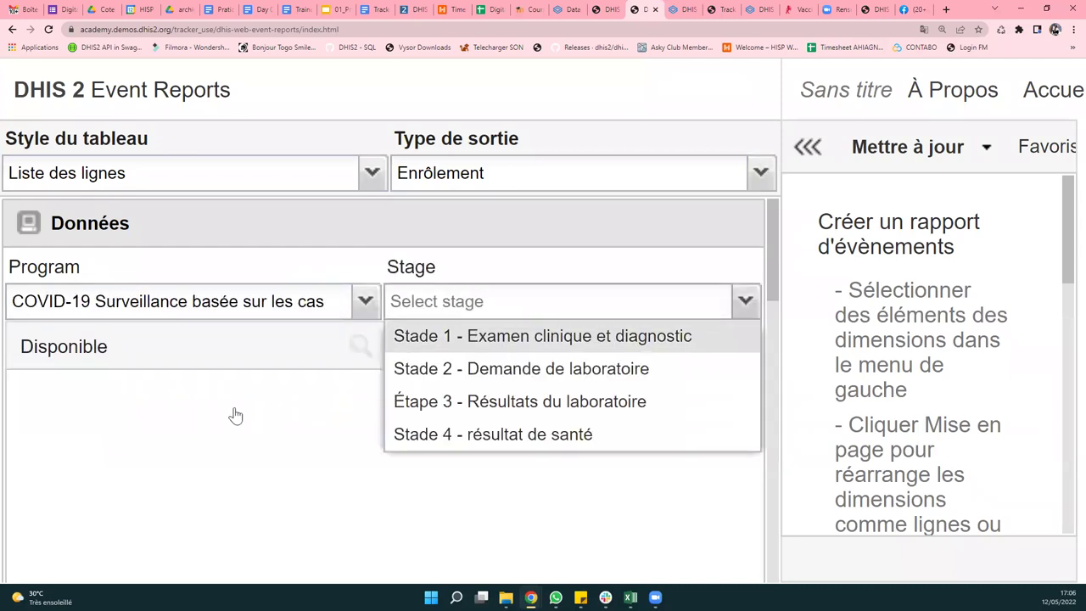
- Add the program attributes Nom, Prénom and Pays de résidence to the selected data items
scroll(216, 441, down, 4)
key(ctrl+minus)
key(ctrl+minus)
key(ctrl+minus)
scroll(150, 362, down, 5)
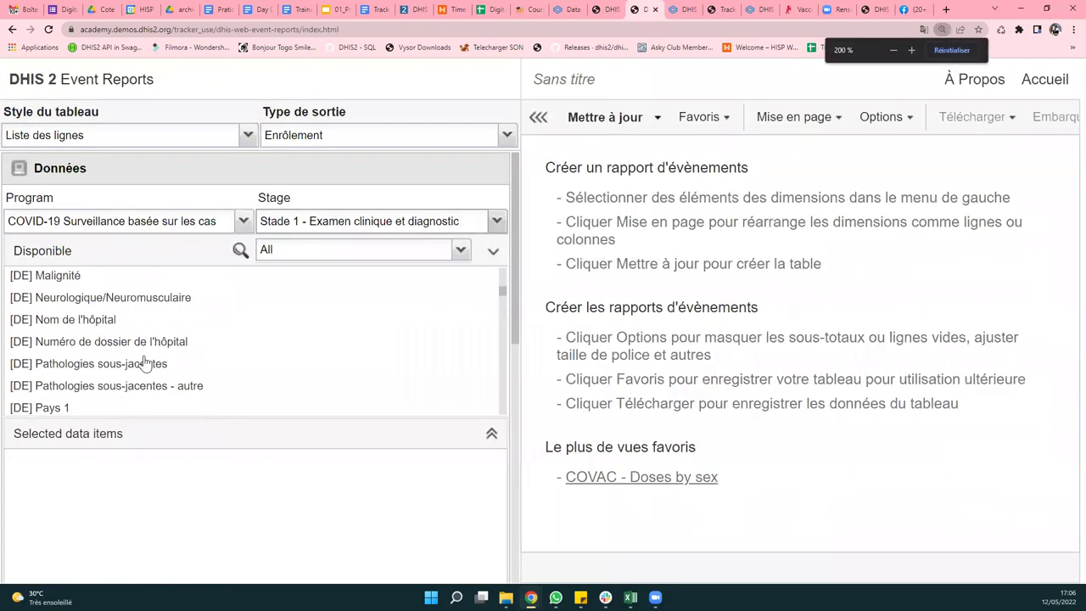
scroll(85, 355, down, 8)
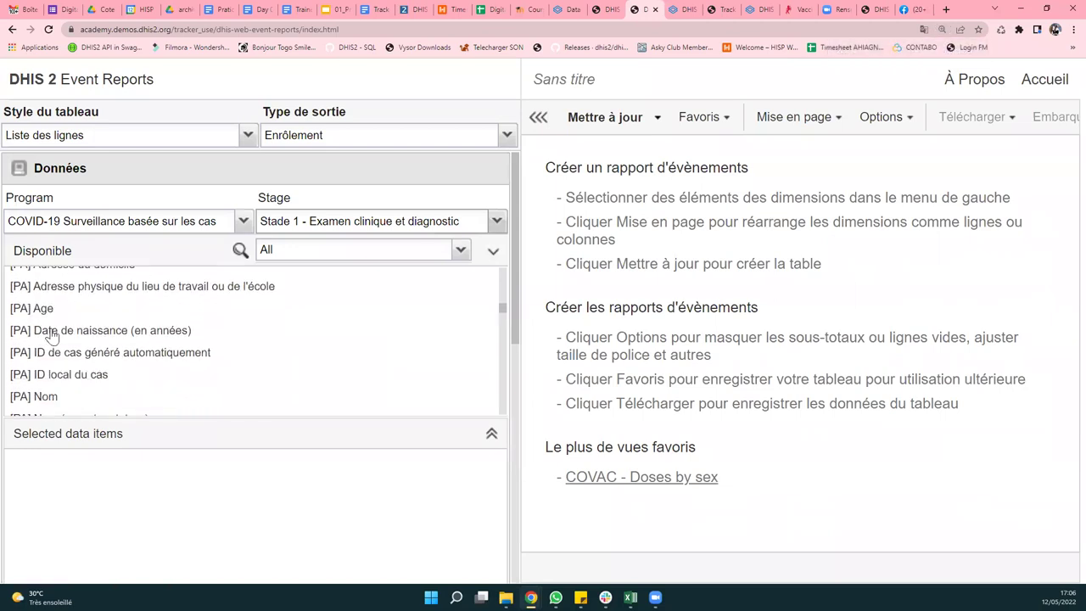
double_click(40, 285)
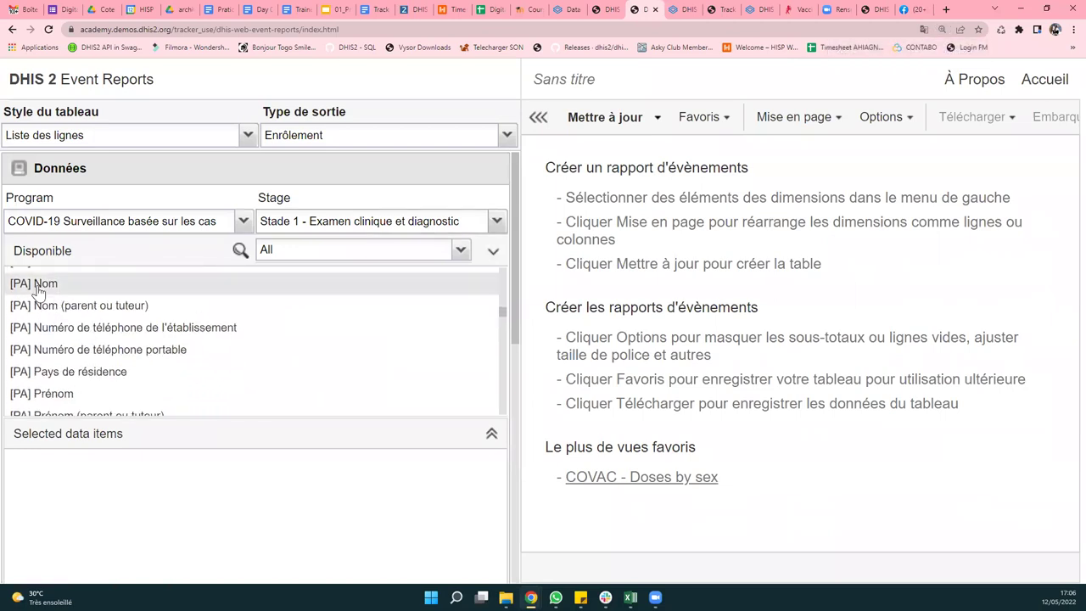
double_click(50, 373)
double_click(73, 351)
- Look through the available Stade 1 data elements for further items to include in the line list
scroll(141, 351, up, 10)
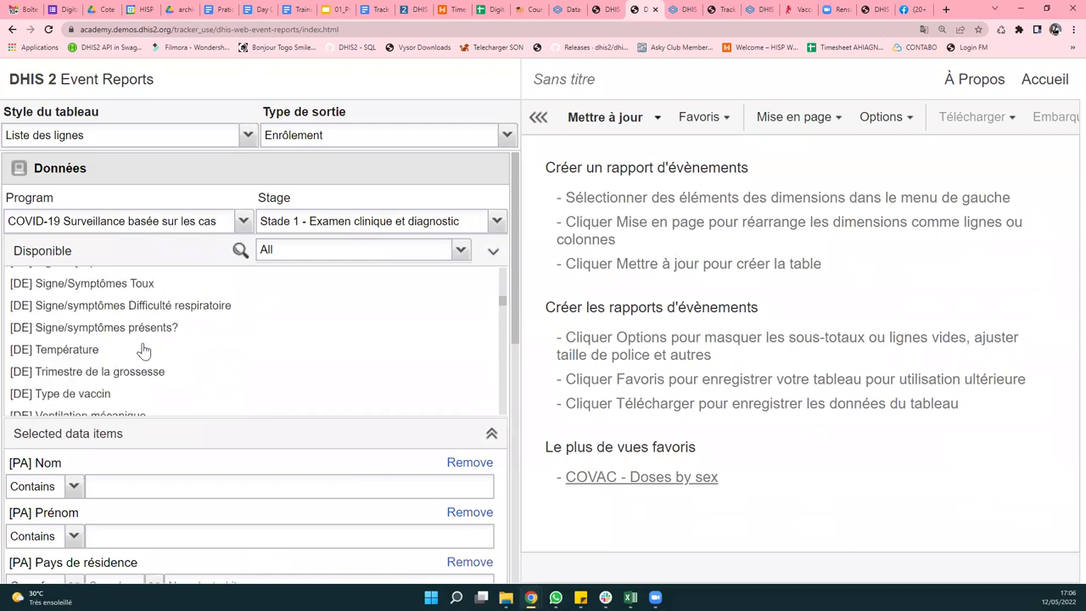
scroll(142, 350, up, 5)
scroll(142, 351, down, 3)
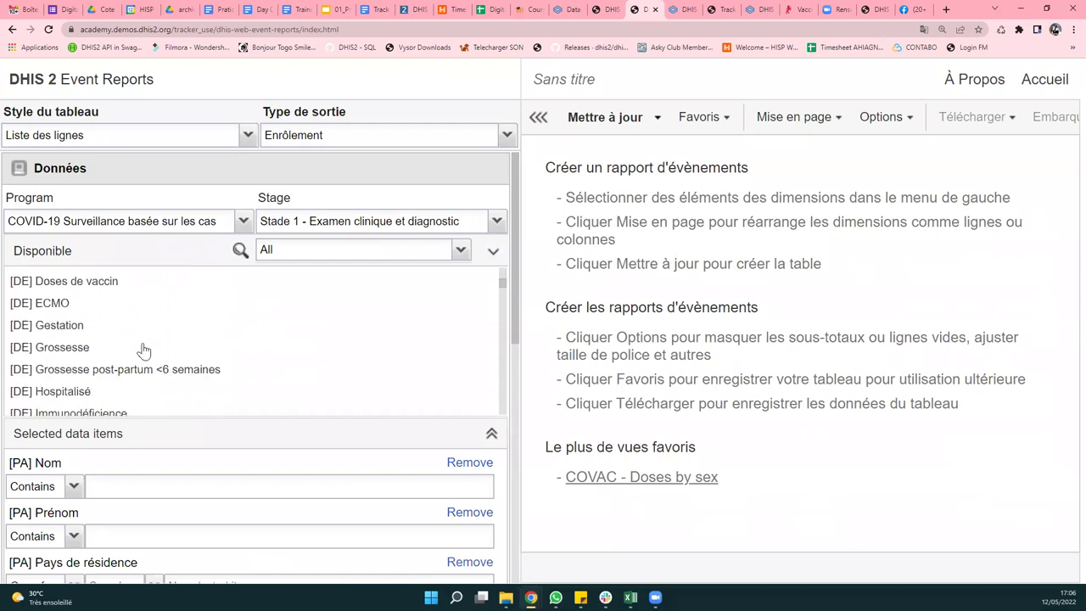